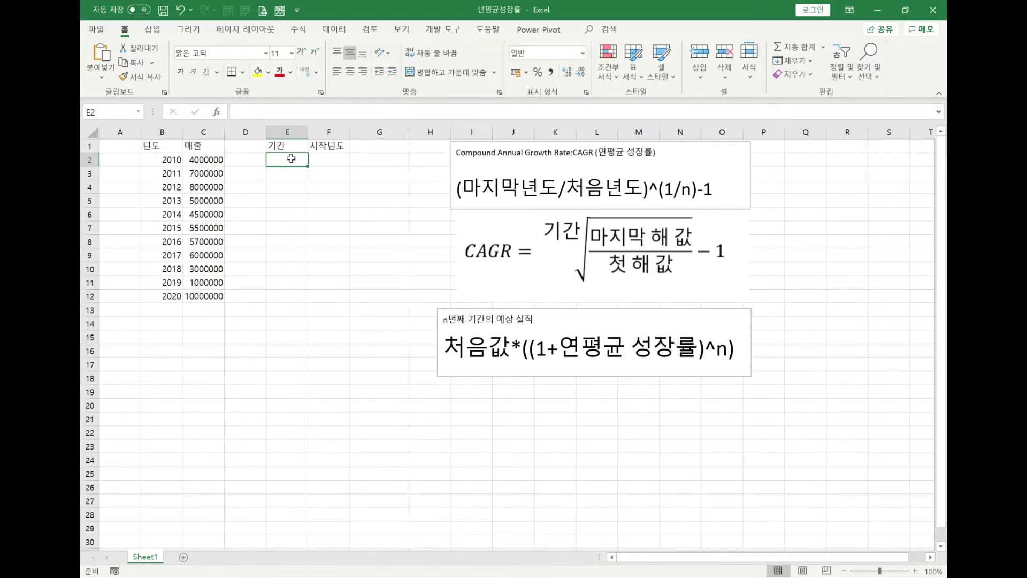
{"action": "left_click", "coordinate": [336, 161]}
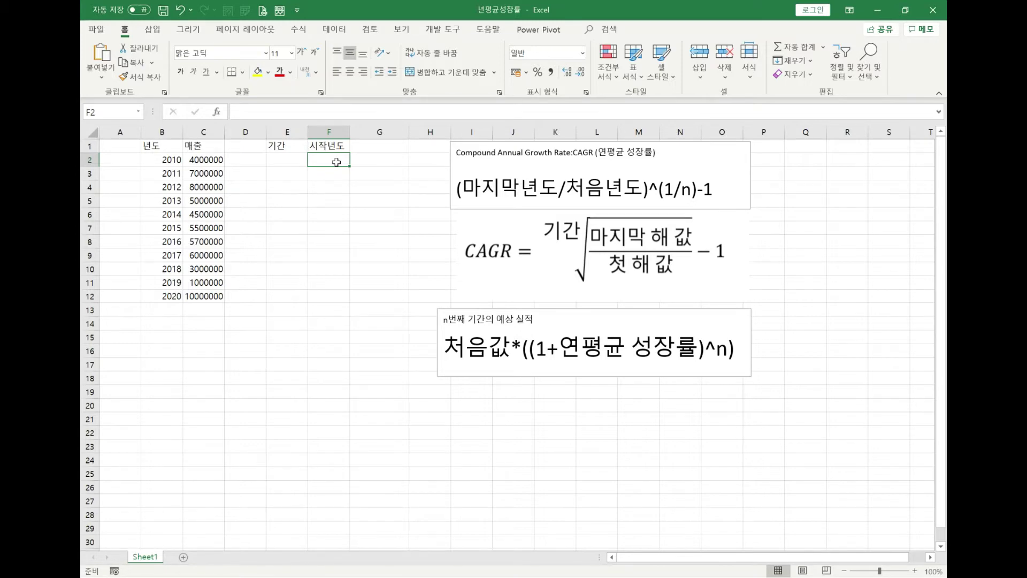
{"action": "left_click_drag", "start_coordinate": [288, 145], "coordinate": [327, 162]}
{"action": "left_click", "coordinate": [297, 147]}
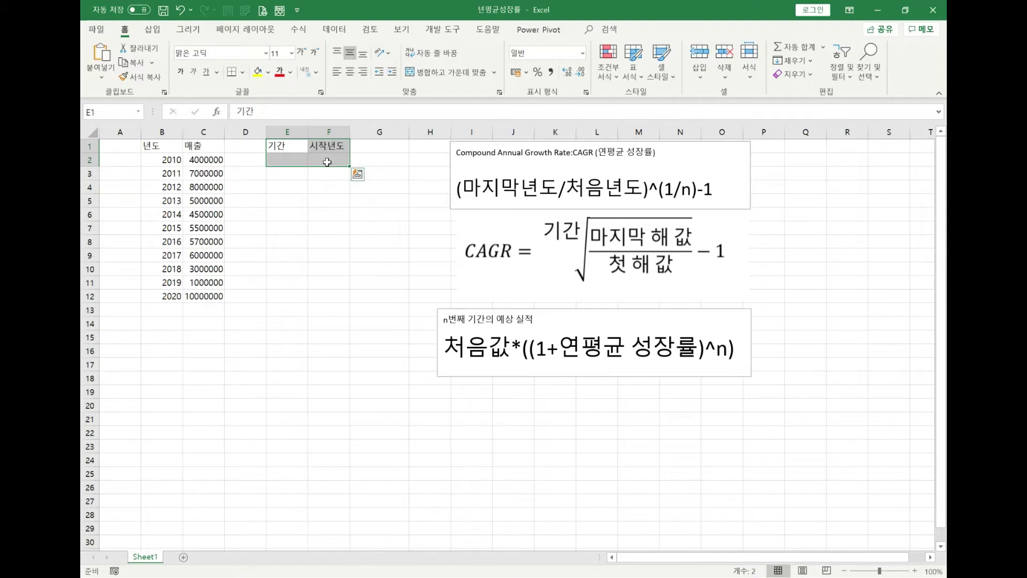
{"action": "left_click", "coordinate": [305, 149]}
{"action": "left_click_drag", "start_coordinate": [305, 149], "coordinate": [327, 158]}
{"action": "left_click_drag", "start_coordinate": [166, 145], "coordinate": [208, 304]}
{"action": "left_click_drag", "start_coordinate": [285, 150], "coordinate": [321, 166]}
{"action": "left_click_drag", "start_coordinate": [295, 146], "coordinate": [335, 157]}
{"action": "left_click", "coordinate": [279, 161]}
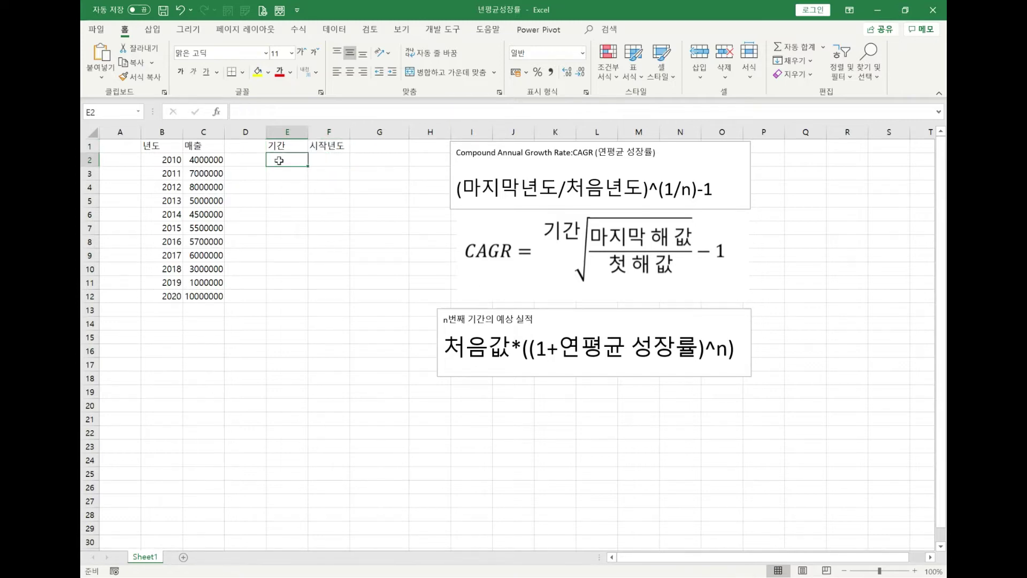
{"action": "left_click", "coordinate": [332, 157]}
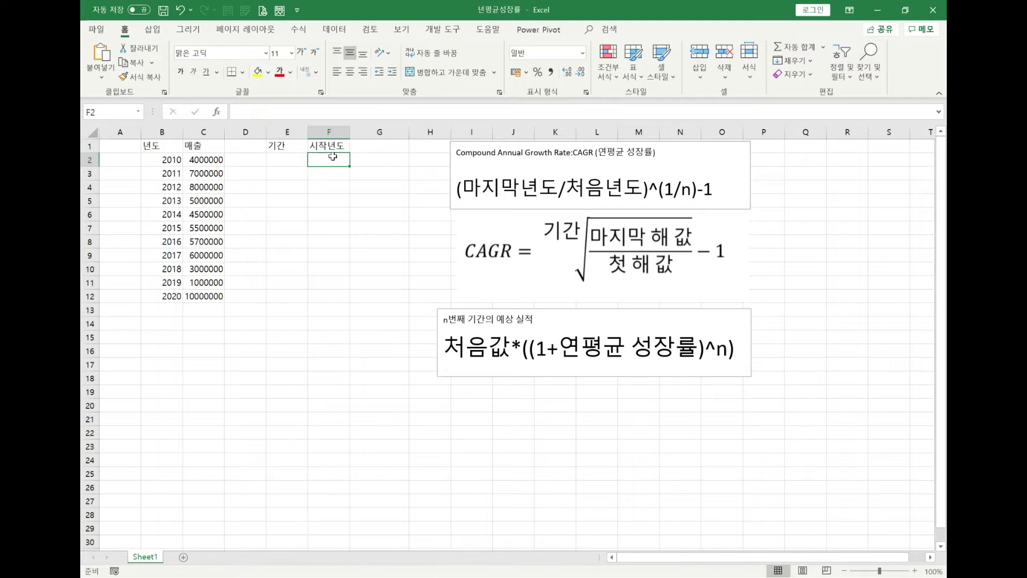
{"action": "left_click_drag", "start_coordinate": [293, 146], "coordinate": [327, 159]}
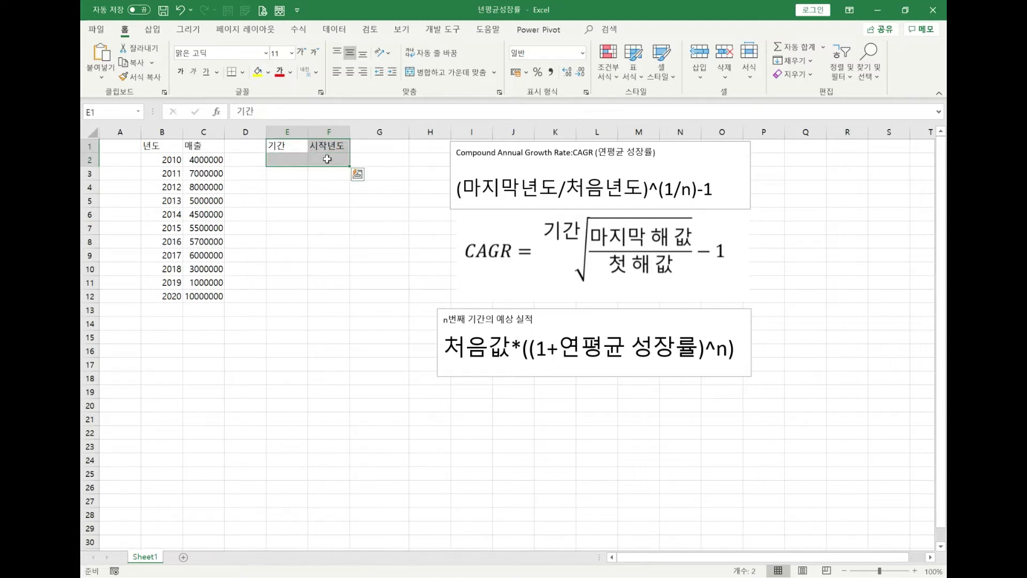
- Convert the year and sales data in B1:C12 into a table with headers and name it 매출
{"action": "left_click", "coordinate": [206, 188]}
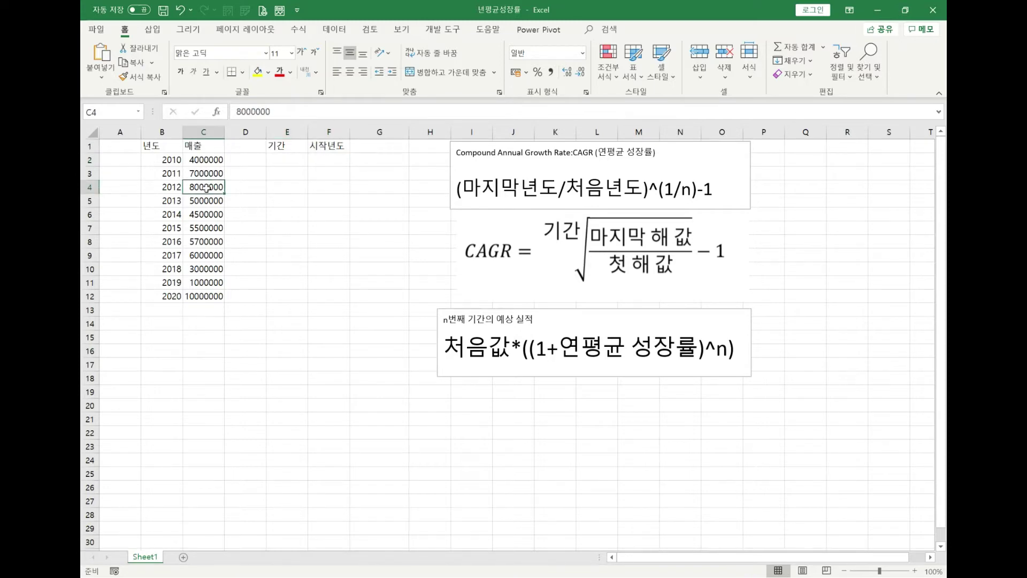
{"action": "key", "text": "ctrl+t"}
{"action": "key", "text": "Return"}
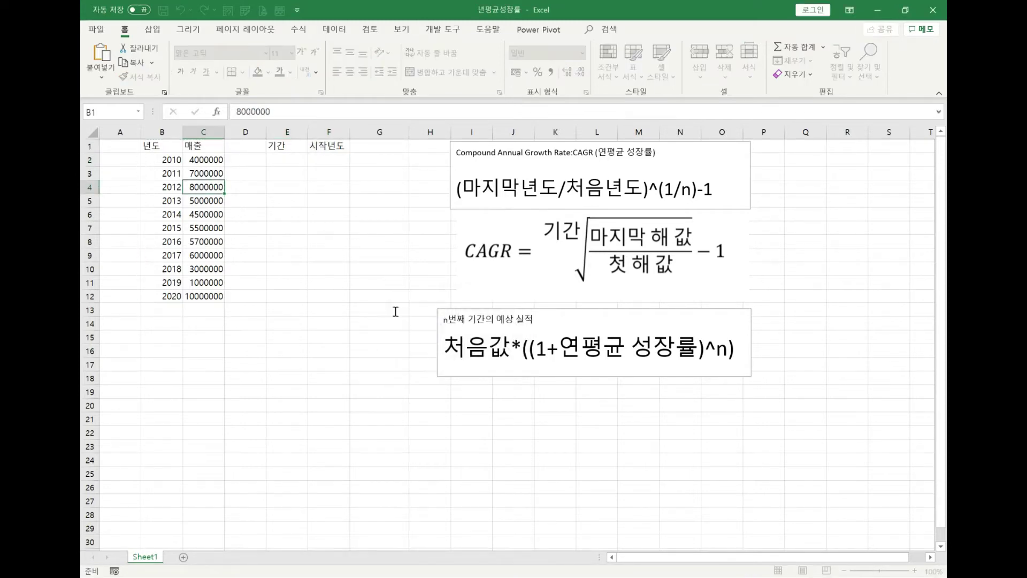
{"action": "key", "text": "Down"}
{"action": "left_click", "coordinate": [123, 63]}
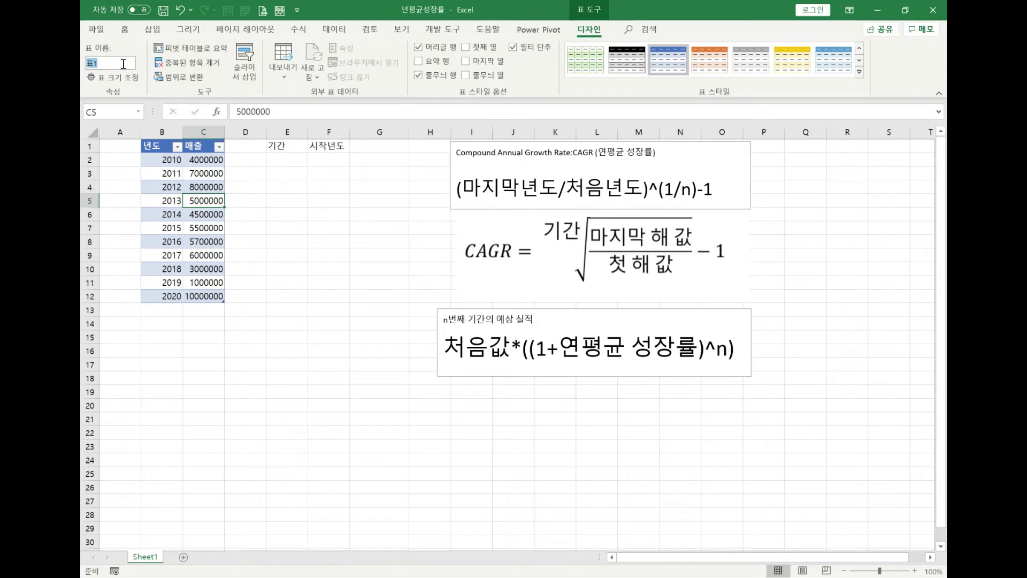
{"action": "type", "text": "매출"}
{"action": "key", "text": "Return"}
- Convert the 기간 and 시작년도 range E1:F2 into a table with its first row as headers
{"action": "left_click_drag", "start_coordinate": [289, 146], "coordinate": [323, 159]}
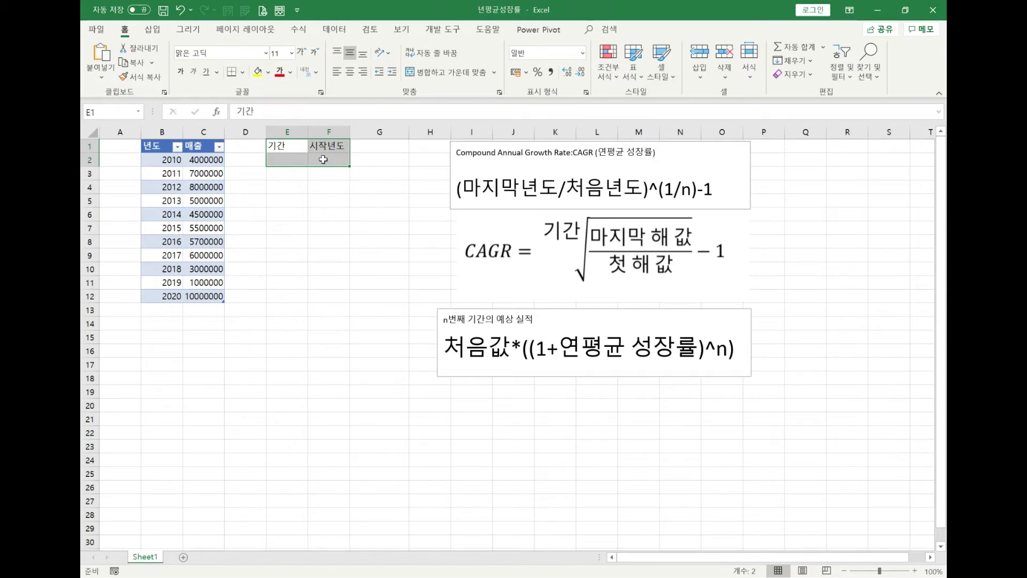
{"action": "key", "text": "ctrl+t"}
{"action": "left_click", "coordinate": [434, 345]}
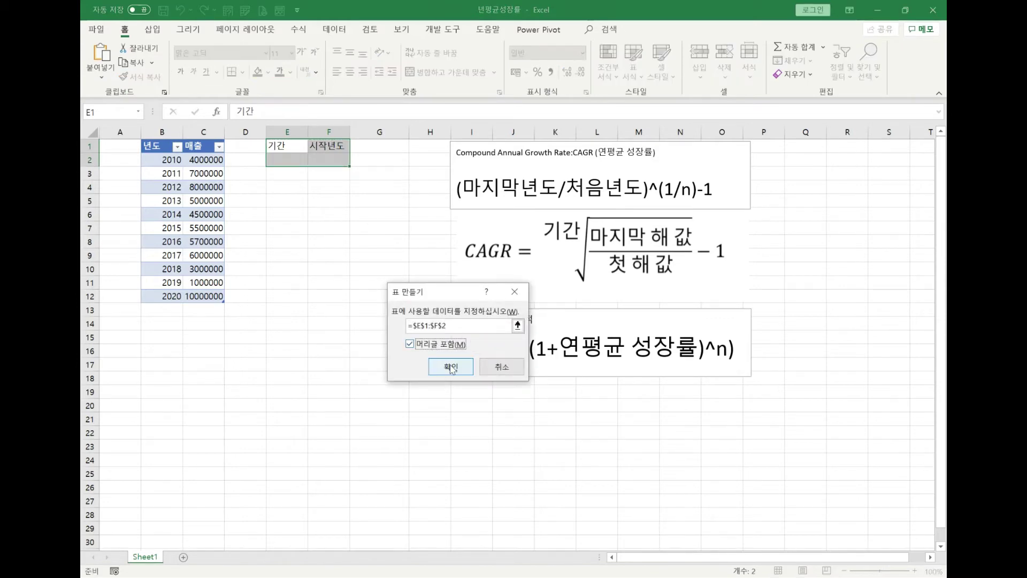
{"action": "left_click", "coordinate": [451, 367]}
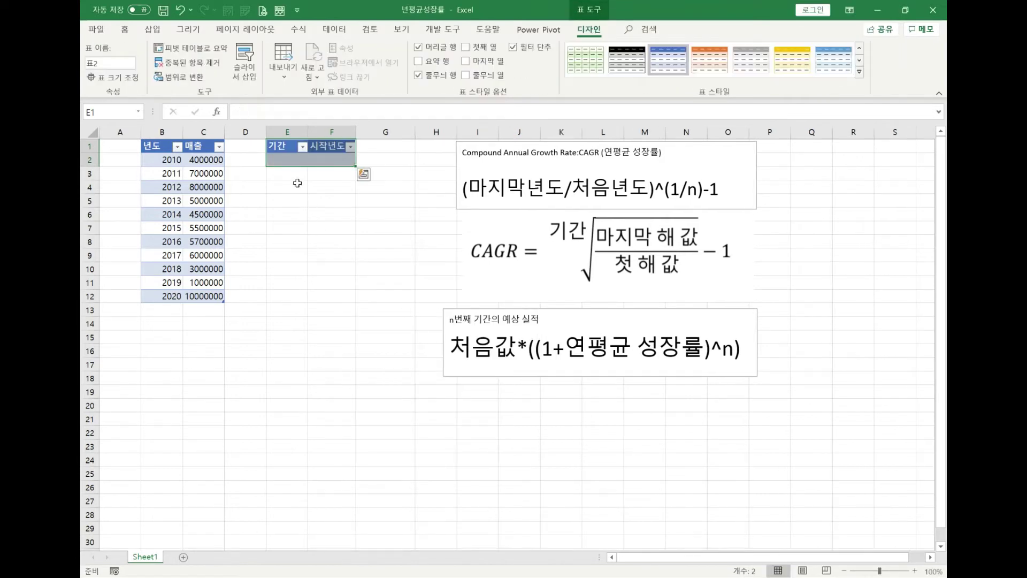
- Enter 3 as the 기간 in E2 and 2017 as the 시작년도 in F2
{"action": "left_click", "coordinate": [292, 161]}
{"action": "type", "text": "3"}
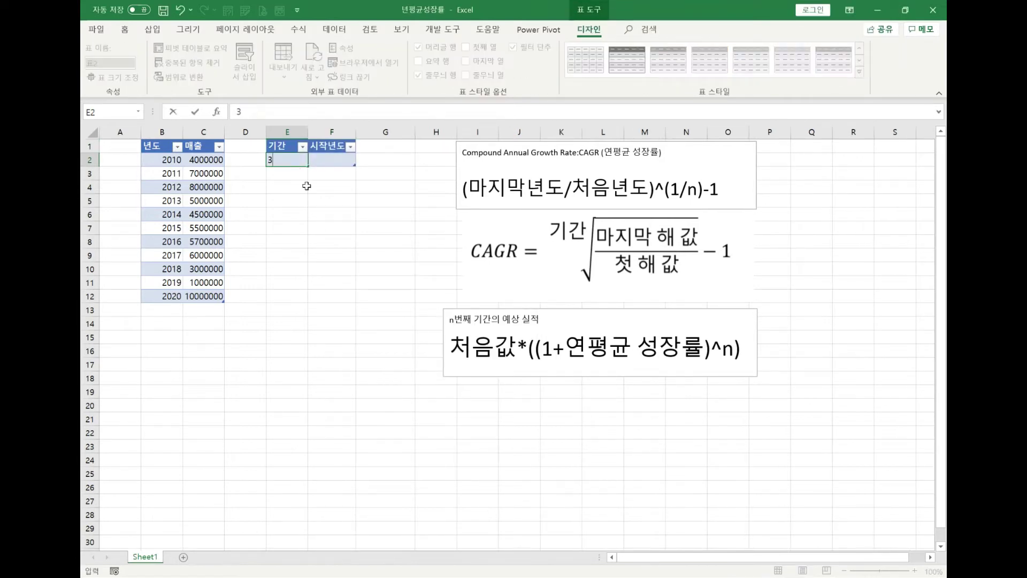
{"action": "left_click", "coordinate": [335, 158]}
{"action": "type", "text": "2017"}
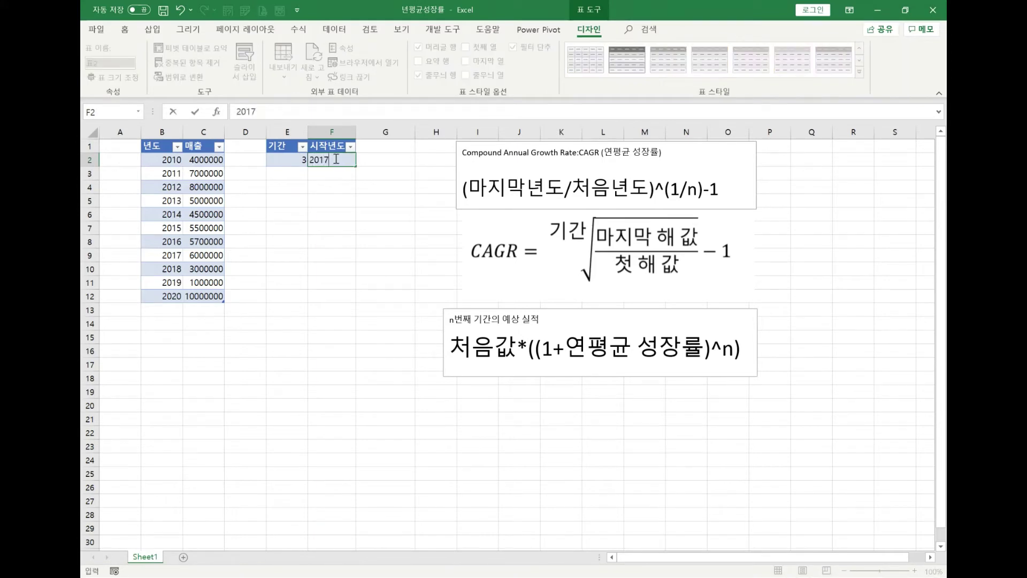
{"action": "key", "text": "Return"}
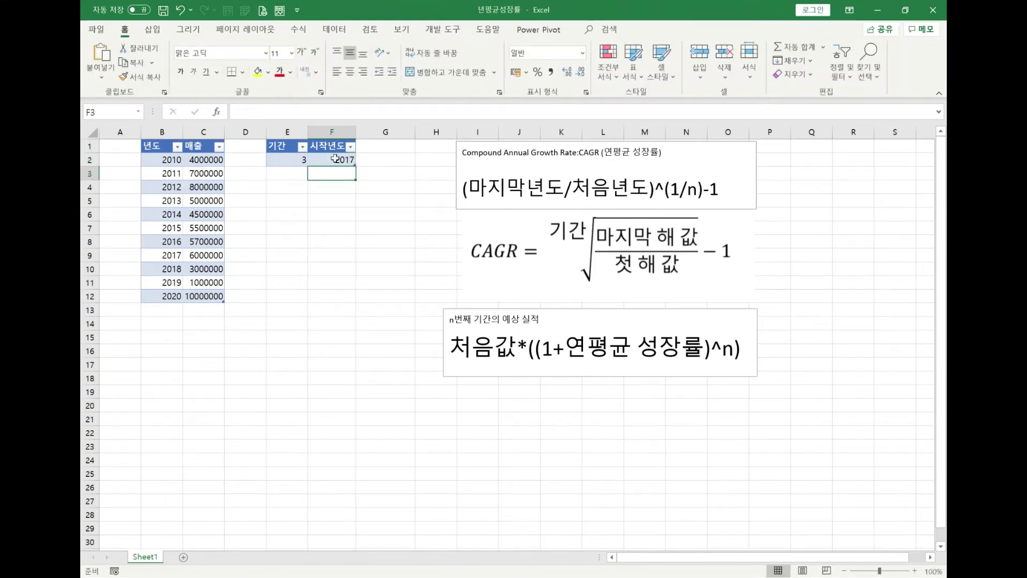
{"action": "left_click", "coordinate": [318, 282]}
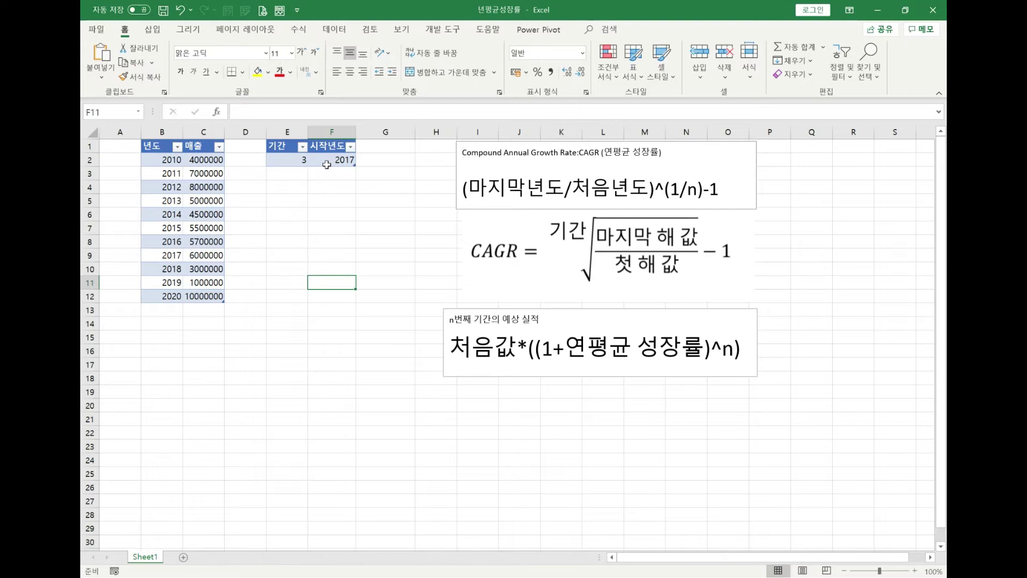
- Import the 매출 table into the Power Query Editor and expand the list of queries
{"action": "left_click", "coordinate": [189, 196]}
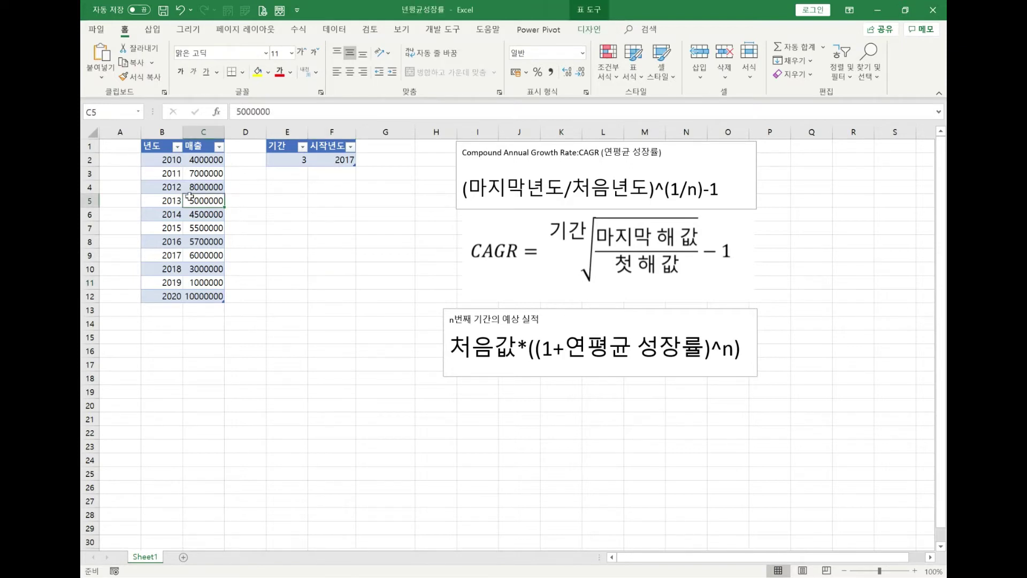
{"action": "left_click", "coordinate": [334, 29]}
{"action": "left_click", "coordinate": [182, 59]}
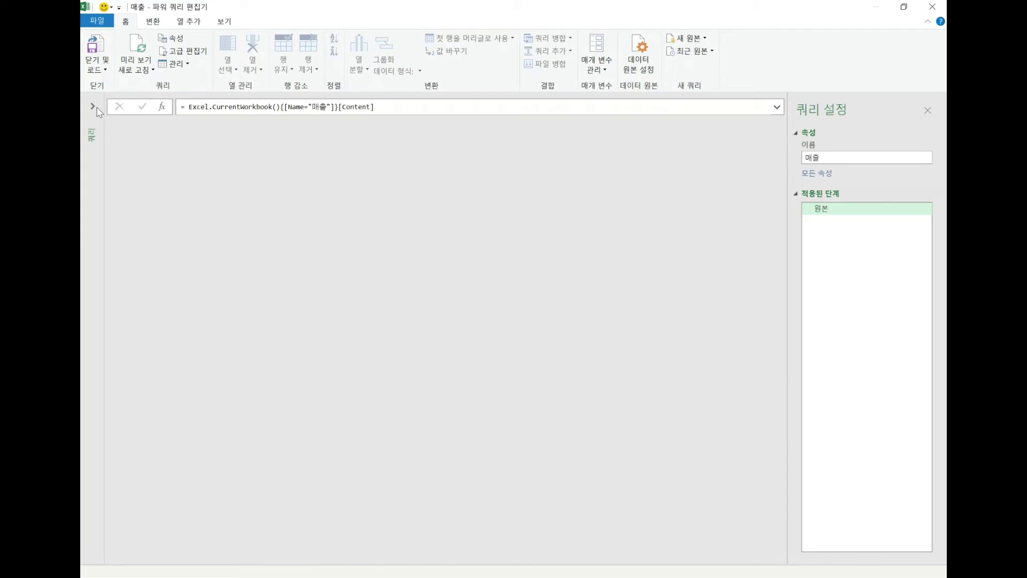
{"action": "left_click", "coordinate": [95, 108]}
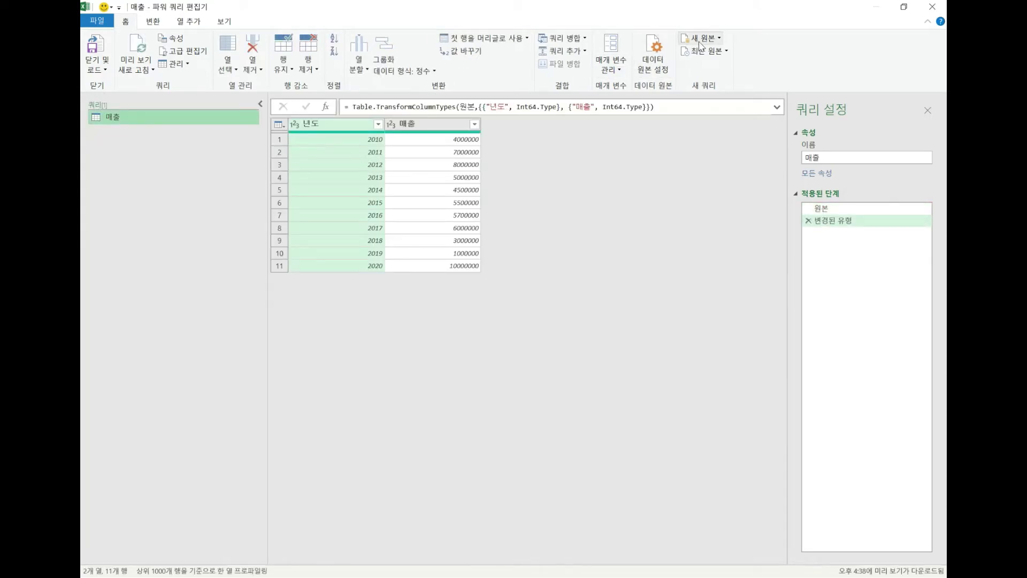
- Close the Power Query Editor and load the 매출 query as a connection only
{"action": "left_click", "coordinate": [97, 69]}
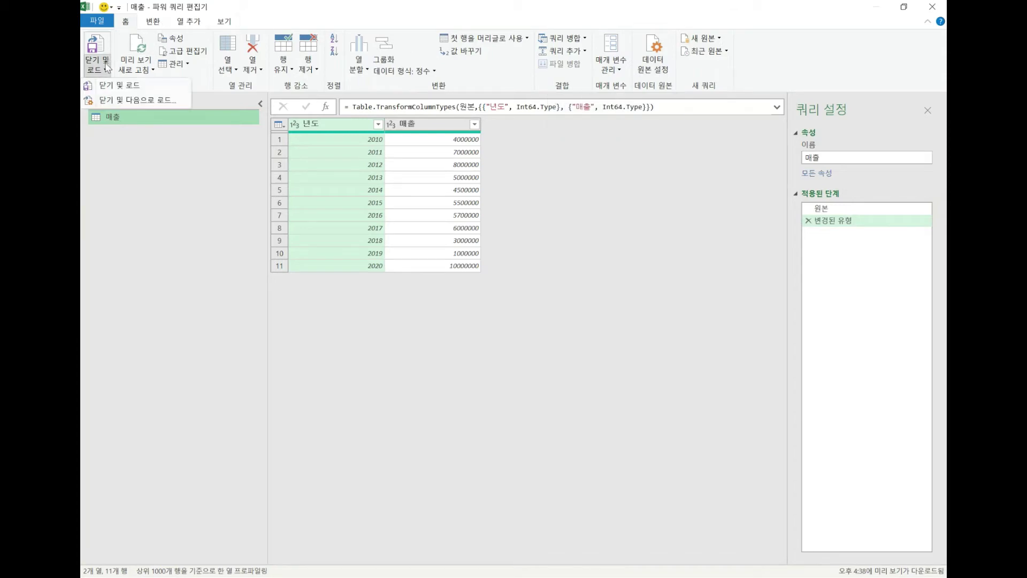
{"action": "left_click", "coordinate": [118, 101]}
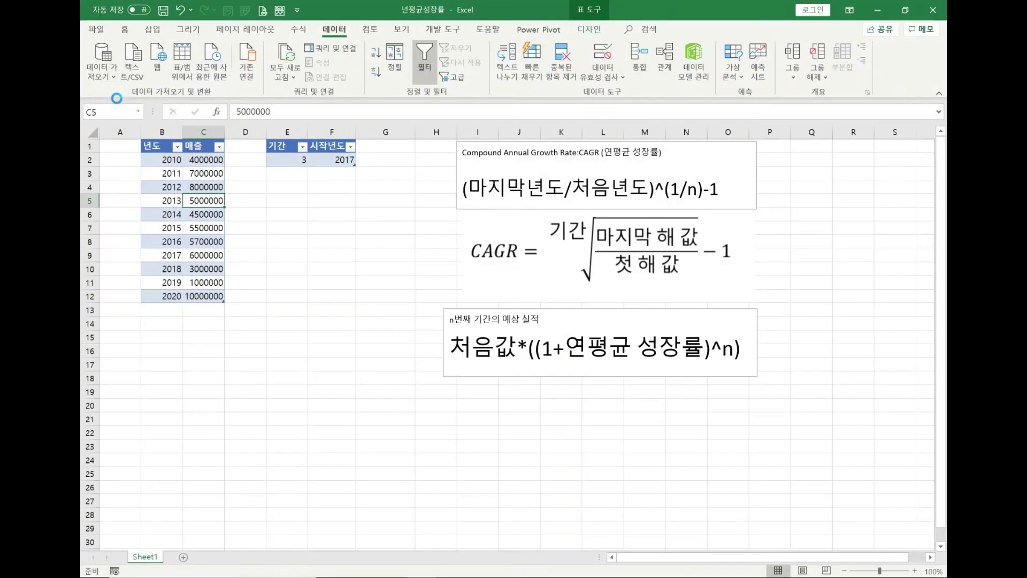
{"action": "left_click", "coordinate": [423, 318]}
{"action": "left_click", "coordinate": [481, 421]}
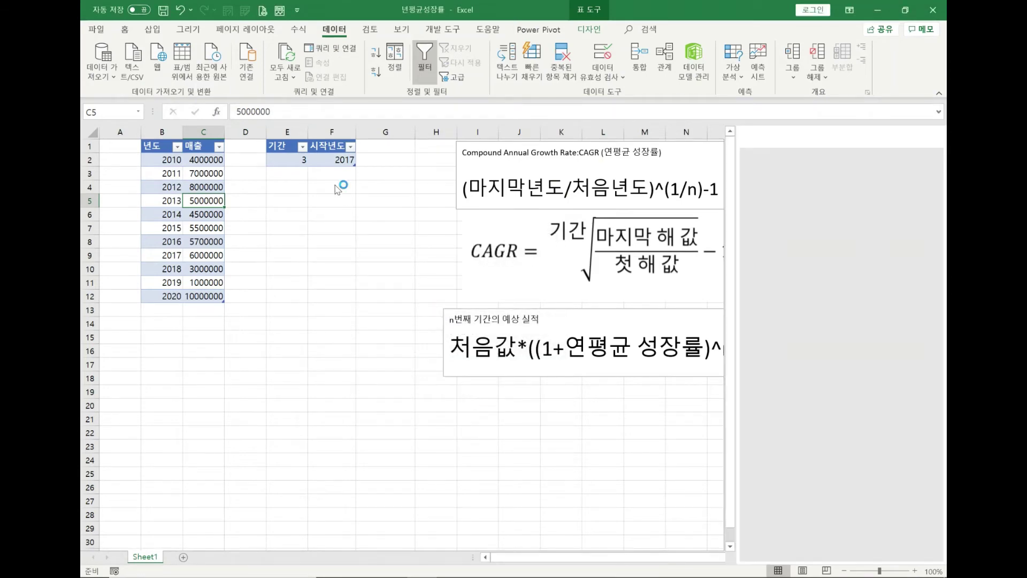
- Import the 기간 and 시작년도 table into the Power Query Editor and duplicate its 표2 query
{"action": "left_click", "coordinate": [332, 159]}
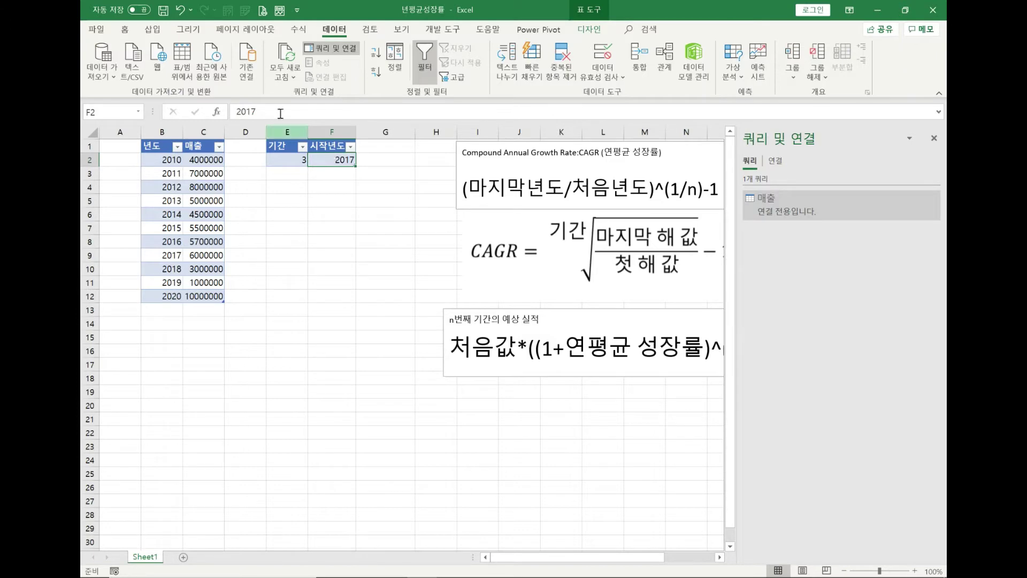
{"action": "left_click", "coordinate": [183, 59]}
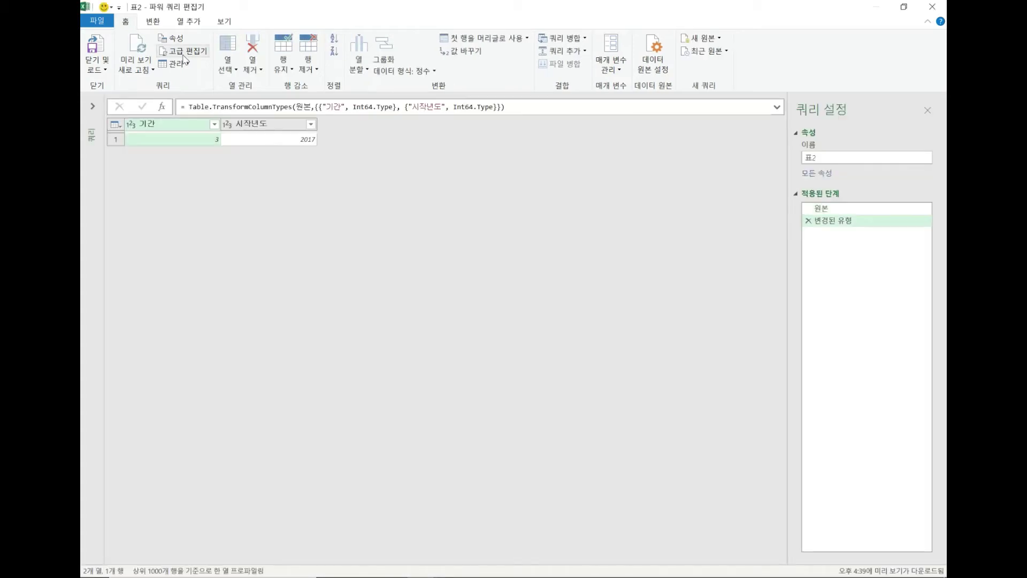
{"action": "left_click", "coordinate": [93, 107]}
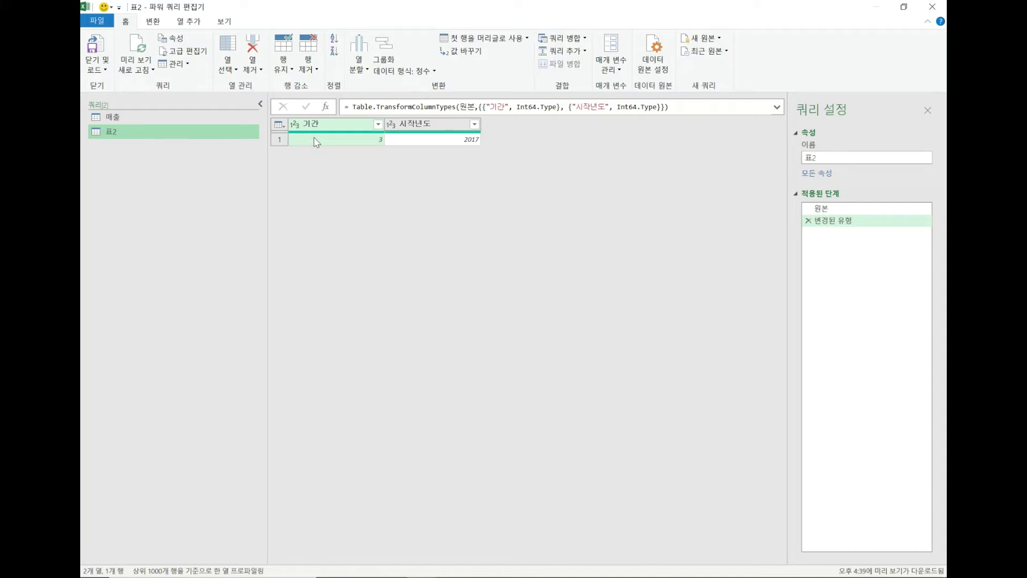
{"action": "right_click", "coordinate": [143, 133]}
{"action": "left_click", "coordinate": [175, 191]}
- Drill the original 표2 query down to its 기간 value and rename the query 기간
{"action": "left_click", "coordinate": [131, 132]}
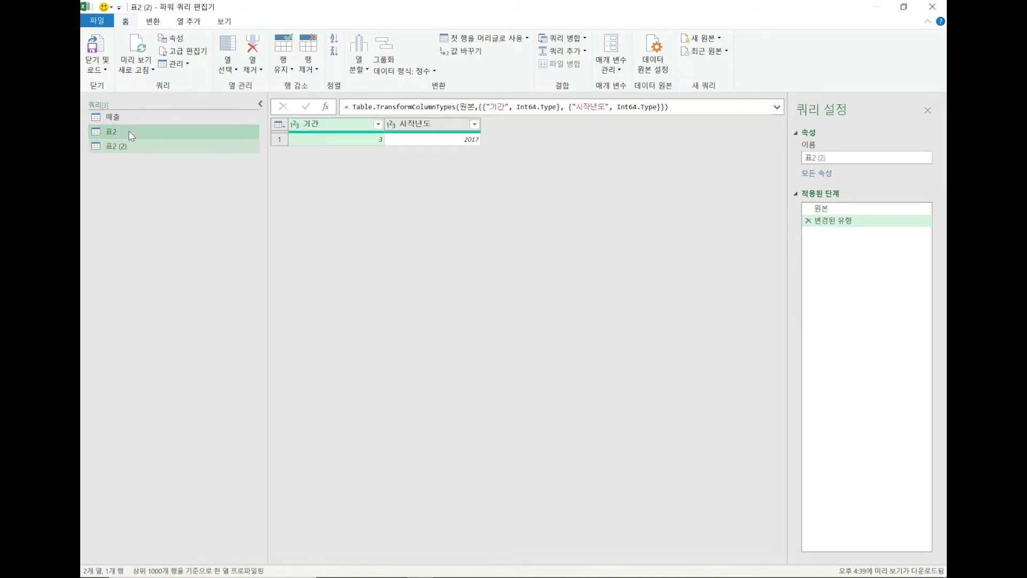
{"action": "right_click", "coordinate": [330, 140]}
{"action": "left_click", "coordinate": [322, 124]}
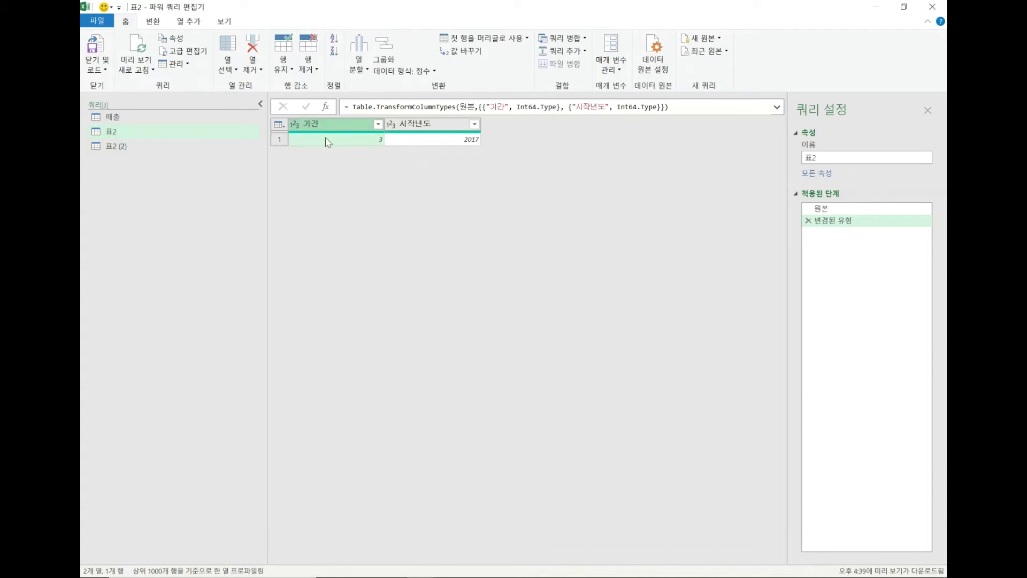
{"action": "left_click", "coordinate": [328, 142]}
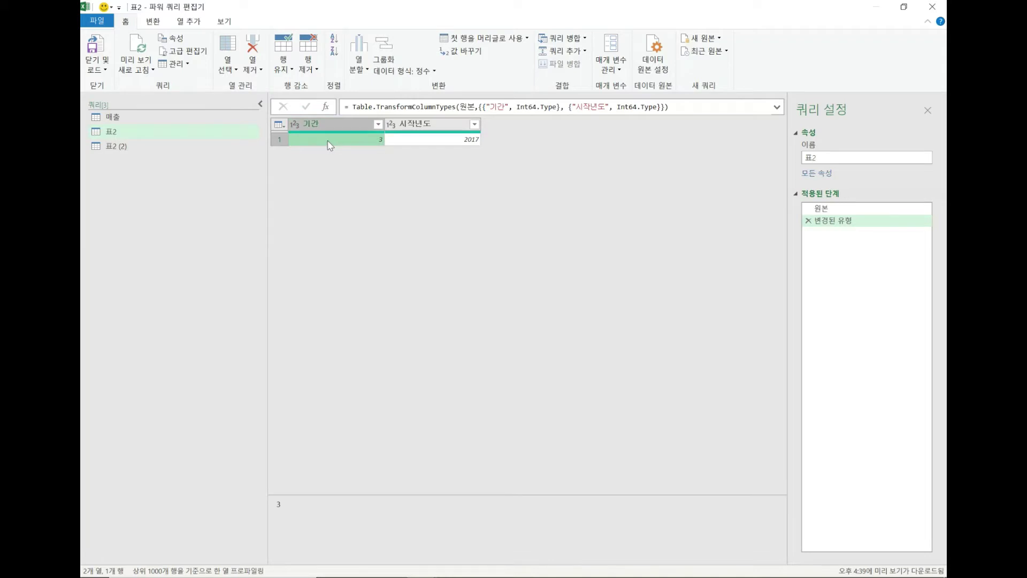
{"action": "right_click", "coordinate": [330, 144]}
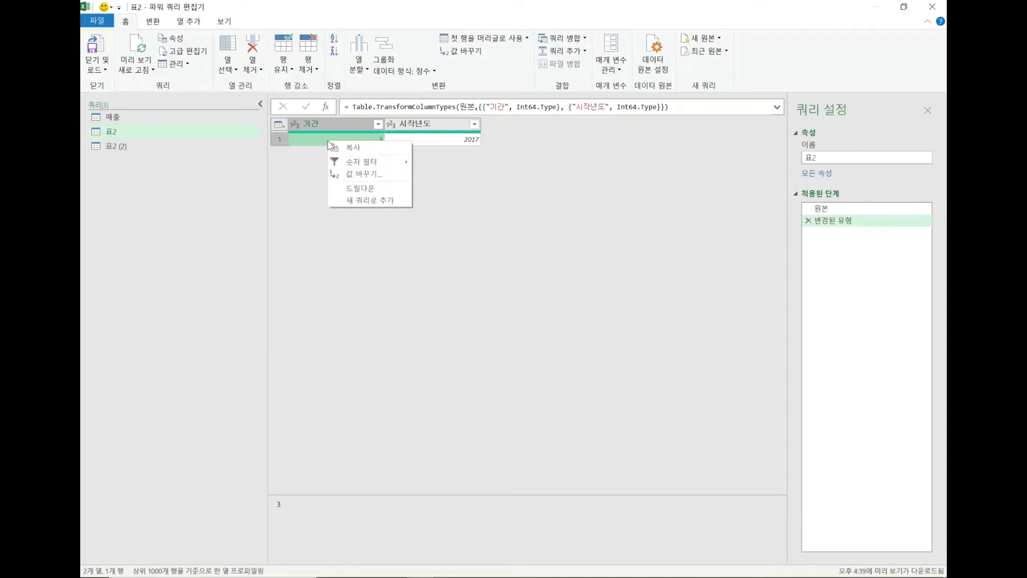
{"action": "left_click", "coordinate": [353, 188]}
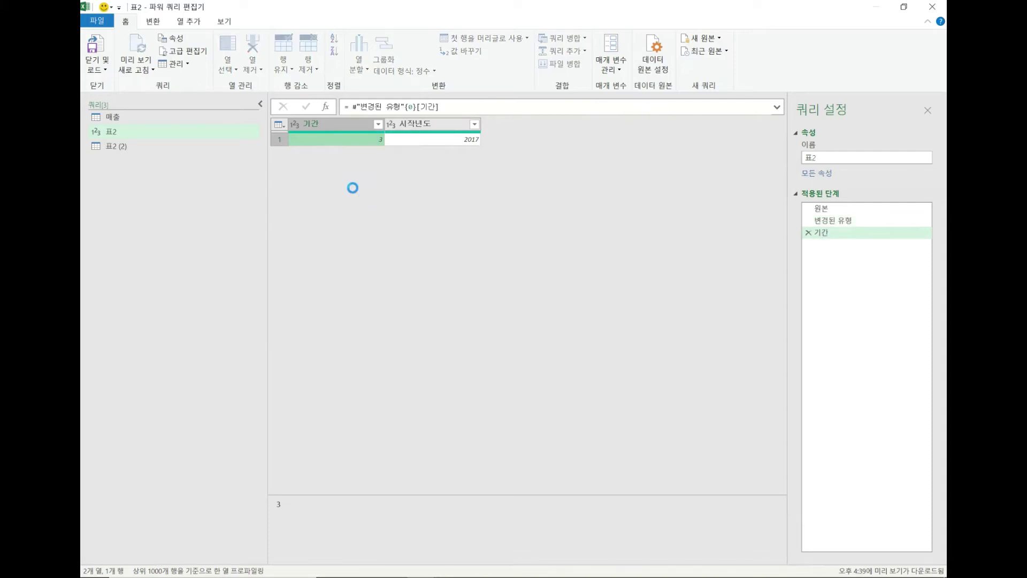
{"action": "double_click", "coordinate": [146, 132]}
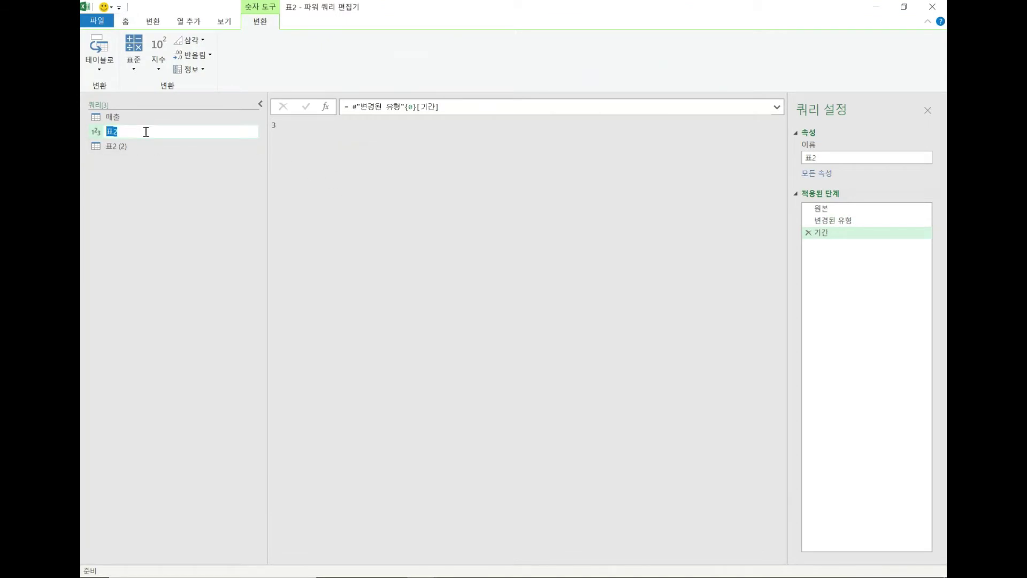
{"action": "type", "text": "기간"}
{"action": "key", "text": "Return"}
- Drill the 표2 (2) query down to its 시작년도 value and rename the query 시작년도
{"action": "left_click", "coordinate": [129, 152]}
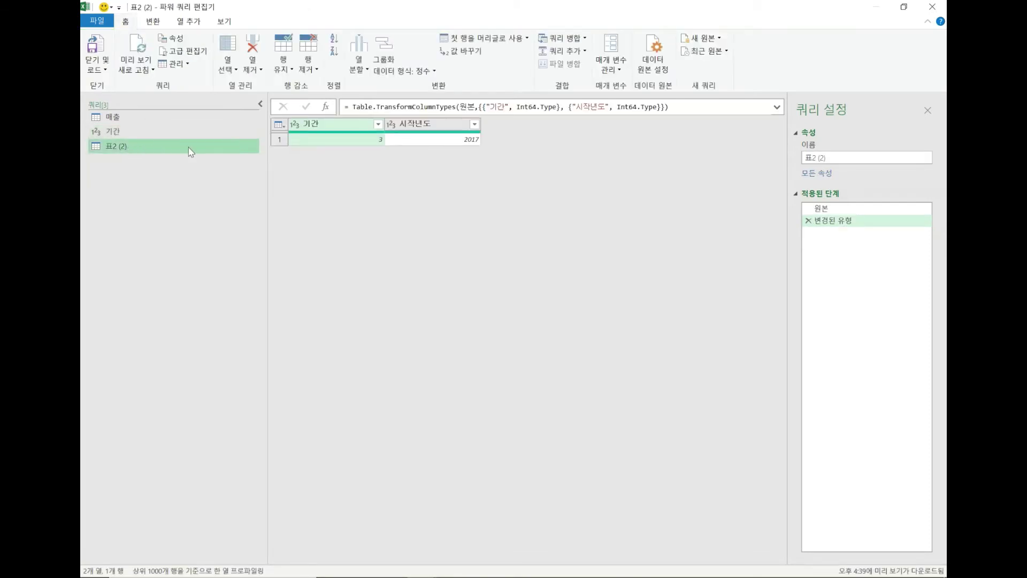
{"action": "left_click", "coordinate": [431, 141]}
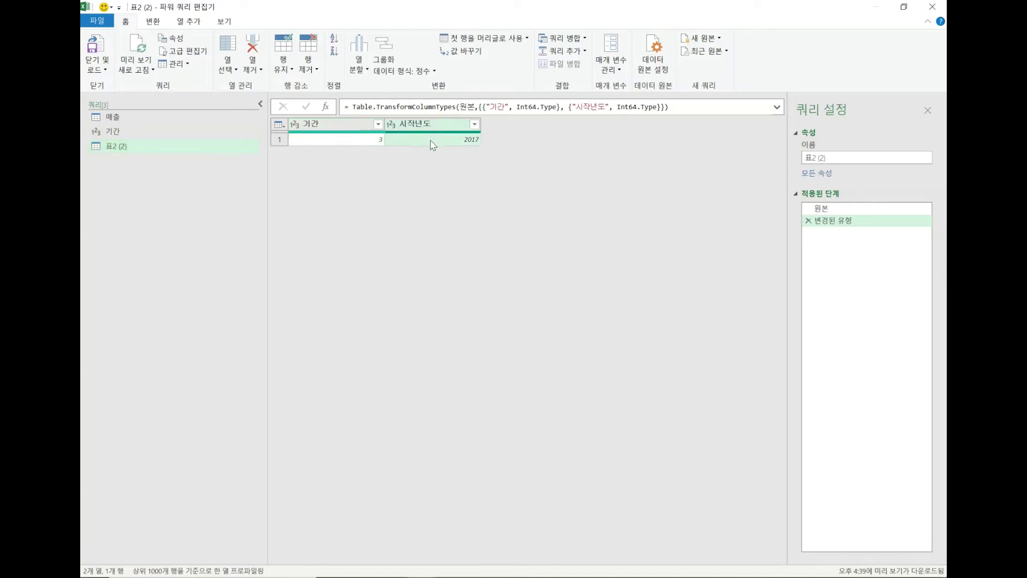
{"action": "right_click", "coordinate": [433, 144]}
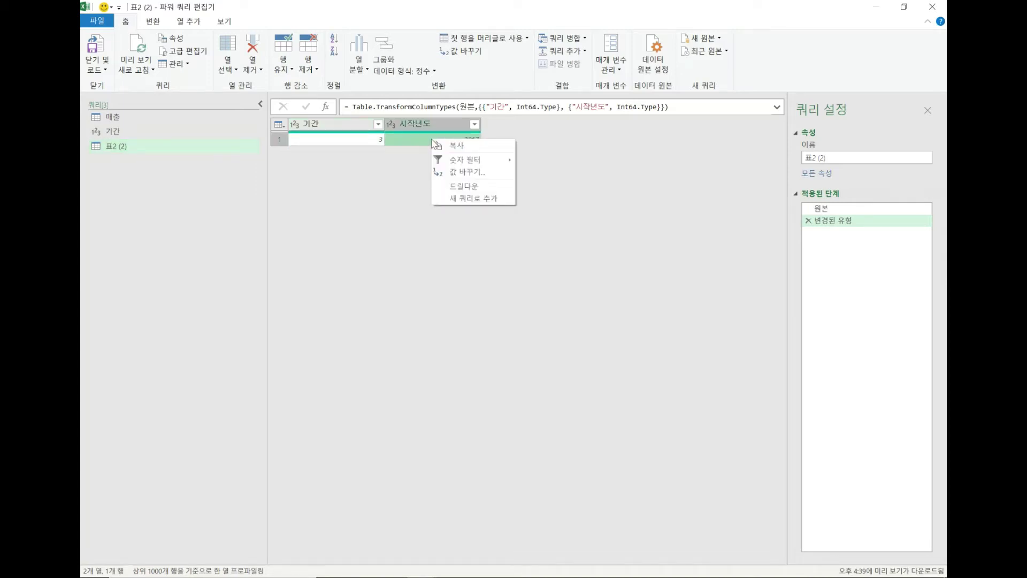
{"action": "left_click", "coordinate": [463, 186]}
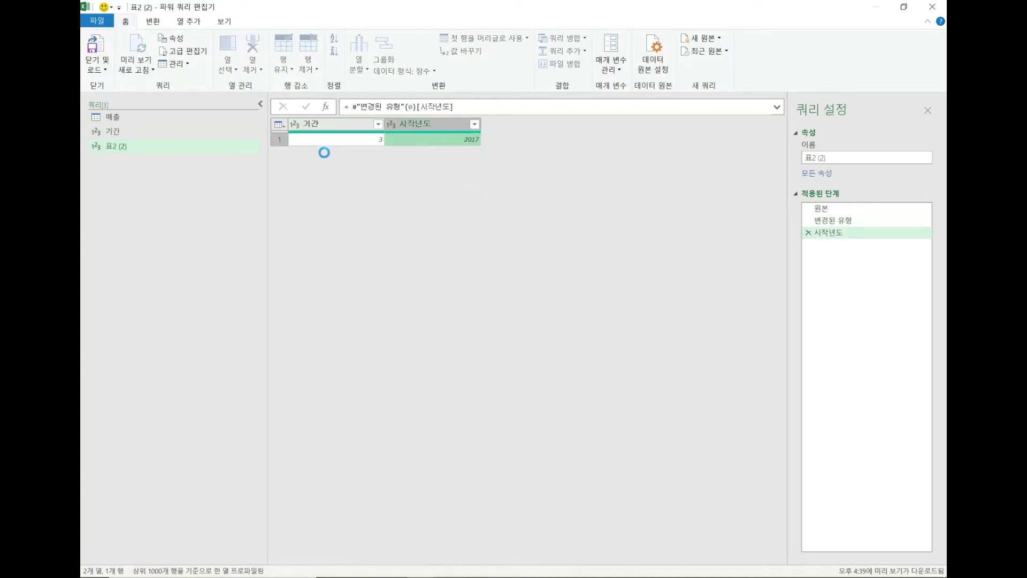
{"action": "double_click", "coordinate": [143, 149]}
{"action": "type", "text": "ㅅㅣ작년도"}
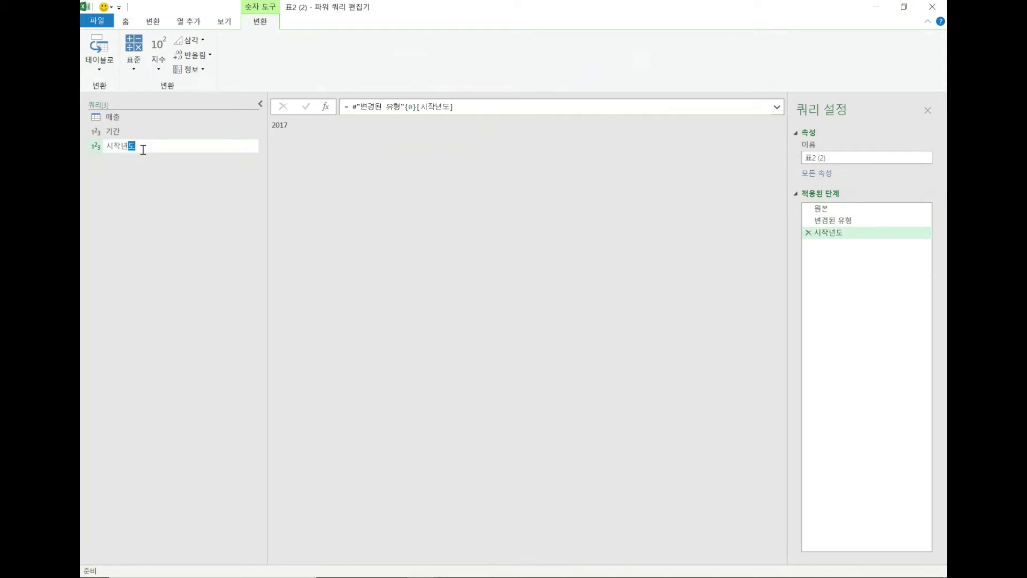
{"action": "key", "text": "Return"}
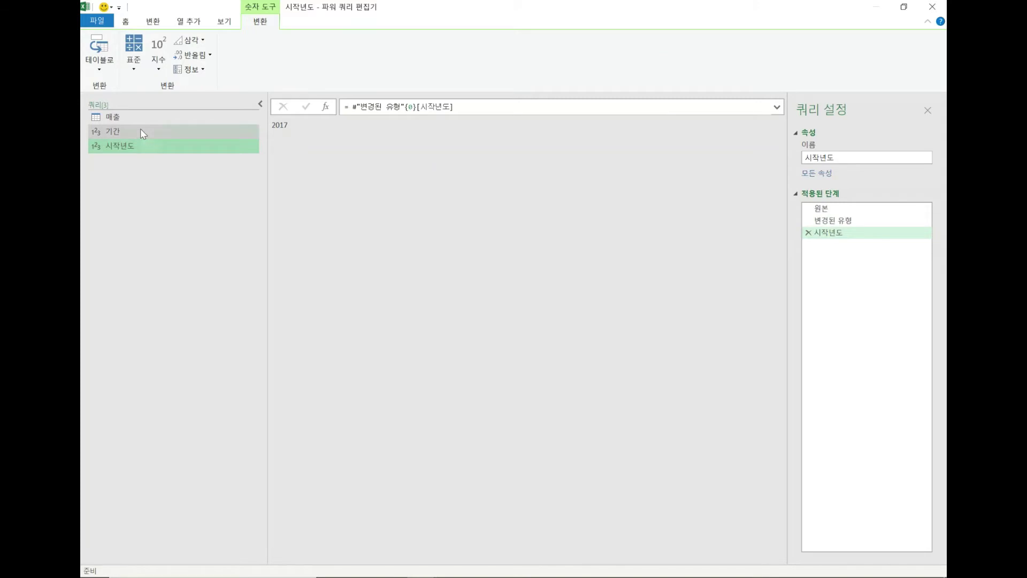
- Keep only the top 3 rows of the 매출 query
{"action": "left_click", "coordinate": [141, 131]}
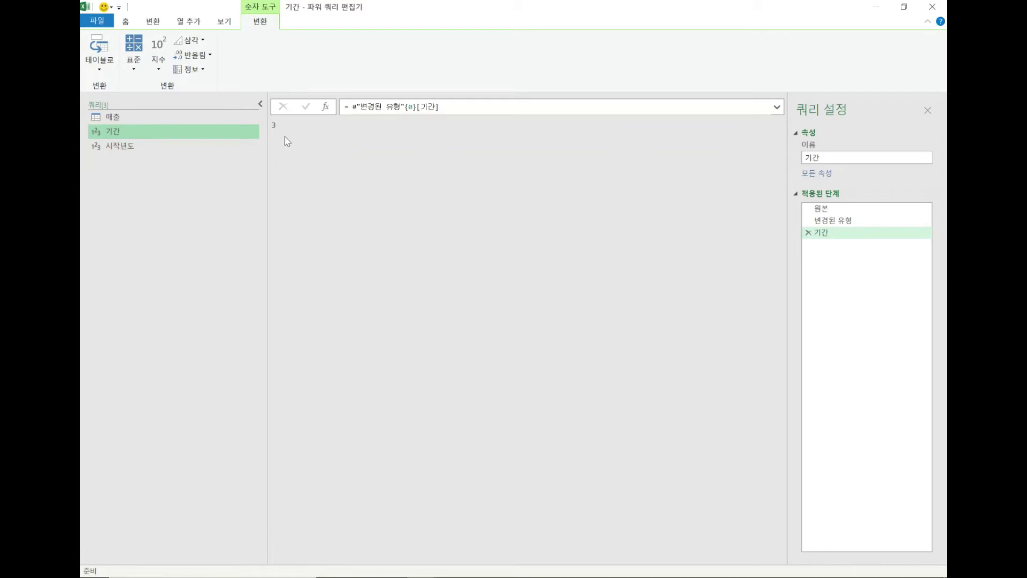
{"action": "left_click", "coordinate": [182, 146]}
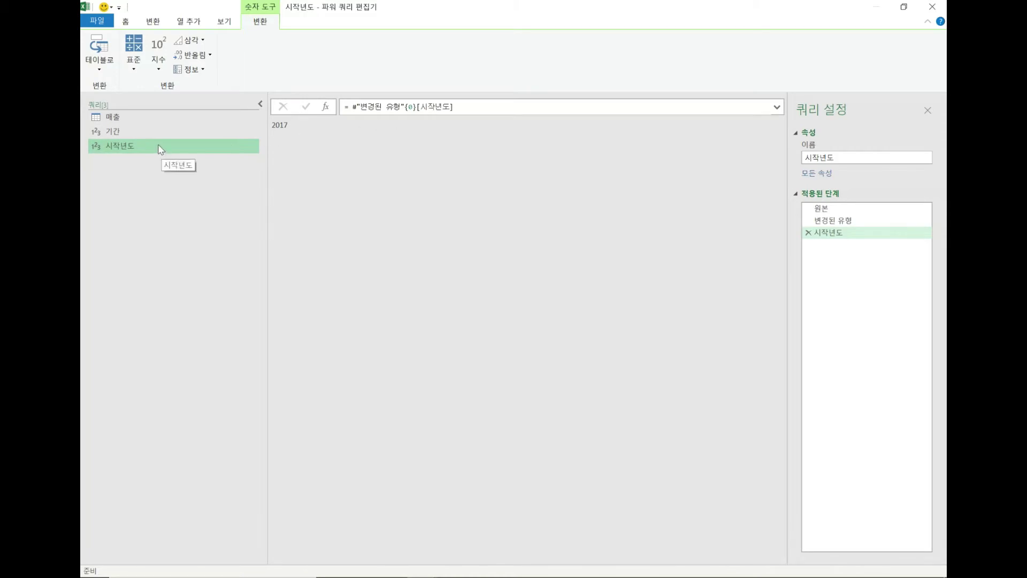
{"action": "left_click", "coordinate": [134, 121]}
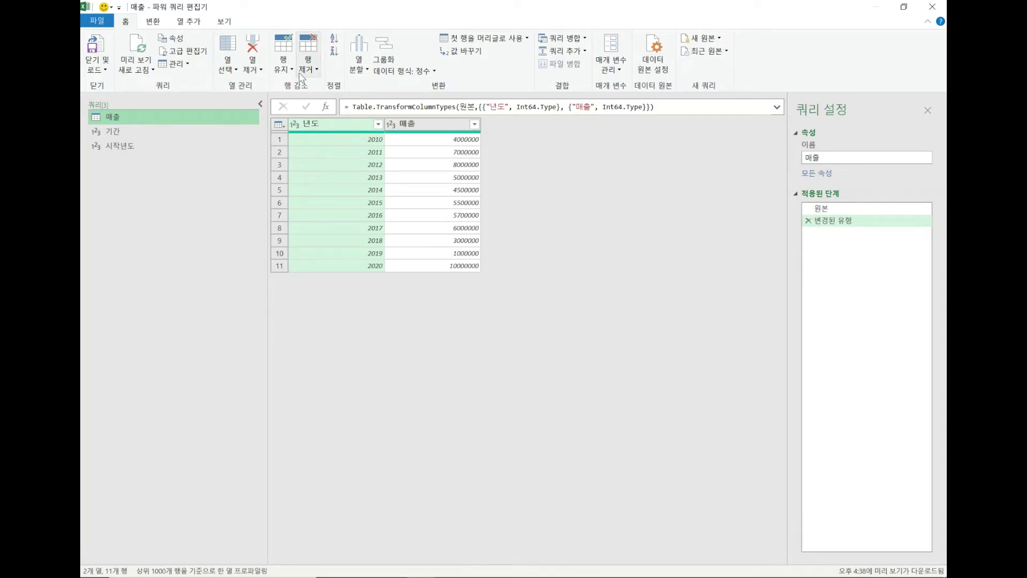
{"action": "left_click", "coordinate": [282, 69]}
{"action": "left_click", "coordinate": [269, 84]}
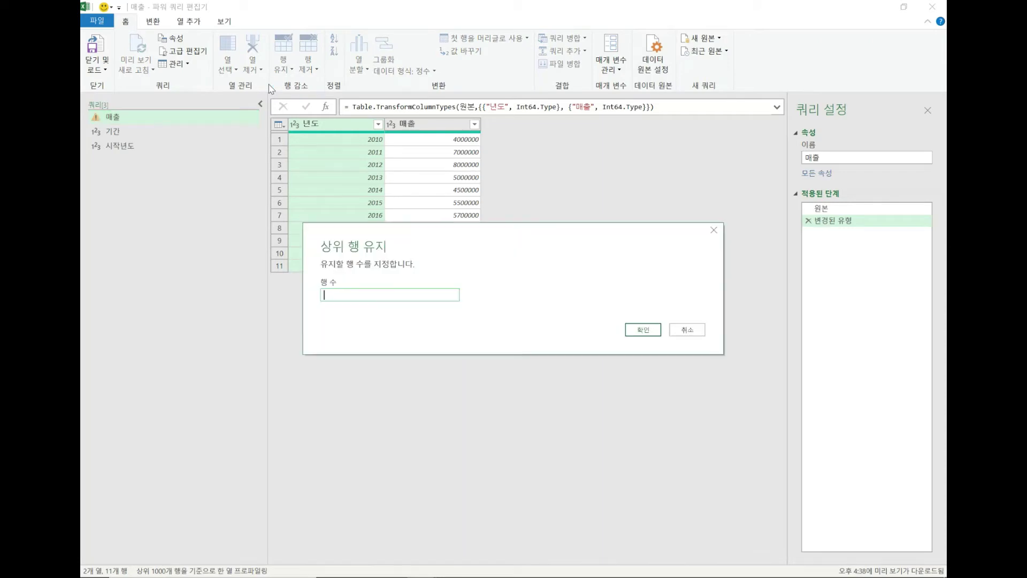
{"action": "type", "text": "3"}
{"action": "left_click", "coordinate": [632, 331]}
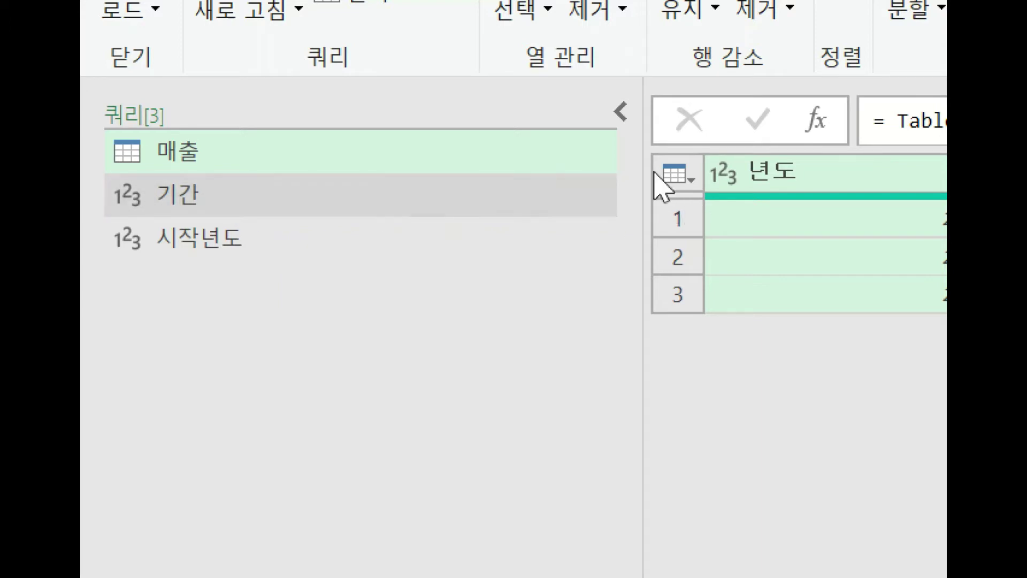
- Replace the fixed row count in the 매출 query's Table.FirstN formula with 기간 and check it against the 기간 query
{"action": "double_click", "coordinate": [802, 123]}
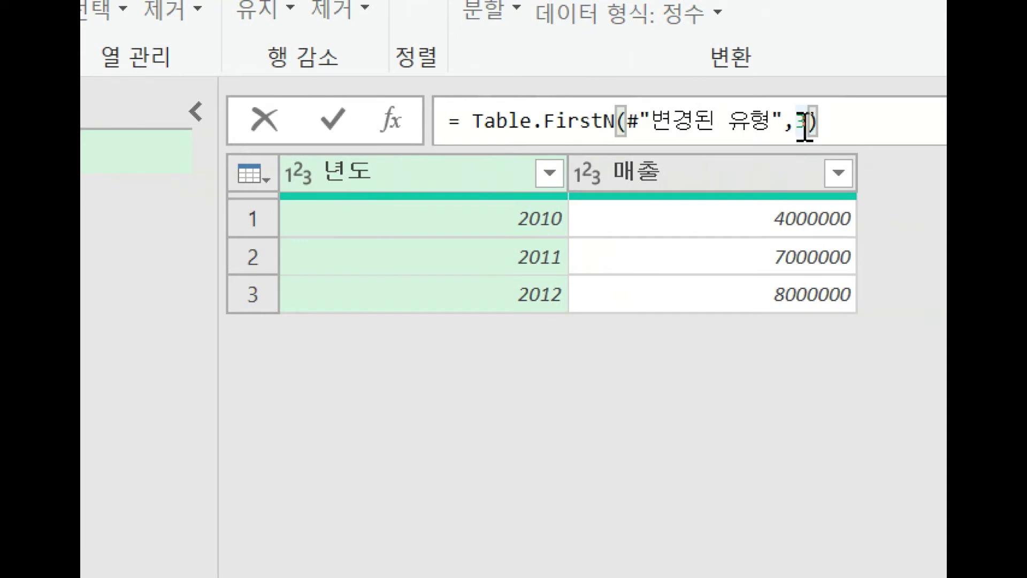
{"action": "key", "text": "BackSpace"}
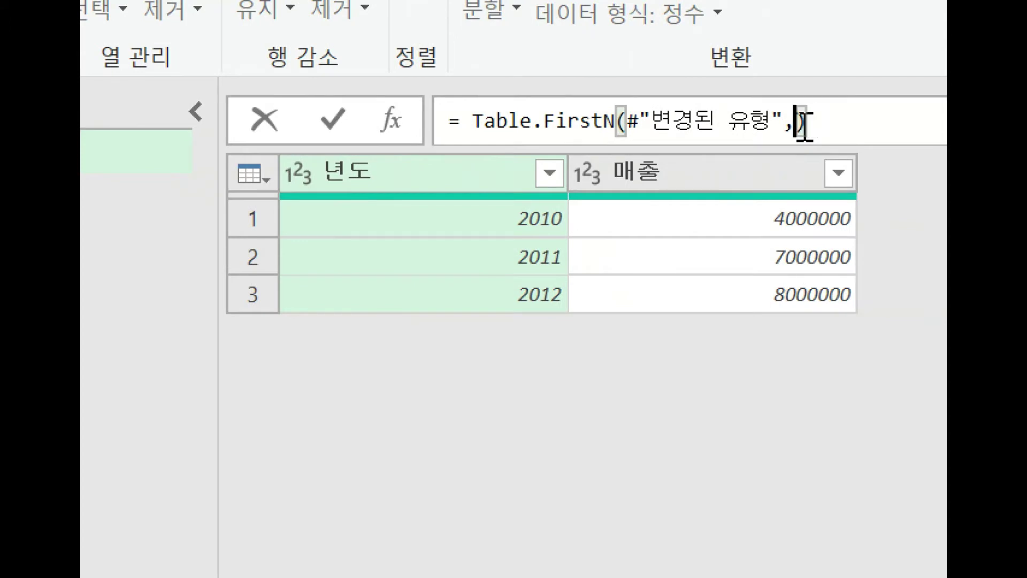
{"action": "type", "text": "기간"}
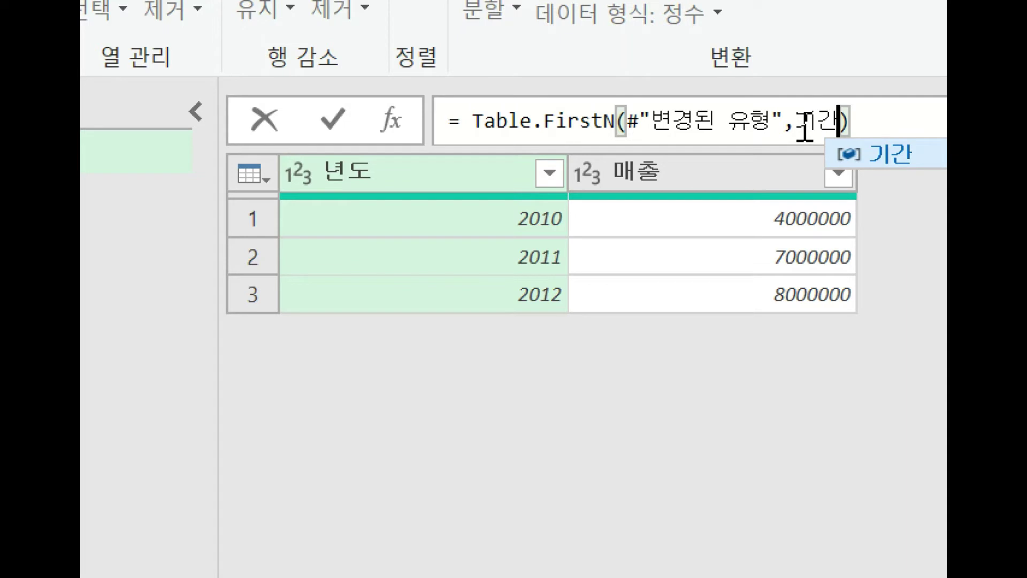
{"action": "key", "text": "End"}
{"action": "key", "text": "Return"}
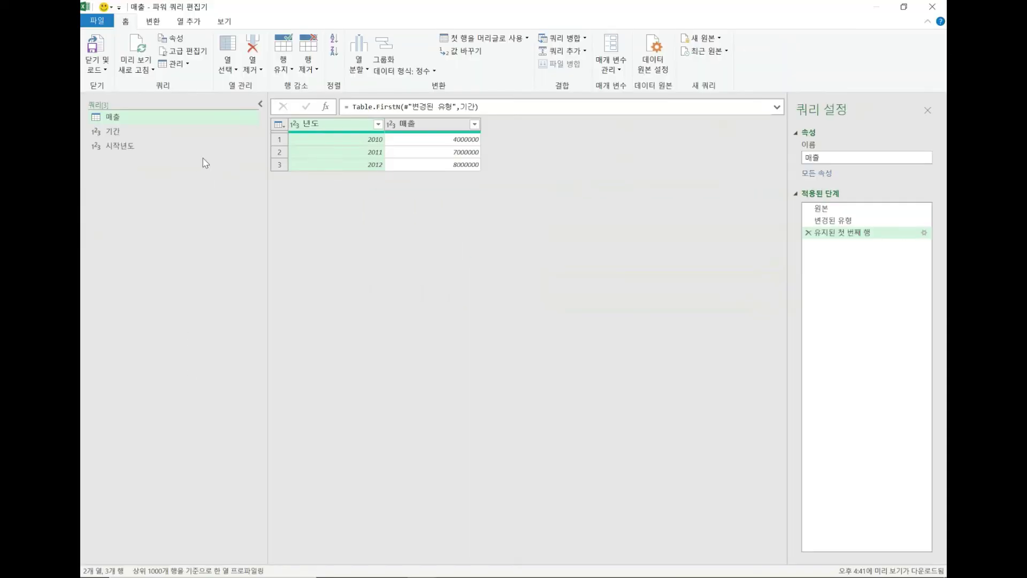
{"action": "left_click", "coordinate": [151, 138]}
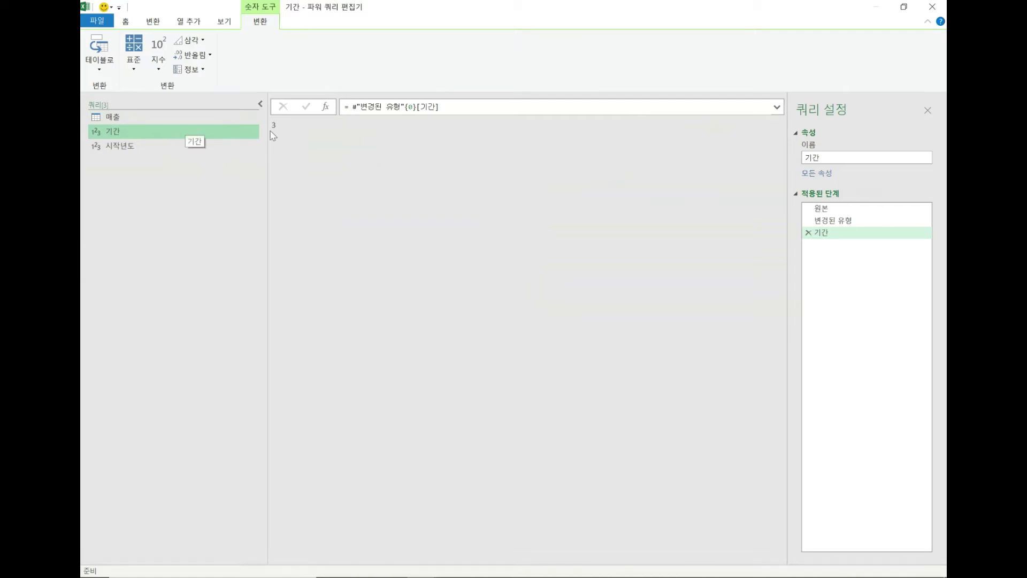
{"action": "left_click", "coordinate": [206, 118]}
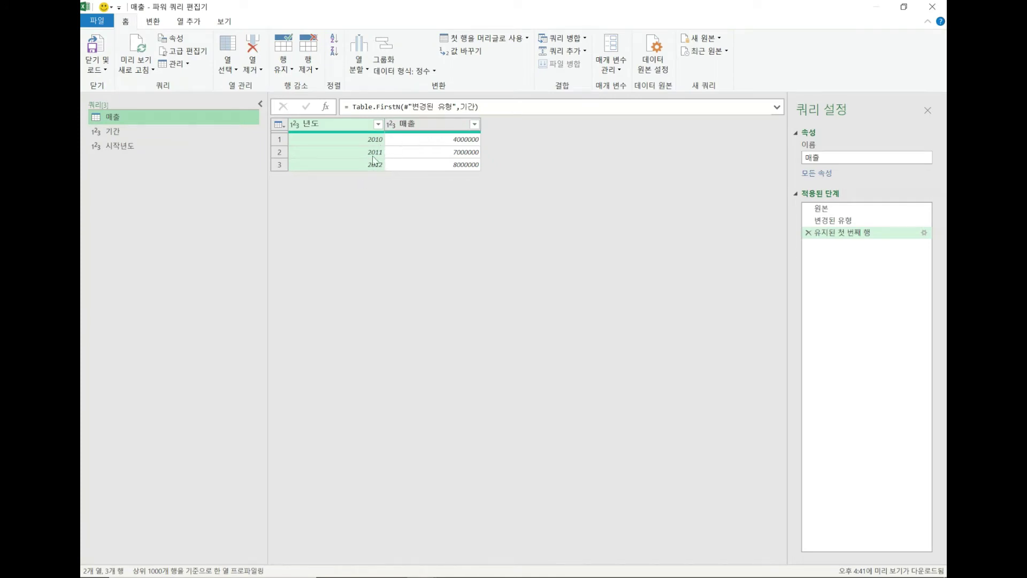
- Create a reference query from 매출 and drill it down to the 매출 column as a list
{"action": "right_click", "coordinate": [178, 119]}
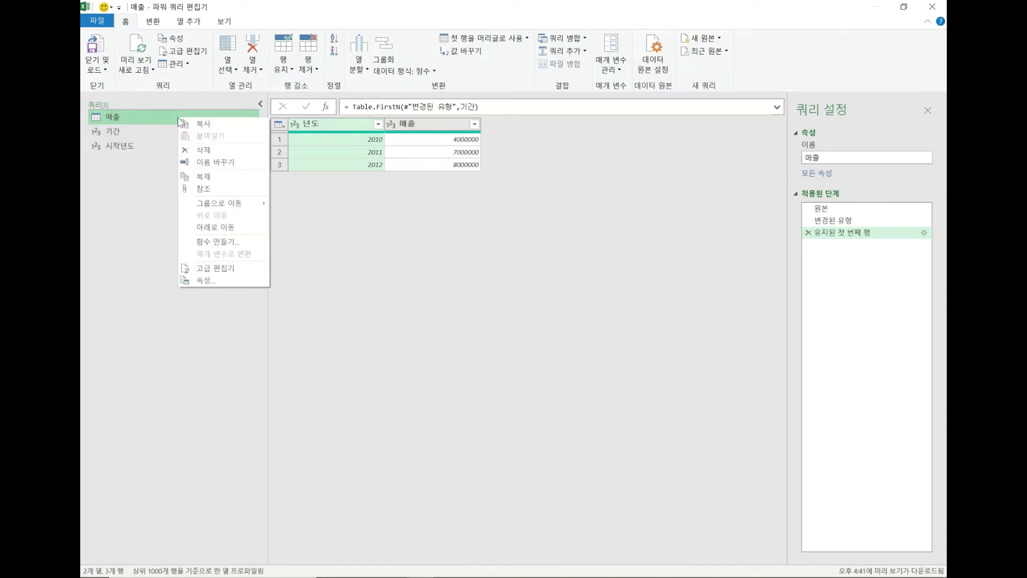
{"action": "left_click", "coordinate": [211, 189]}
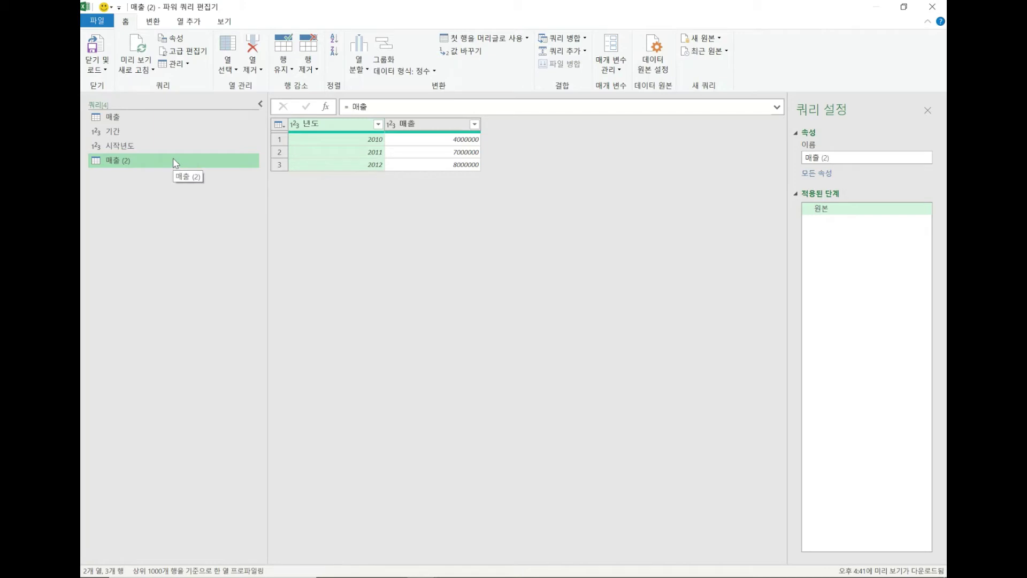
{"action": "left_click", "coordinate": [391, 106]}
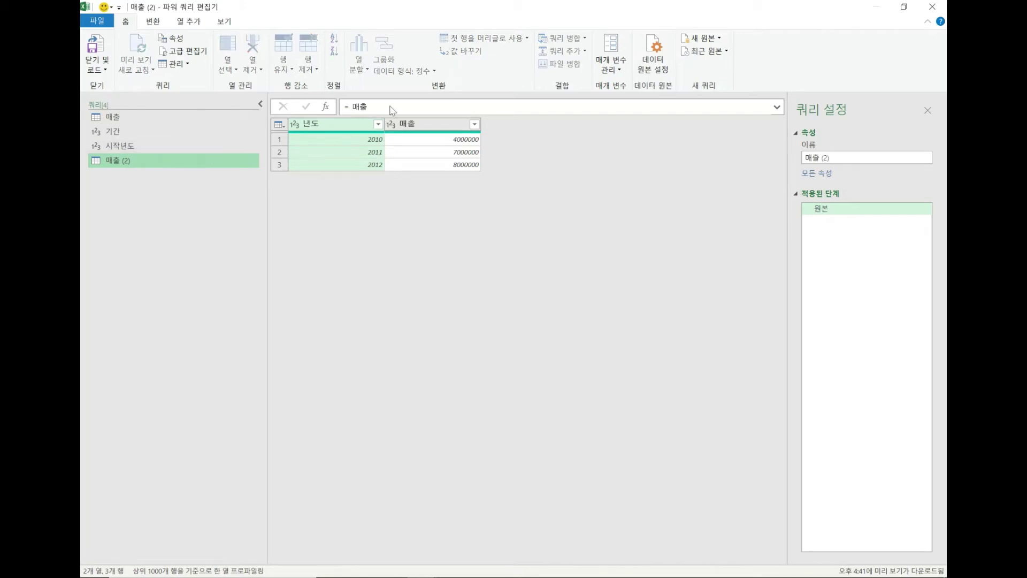
{"action": "left_click", "coordinate": [412, 127]}
{"action": "right_click", "coordinate": [413, 129]}
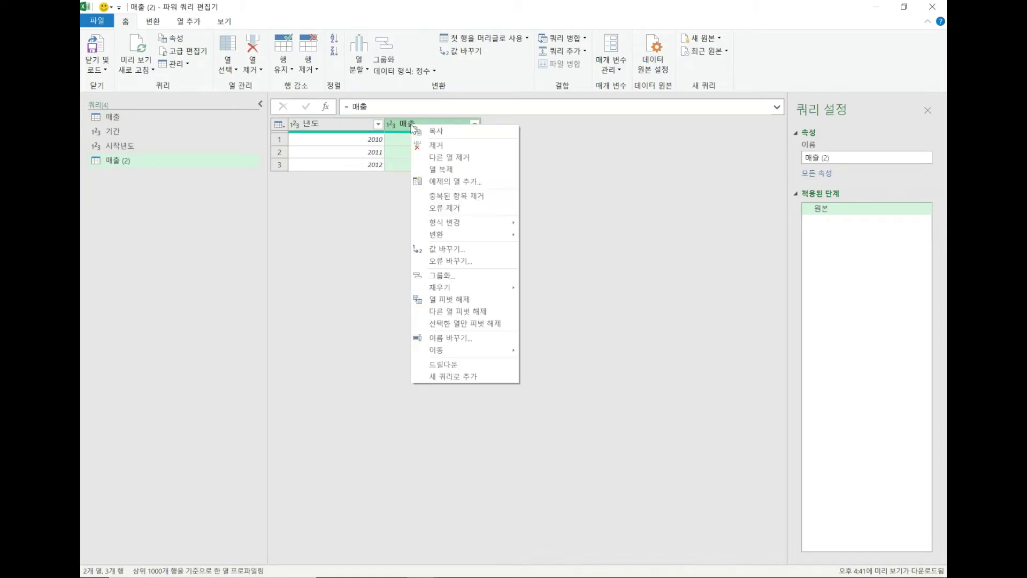
{"action": "left_click", "coordinate": [467, 366]}
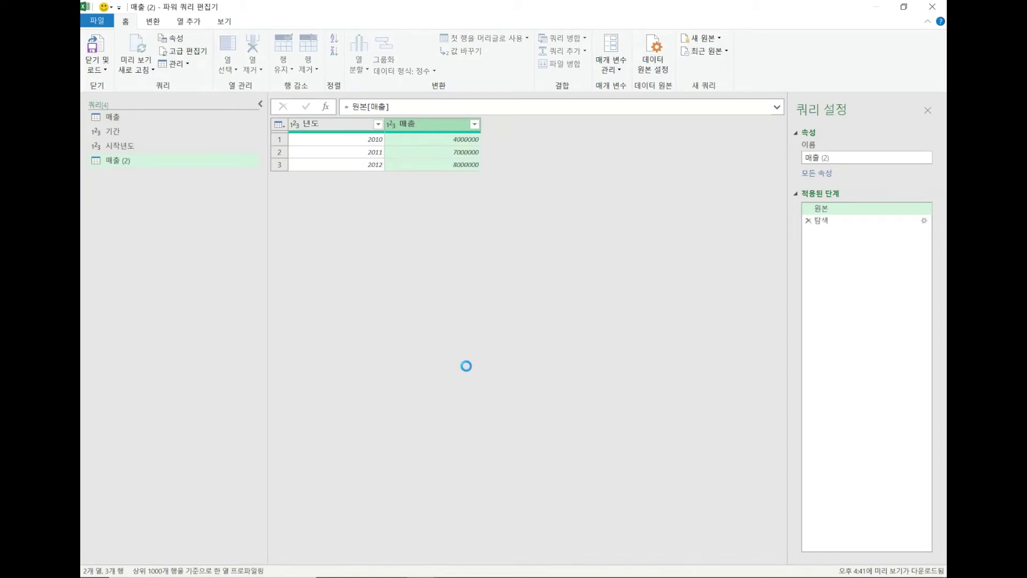
- Edit the drill-down formula to List.First(원본[매출]) so the referenced query returns the first sales value
{"action": "left_click", "coordinate": [358, 109]}
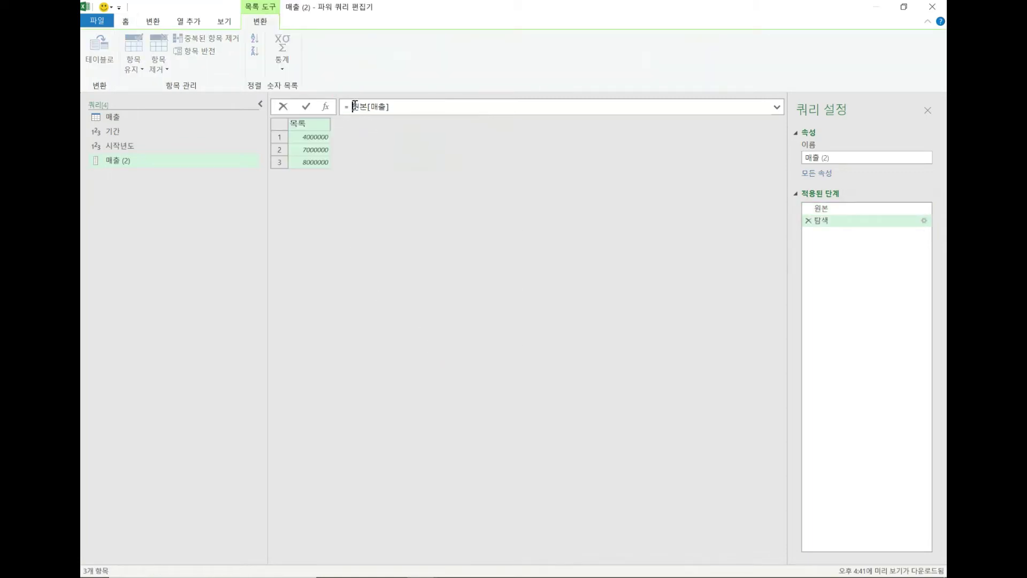
{"action": "type", "text": "list.F"}
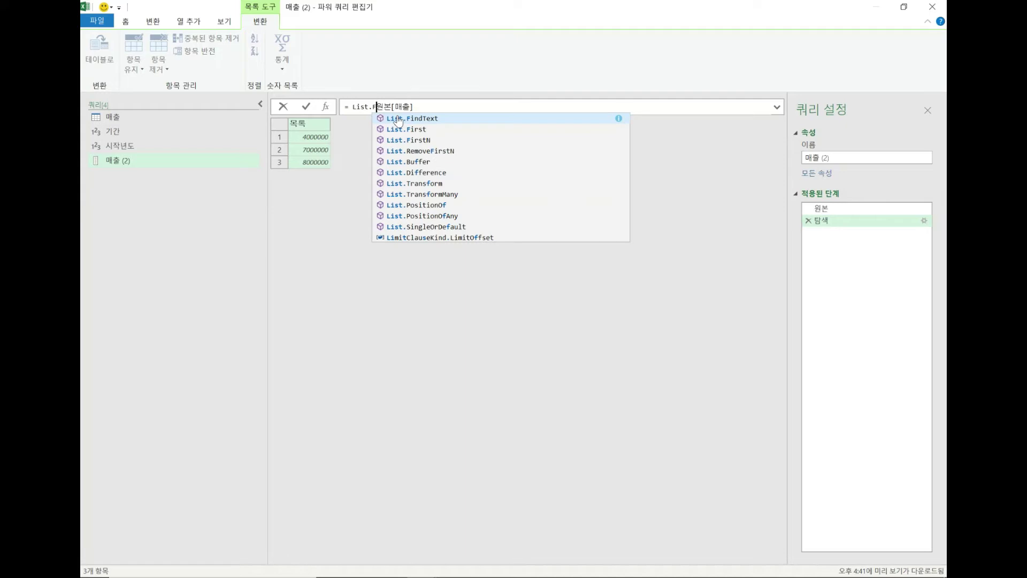
{"action": "key", "text": "Down"}
{"action": "key", "text": "Tab"}
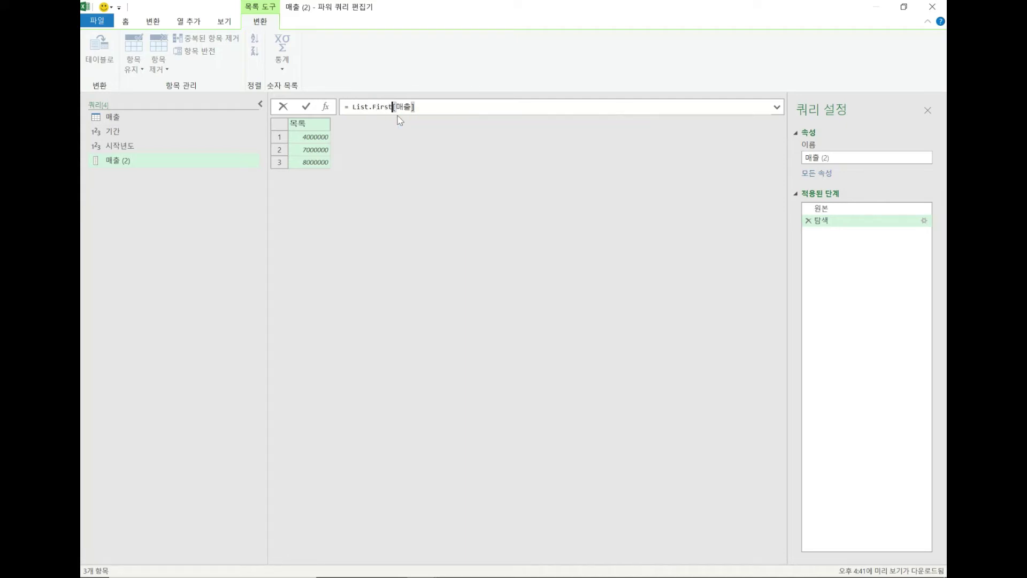
{"action": "type", "text": "("}
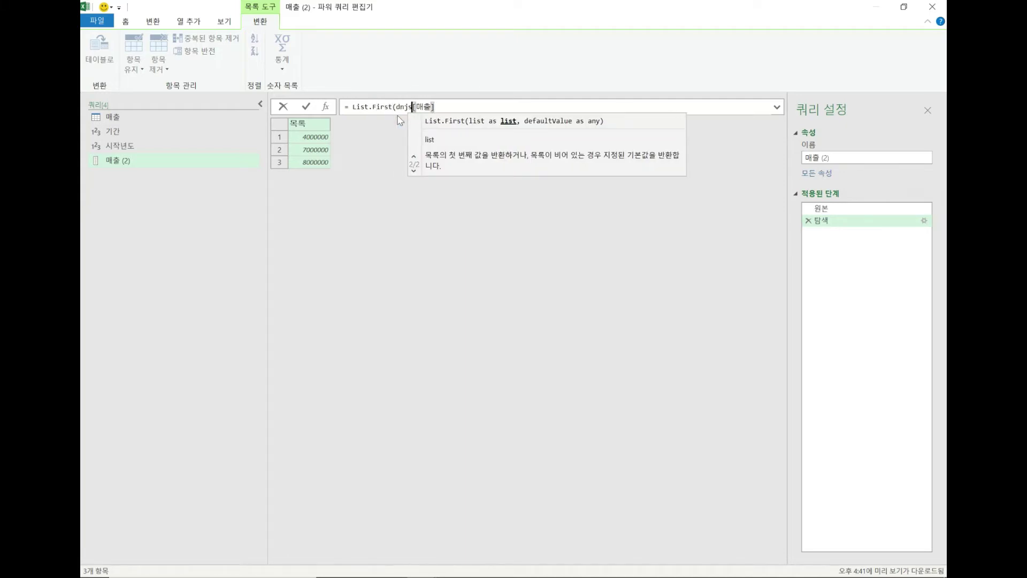
{"action": "type", "text": "원본"}
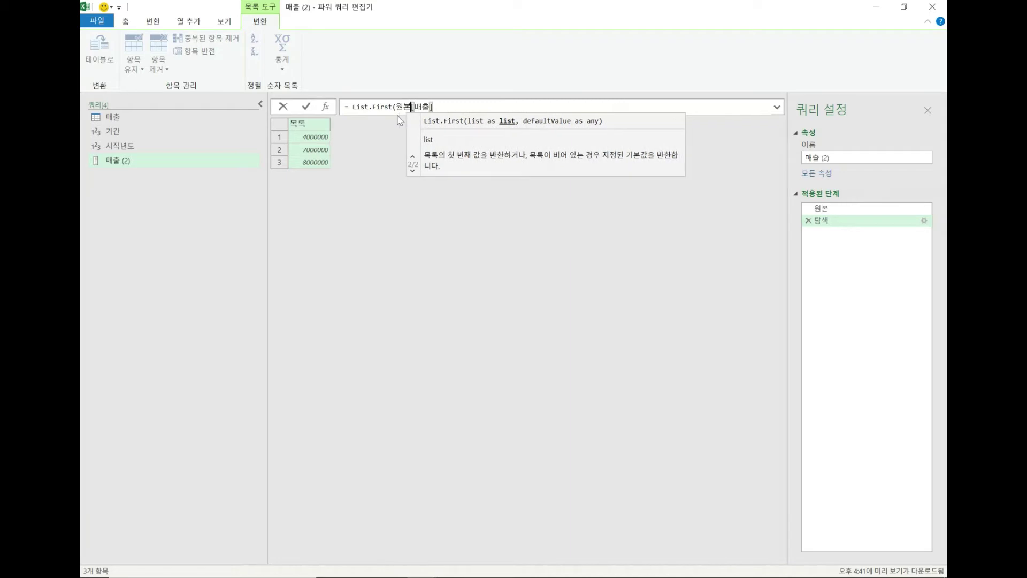
{"action": "left_click", "coordinate": [462, 109]}
{"action": "key", "text": "BackSpace"}
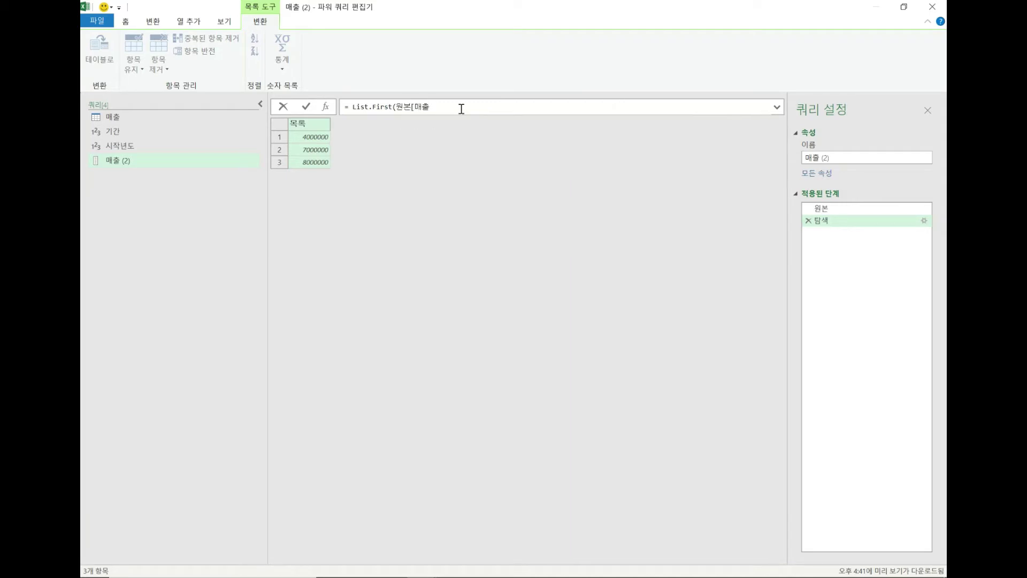
{"action": "type", "text": "])"}
{"action": "key", "text": "Return"}
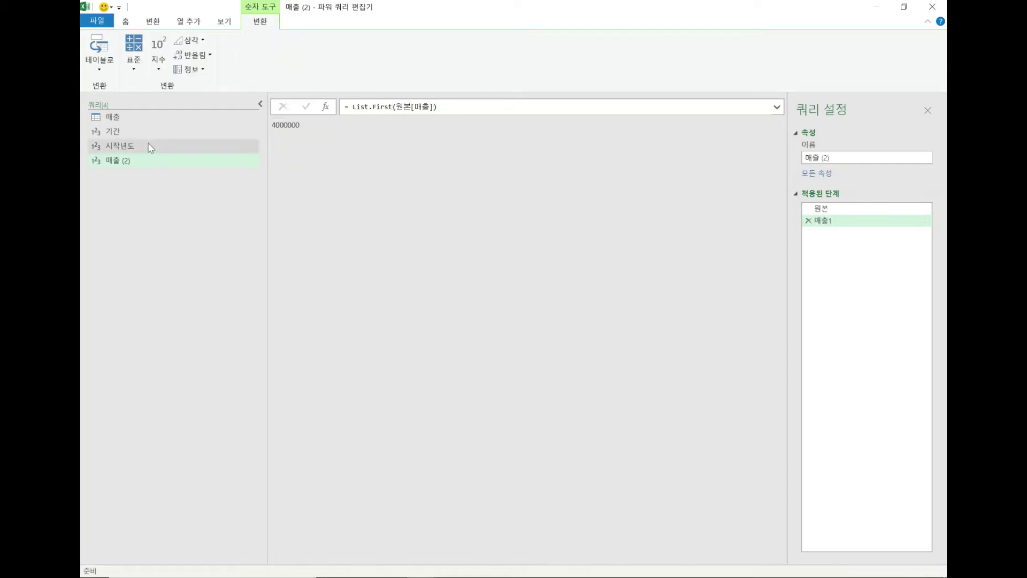
- Rename the 매출 (2) query as 시작값
{"action": "left_click", "coordinate": [126, 118]}
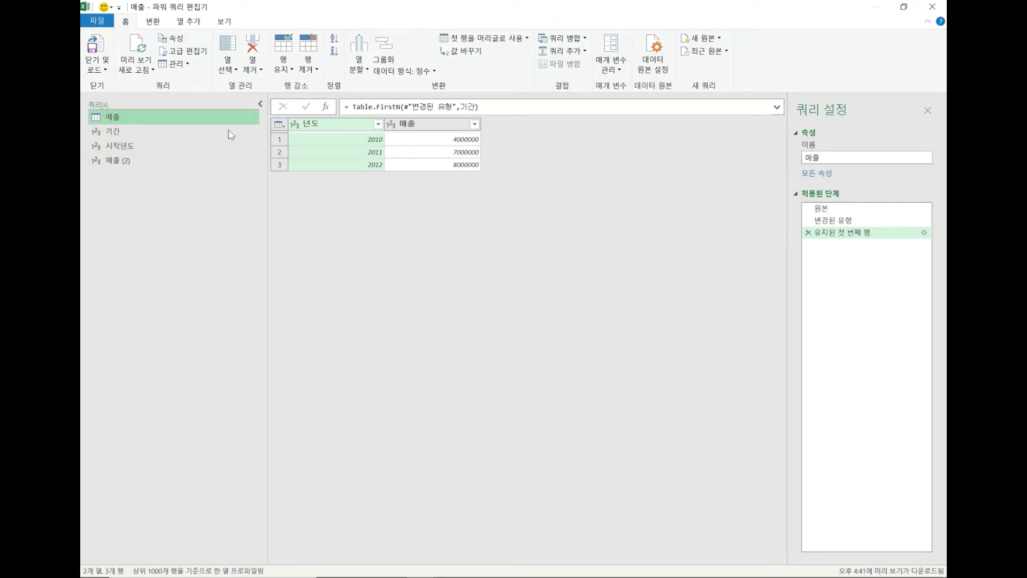
{"action": "left_click", "coordinate": [159, 167]}
{"action": "double_click", "coordinate": [158, 166]}
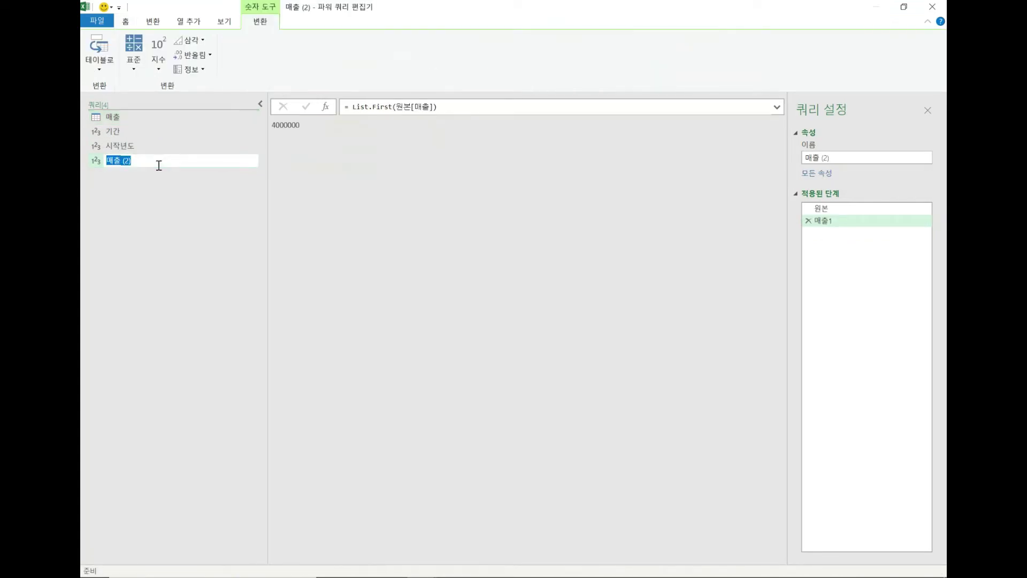
{"action": "type", "text": "시작"}
{"action": "key", "text": "BackSpace"}
{"action": "key", "text": "BackSpace"}
{"action": "key", "text": "BackSpace"}
{"action": "type", "text": "자ㅈ"}
{"action": "key", "text": "Return"}
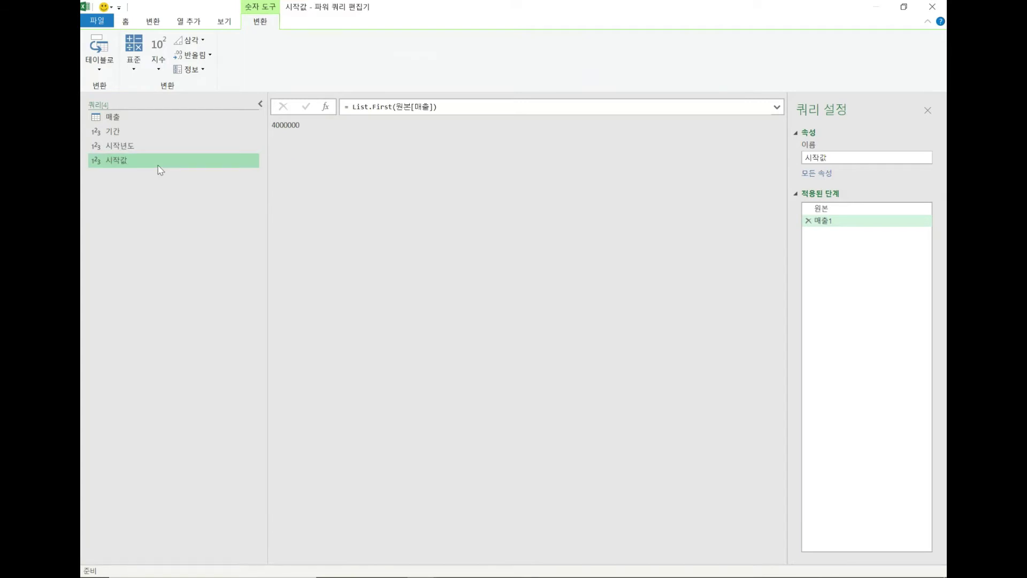
- Create another query that references the 매출 query
{"action": "left_click", "coordinate": [131, 120]}
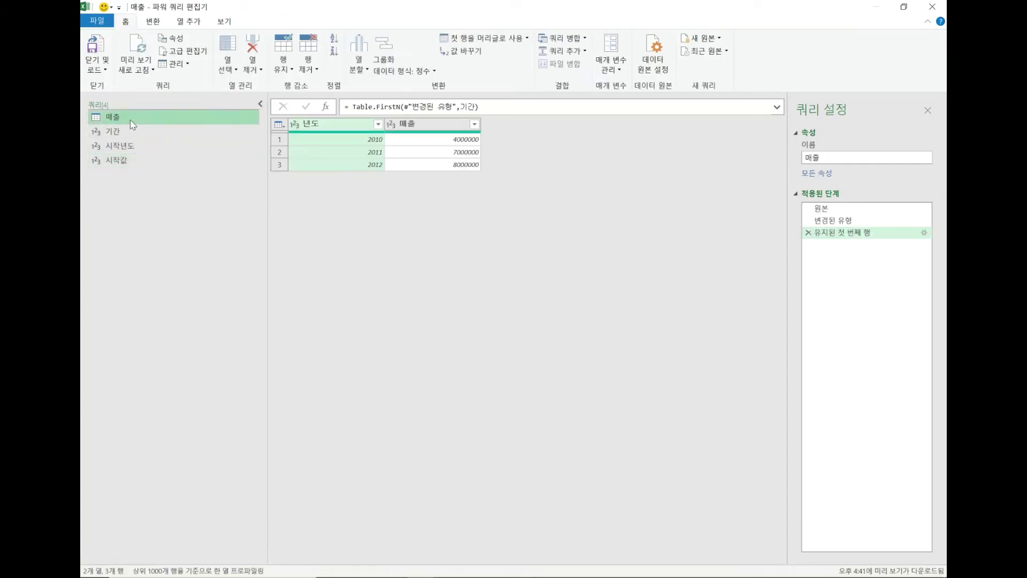
{"action": "right_click", "coordinate": [131, 121]}
{"action": "left_click", "coordinate": [170, 192]}
- Replace the 매출 (2) query's source formula with List.Last(원본[매출])
{"action": "left_click", "coordinate": [376, 106]}
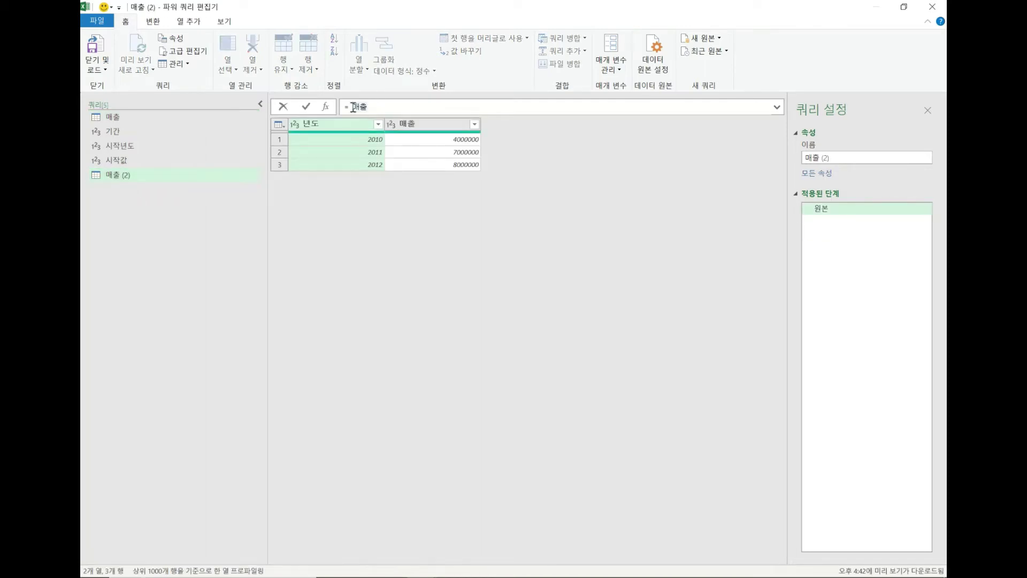
{"action": "left_click", "coordinate": [353, 107]}
{"action": "type", "text": "{"}
{"action": "key", "text": "BackSpace"}
{"action": "type", "text": "List."}
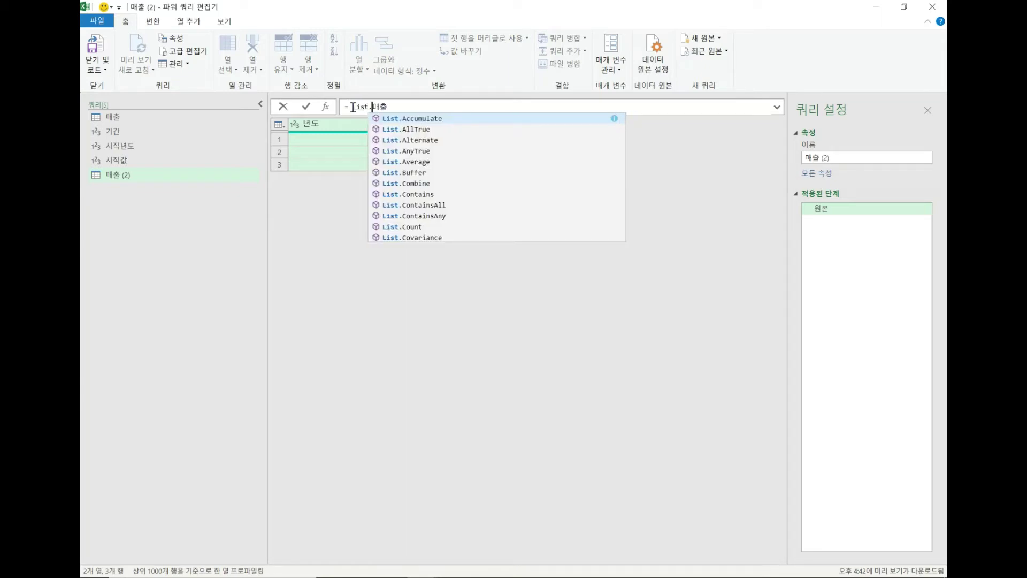
{"action": "type", "text": "La"}
{"action": "key", "text": "Tab"}
{"action": "type", "text": "(원본"}
{"action": "type", "text": "[ㅁ"}
{"action": "type", "text": "ㅐ출"}
{"action": "key", "text": "Right"}
{"action": "key", "text": "Right"}
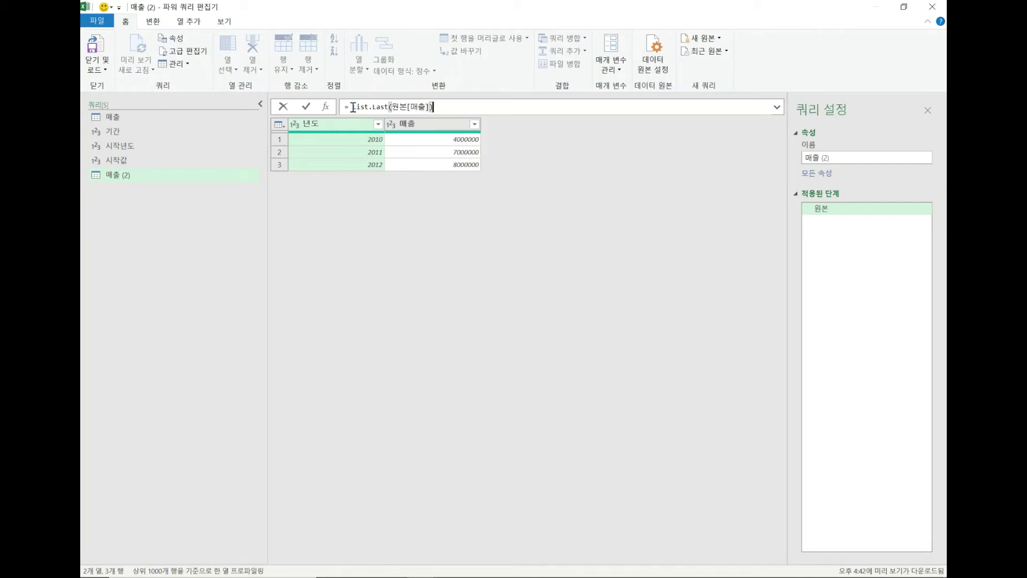
{"action": "key", "text": "Return"}
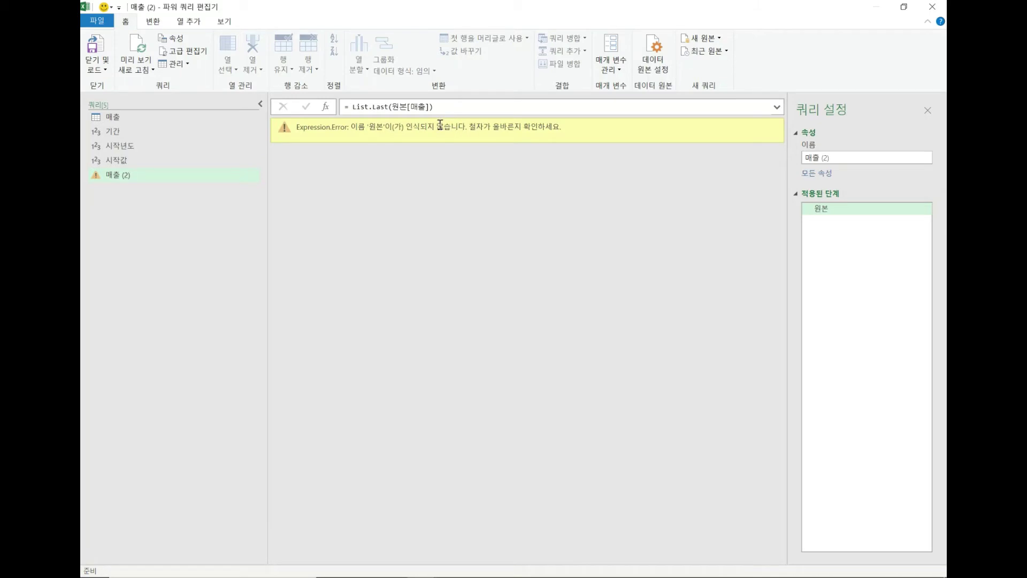
- Change the table reference in the List.Last formula from 원본 to 매출, giving List.Last(매출[매출])
{"action": "left_click", "coordinate": [406, 107]}
{"action": "double_click", "coordinate": [406, 108]}
{"action": "type", "text": "매출"}
{"action": "key", "text": "Return"}
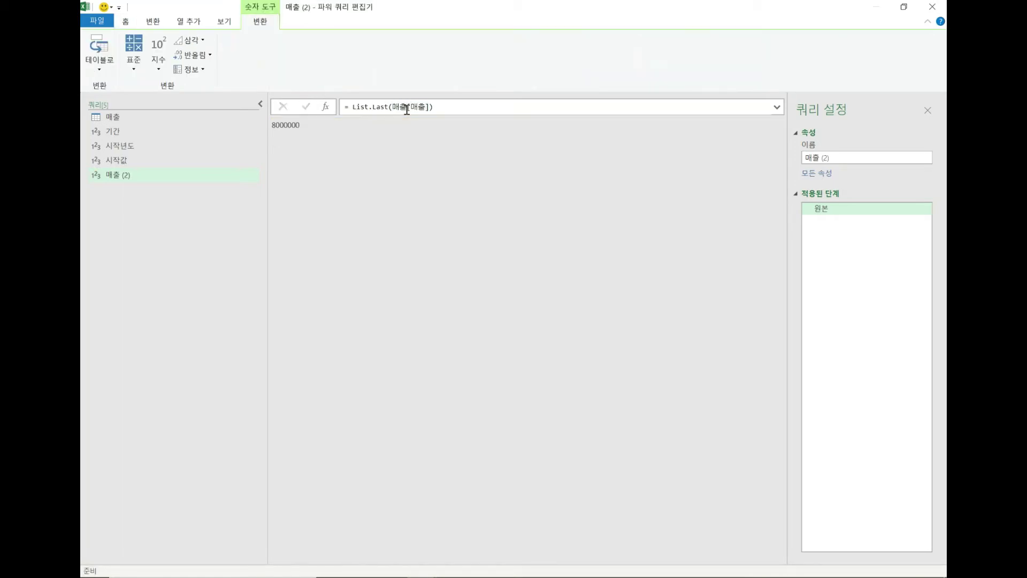
- Rename the 매출 (2) query as 마지막
{"action": "double_click", "coordinate": [138, 179]}
{"action": "type", "text": "ㅁ"}
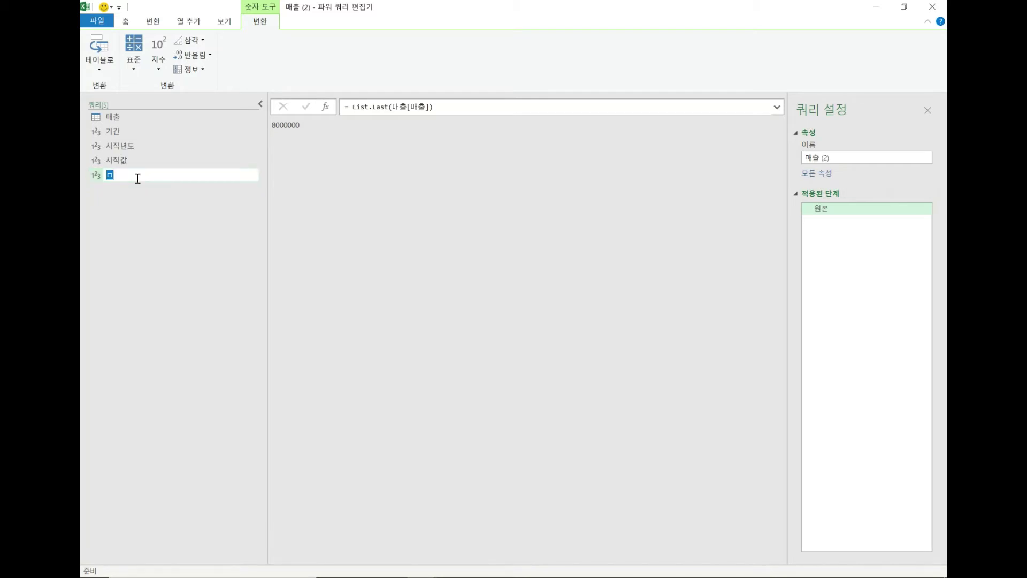
{"action": "type", "text": "지막"}
{"action": "key", "text": "Return"}
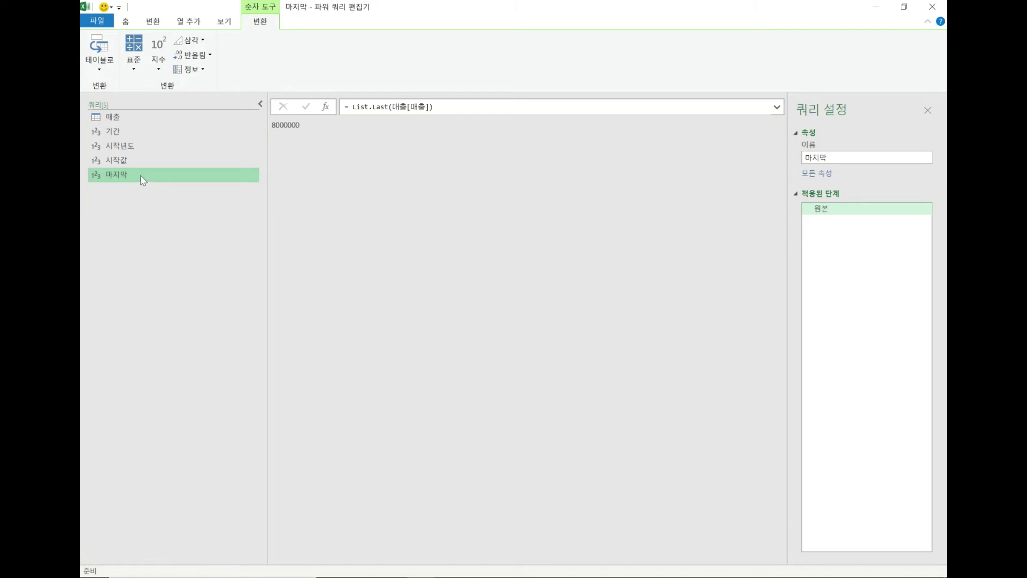
- Review the 시작값, 마지막, 기간 and 매출 queries and add a new blank query
{"action": "left_click", "coordinate": [154, 159]}
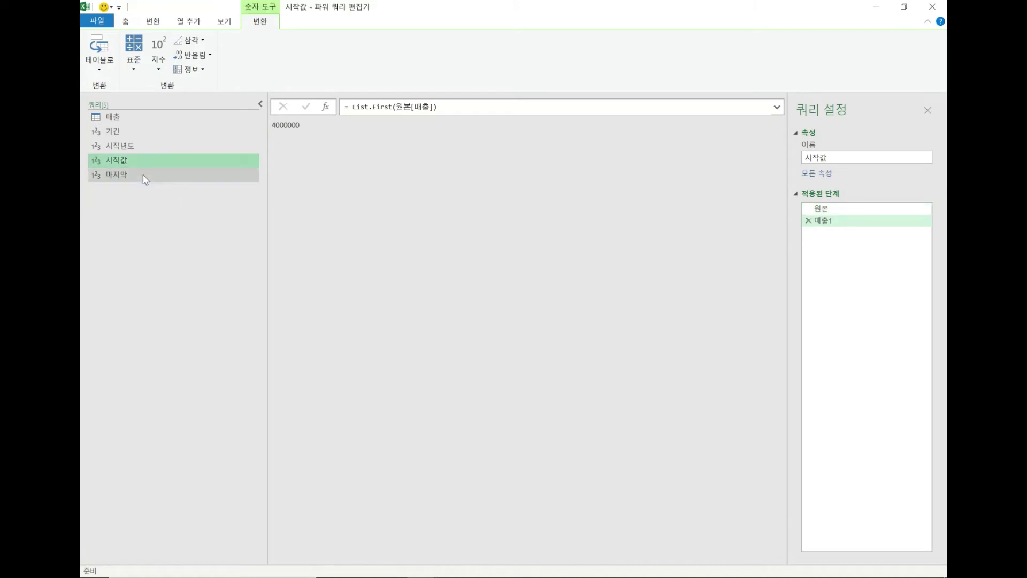
{"action": "left_click", "coordinate": [143, 176]}
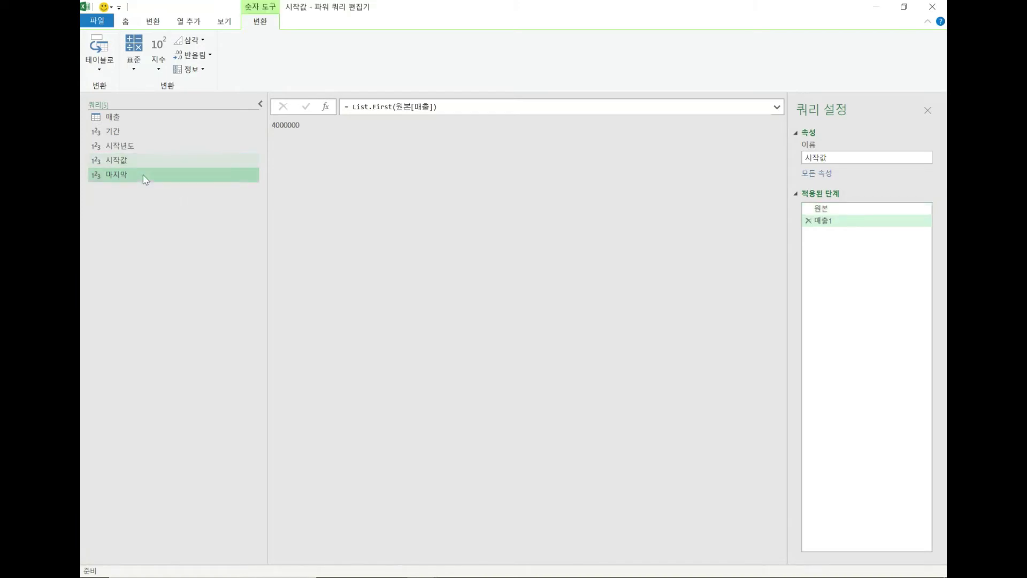
{"action": "left_click", "coordinate": [131, 134]}
{"action": "left_click", "coordinate": [133, 118]}
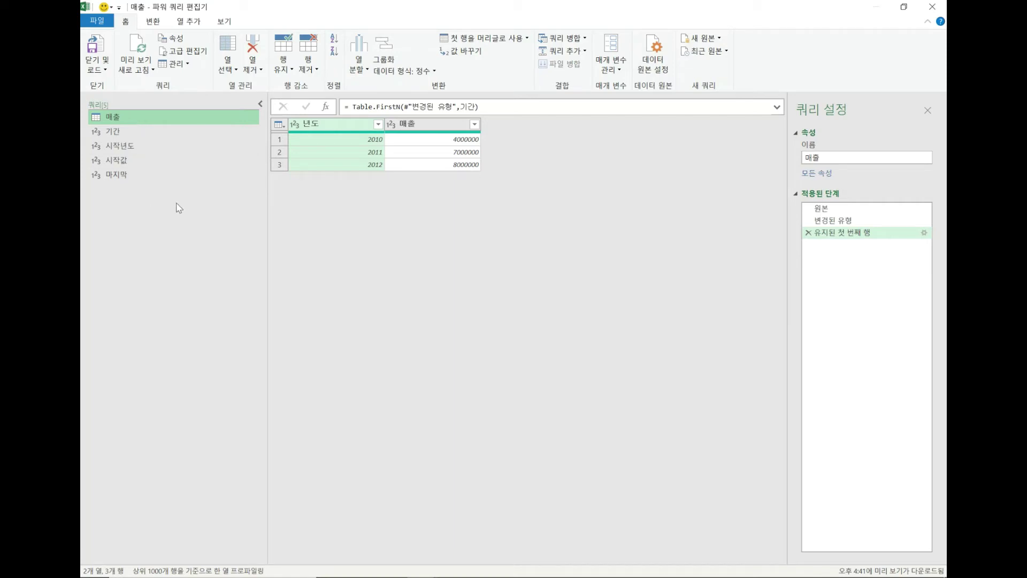
{"action": "left_click", "coordinate": [701, 38]}
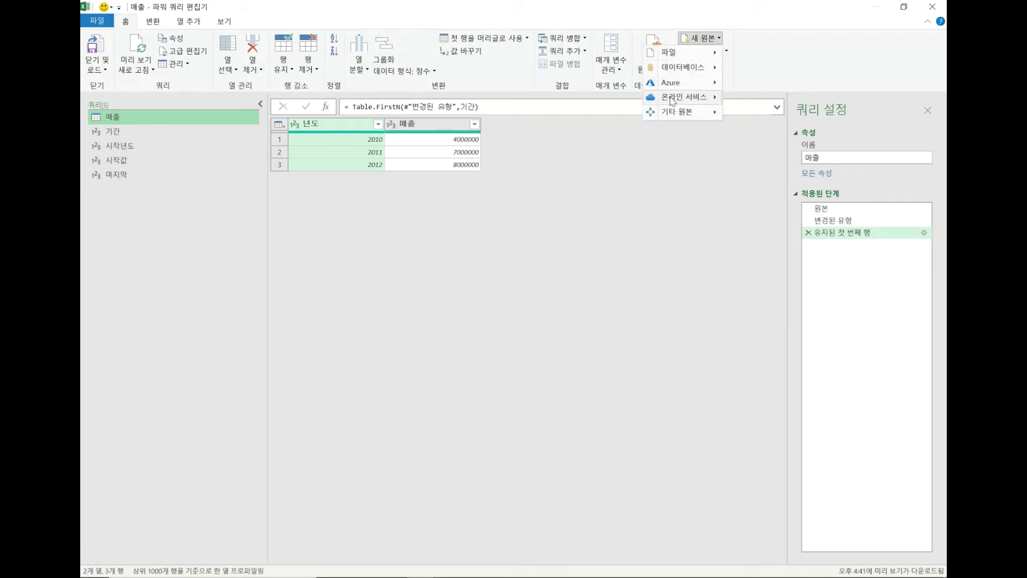
{"action": "mouse_move", "coordinate": [669, 113]}
{"action": "left_click", "coordinate": [599, 304]}
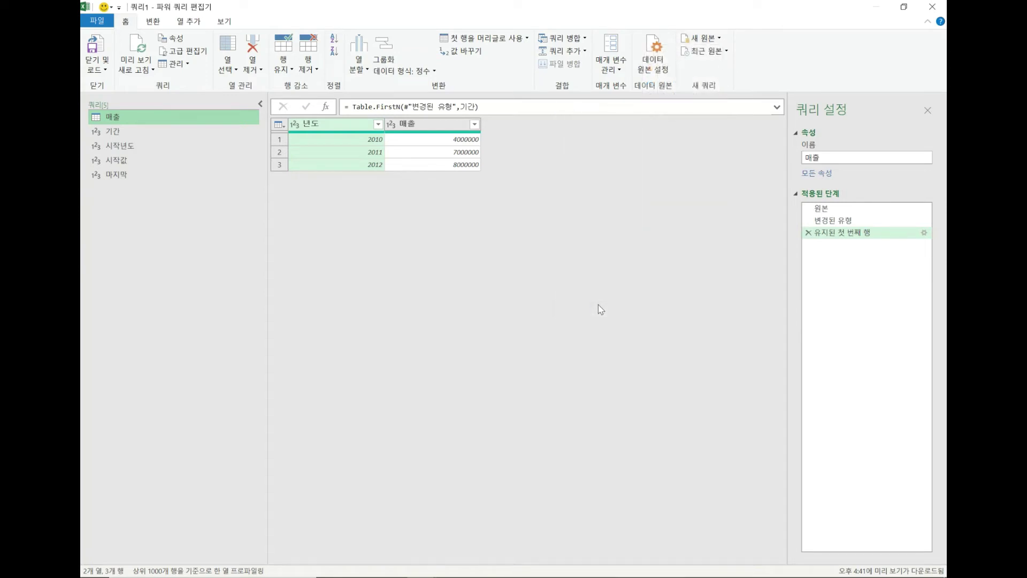
- Start the blank query's formula with the Number.Power function
{"action": "type", "text": "="}
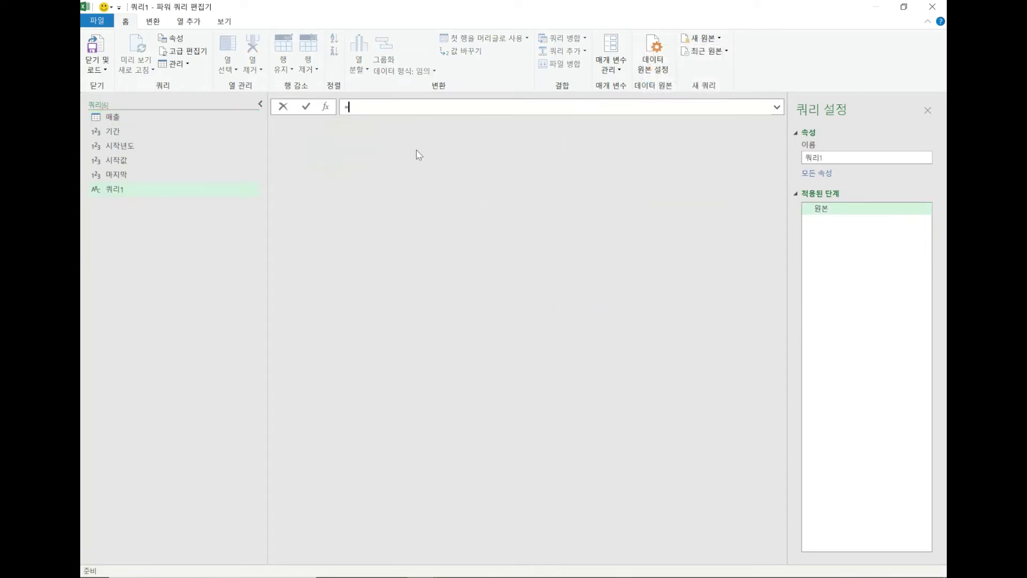
{"action": "type", "text": "Nu"}
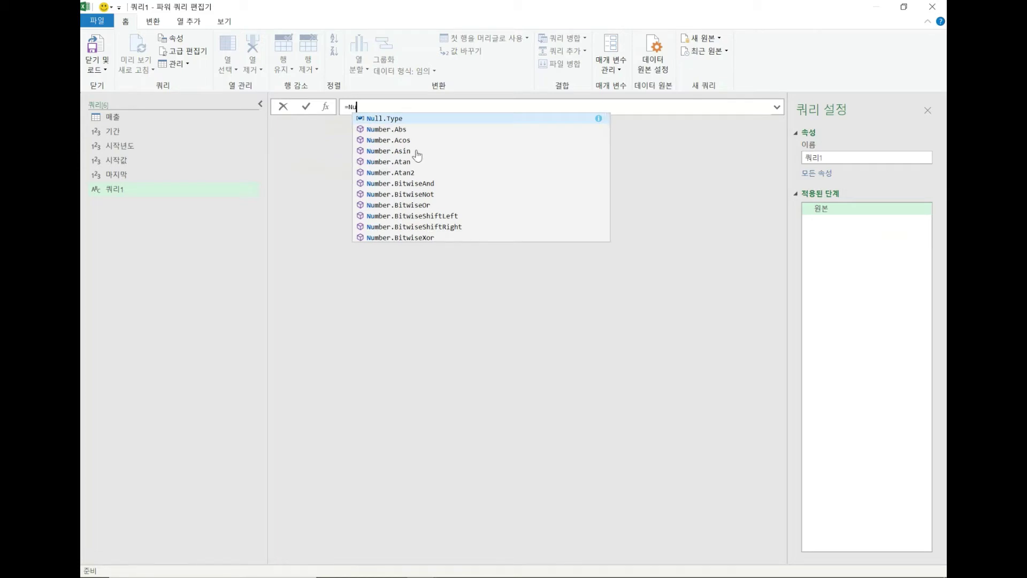
{"action": "type", "text": "b"}
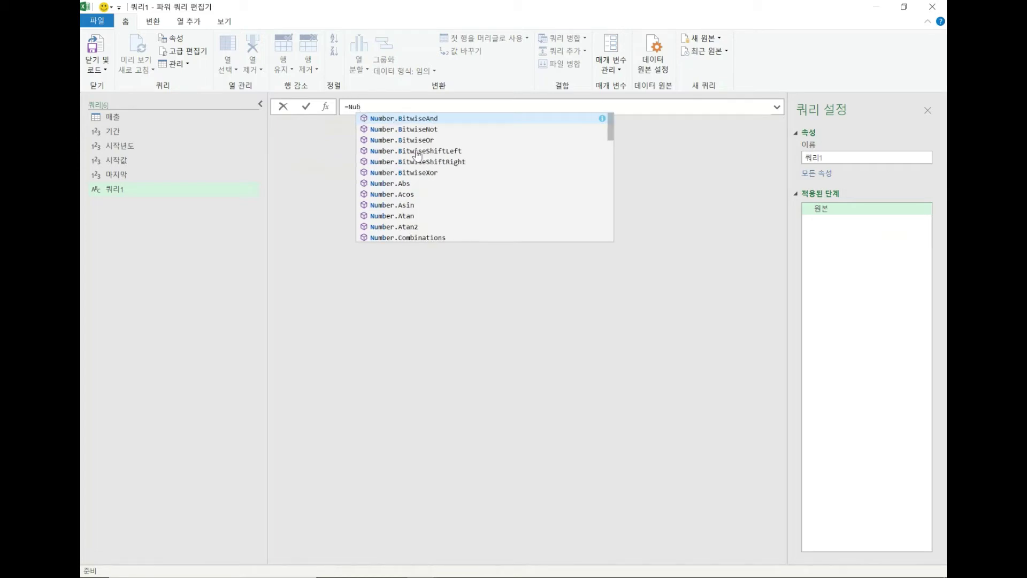
{"action": "key", "text": "BackSpace"}
{"action": "type", "text": "mber.P"}
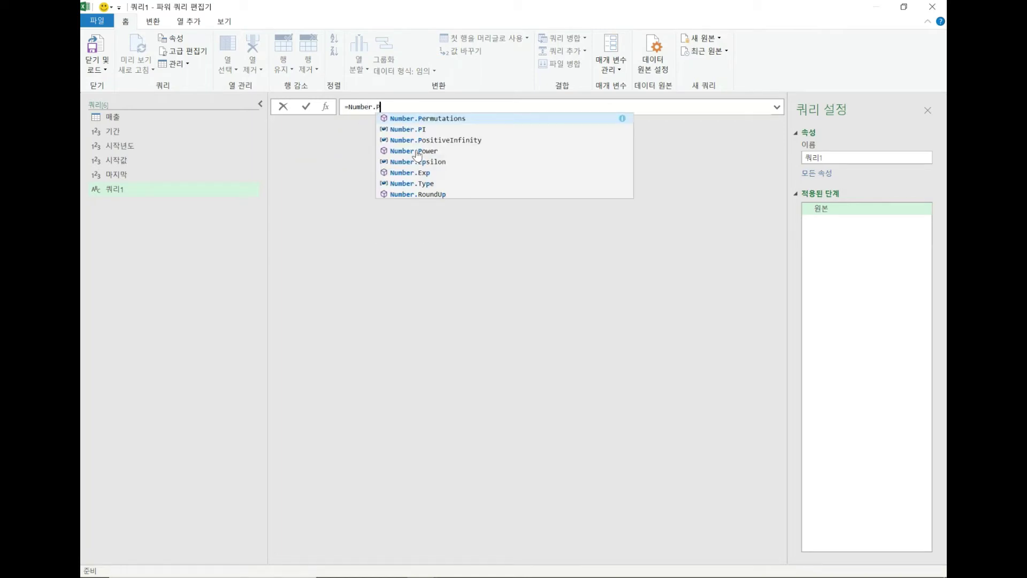
{"action": "type", "text": "o"}
{"action": "key", "text": "Down"}
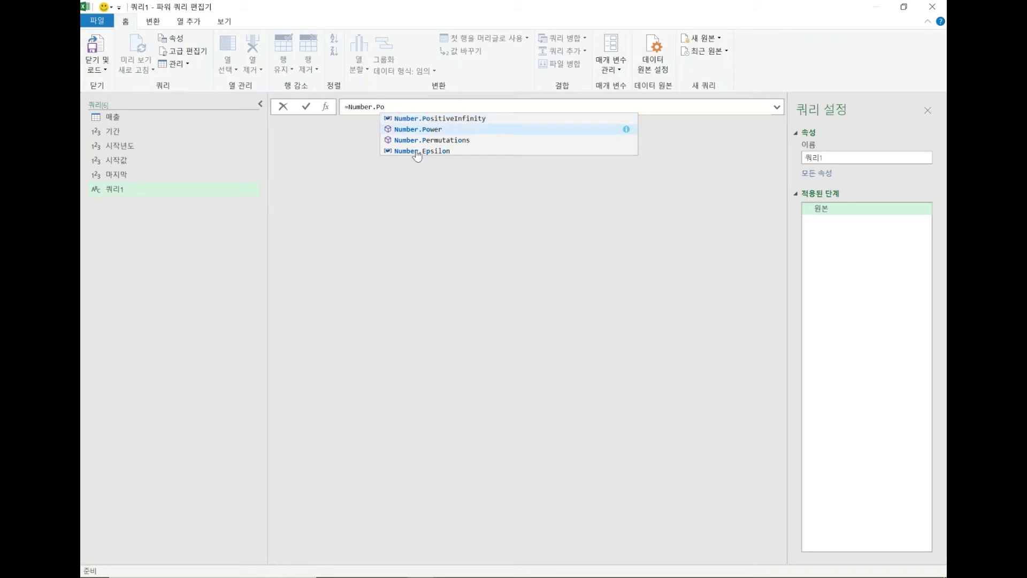
{"action": "key", "text": "Tab"}
{"action": "type", "text": "("}
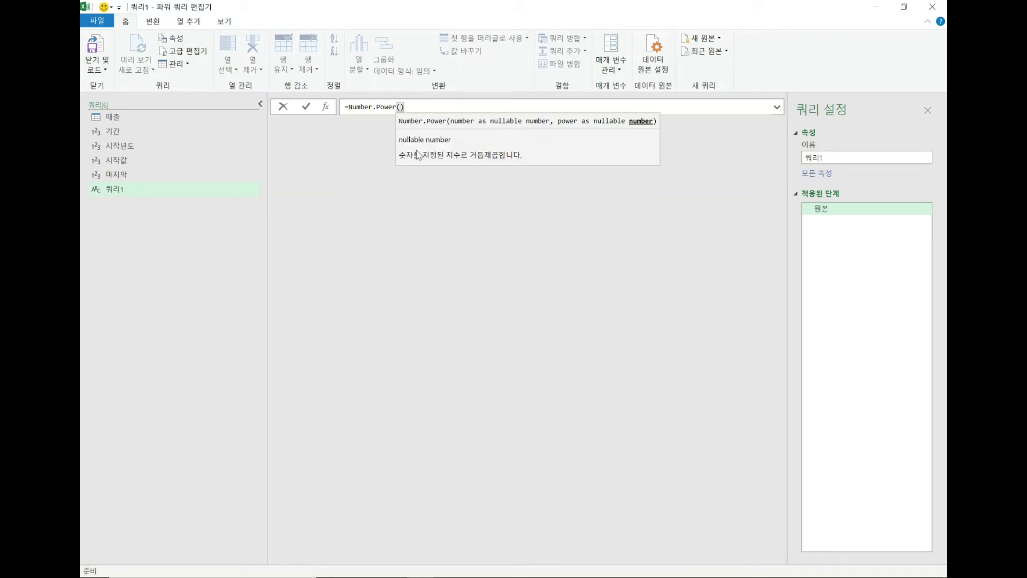
- Enter (마지막/시작값) as the number argument of Number.Power
{"action": "type", "text": "("}
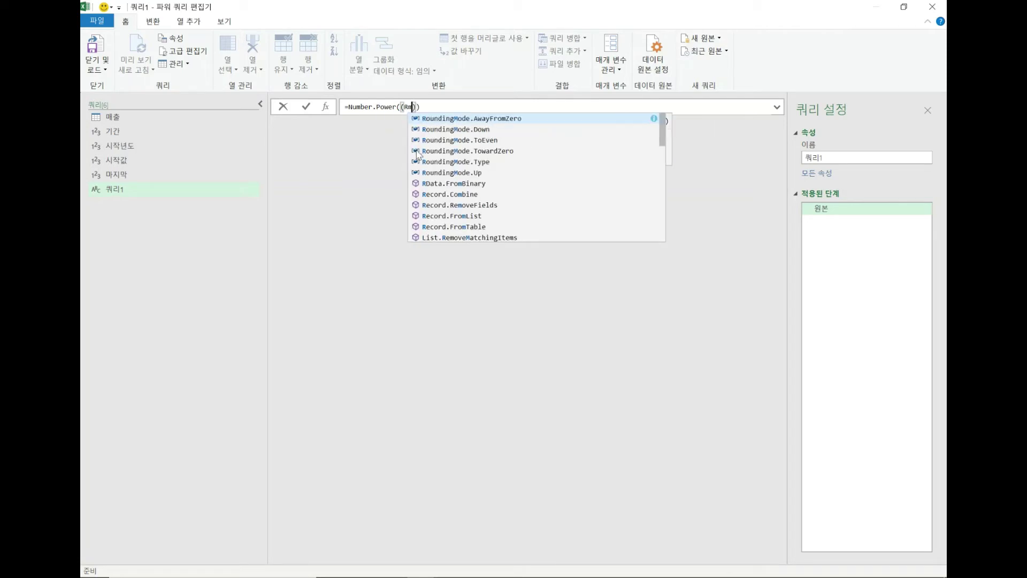
{"action": "type", "text": ")"}
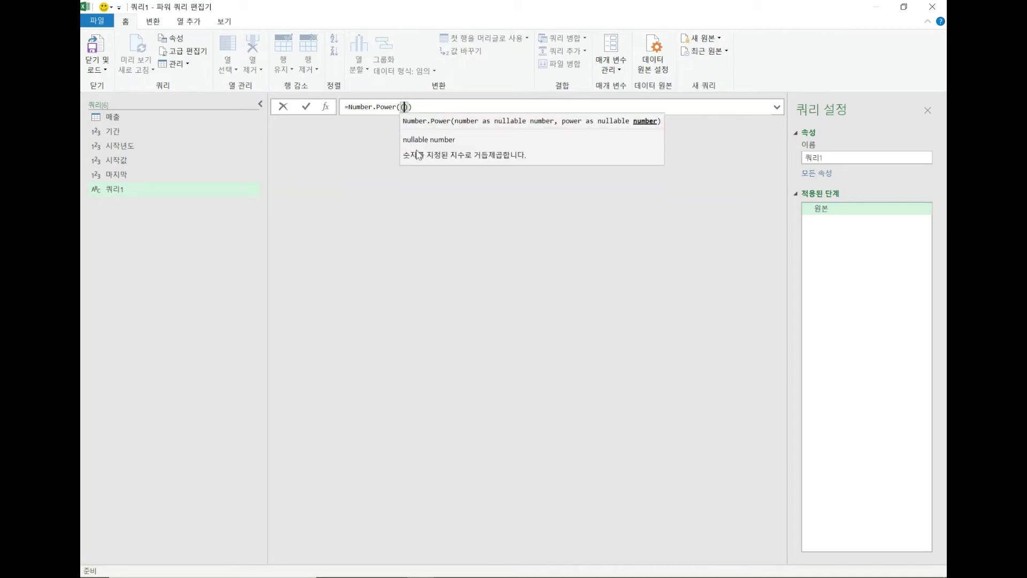
{"action": "type", "text": "마지"}
{"action": "type", "text": "막/시"}
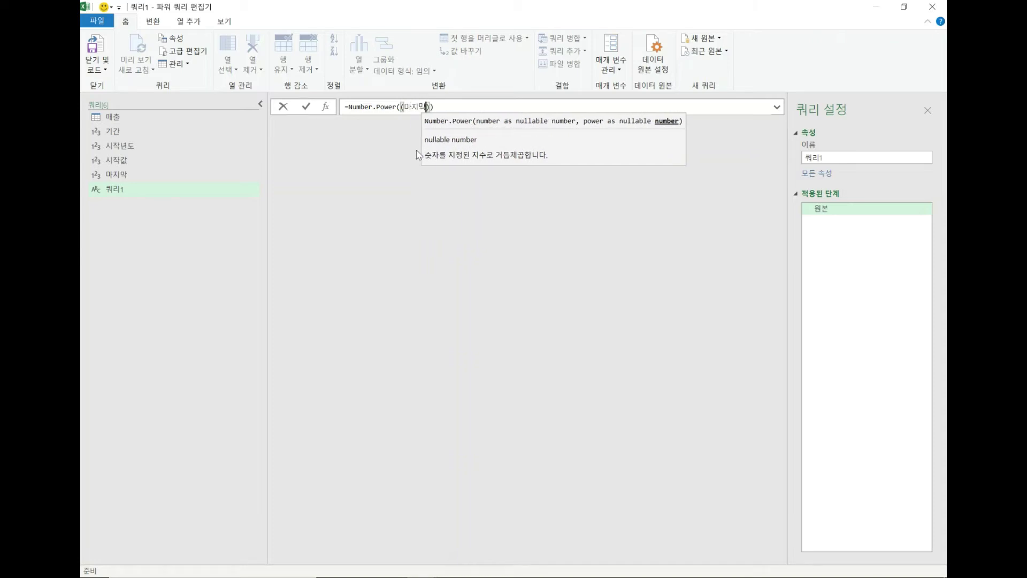
{"action": "type", "text": "작가"}
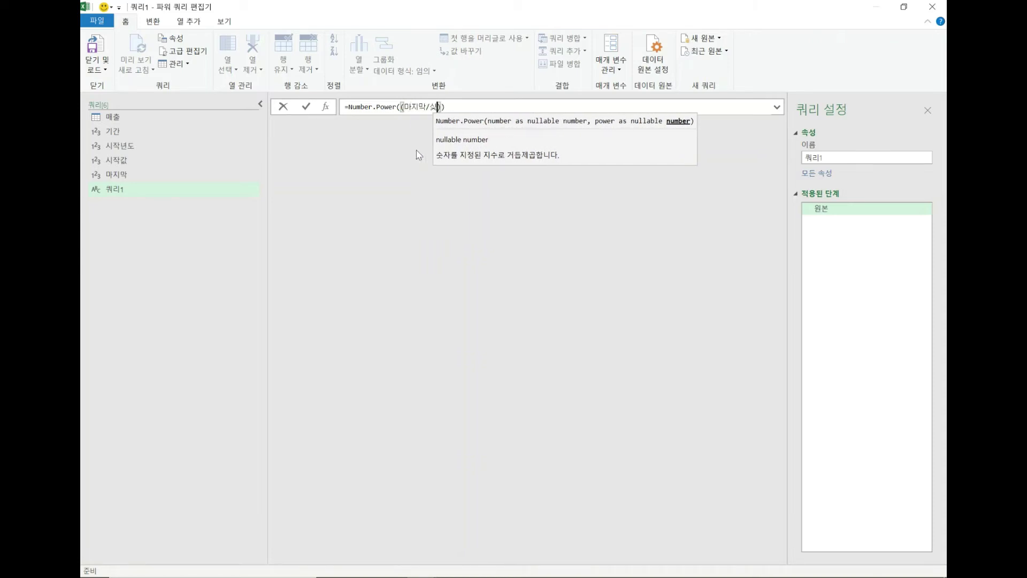
{"action": "type", "text": "값"}
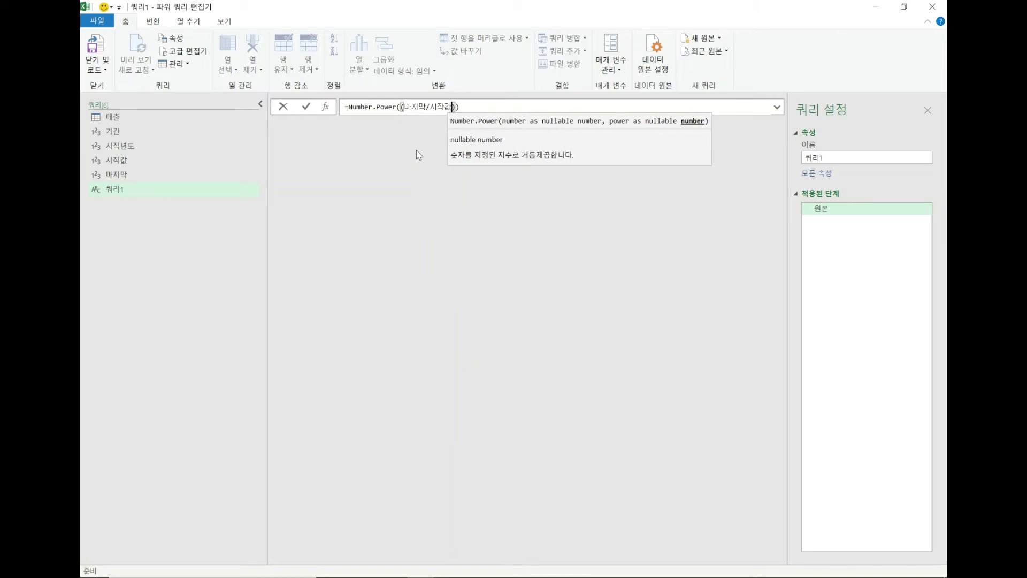
- Add (1/기간) as the power argument, subtract 1 after the function, and commit the growth rate formula
{"action": "type", "text": ",("}
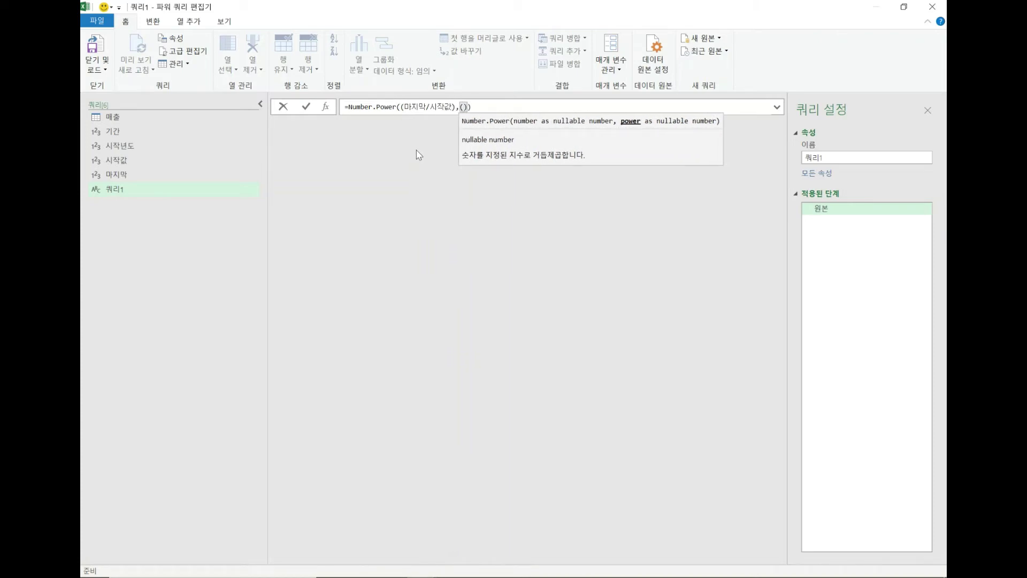
{"action": "type", "text": "1"}
{"action": "type", "text": "/기가"}
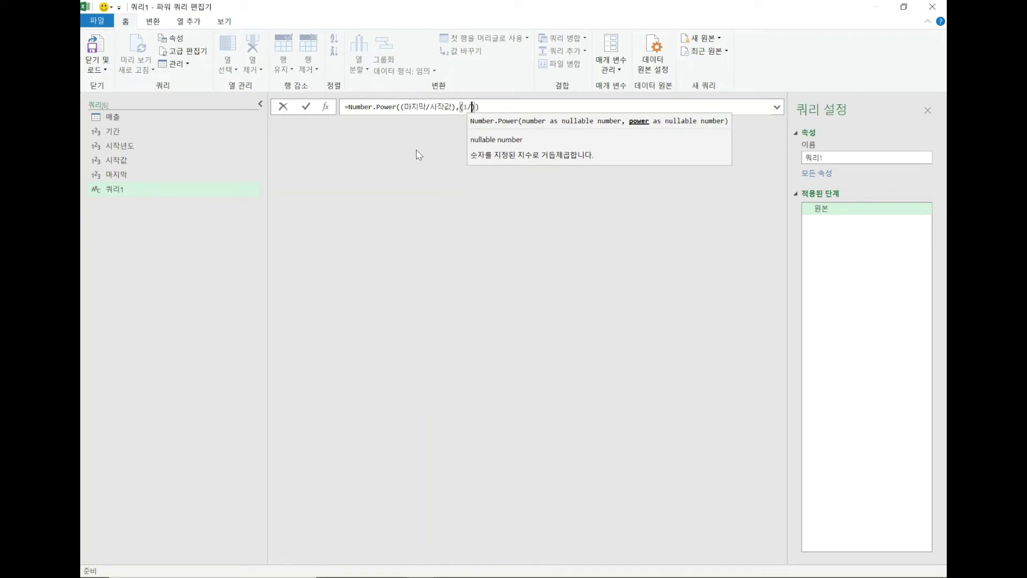
{"action": "type", "text": "ㄴ"}
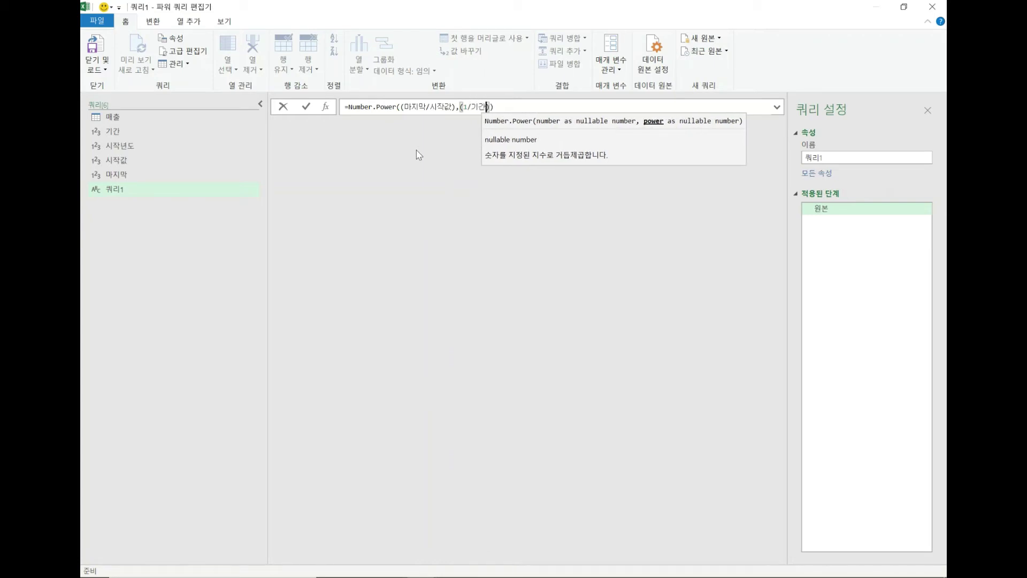
{"action": "key", "text": "Right"}
{"action": "key", "text": "Right"}
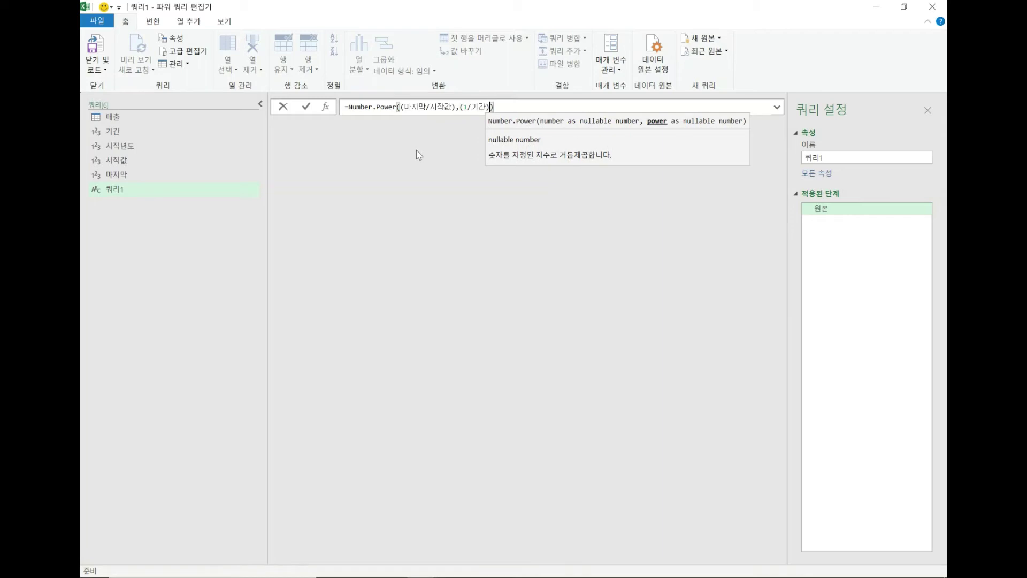
{"action": "type", "text": "-1"}
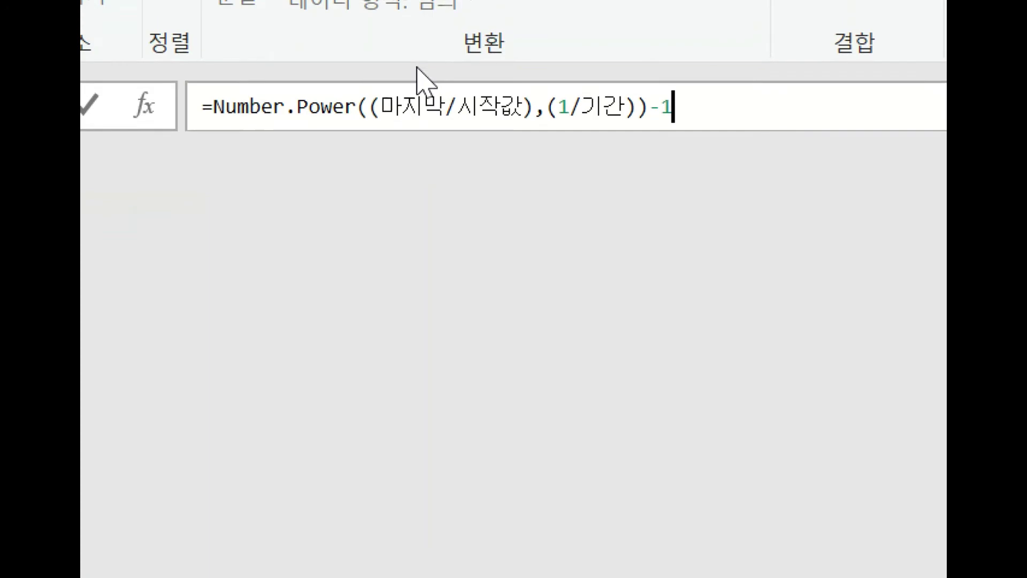
{"action": "mouse_move", "coordinate": [616, 124]}
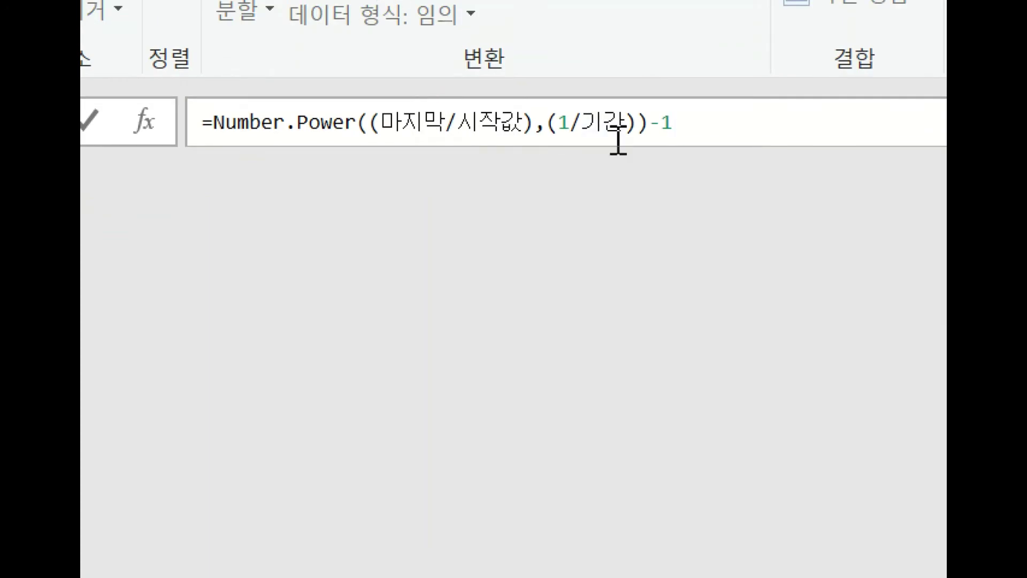
{"action": "key", "text": "Return"}
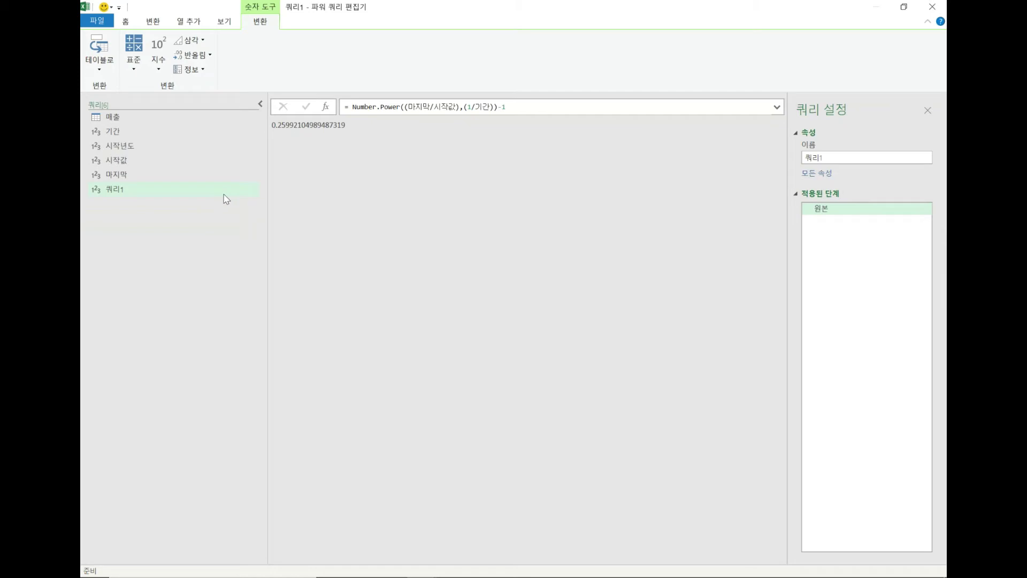
- Duplicate the 매출 query and delete the 유지된 첫 번째 행 step from the copy, checking it against 시작년도
{"action": "left_click", "coordinate": [207, 122]}
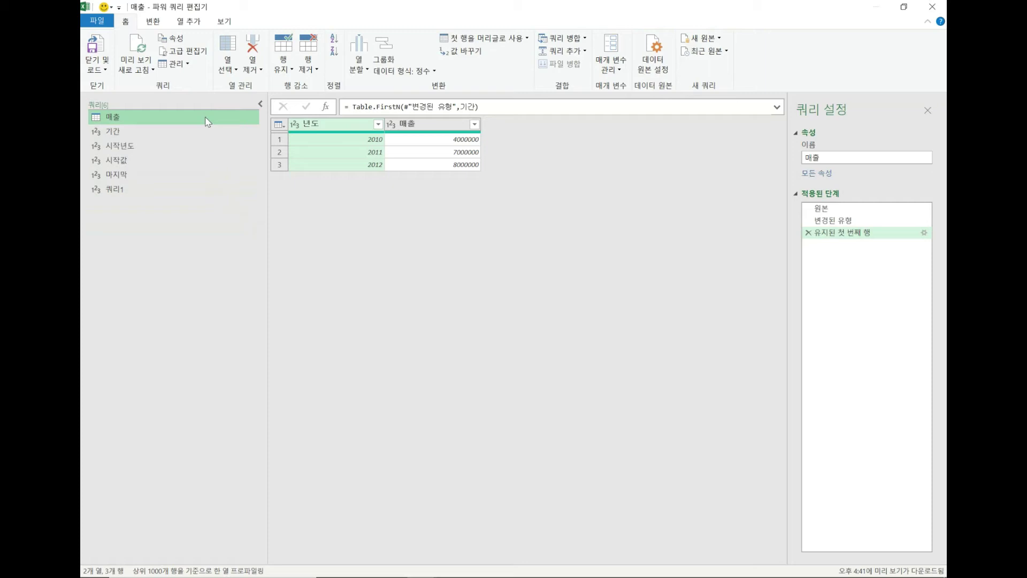
{"action": "right_click", "coordinate": [207, 122]}
{"action": "key", "text": "Escape"}
{"action": "key", "text": "ctrl+v"}
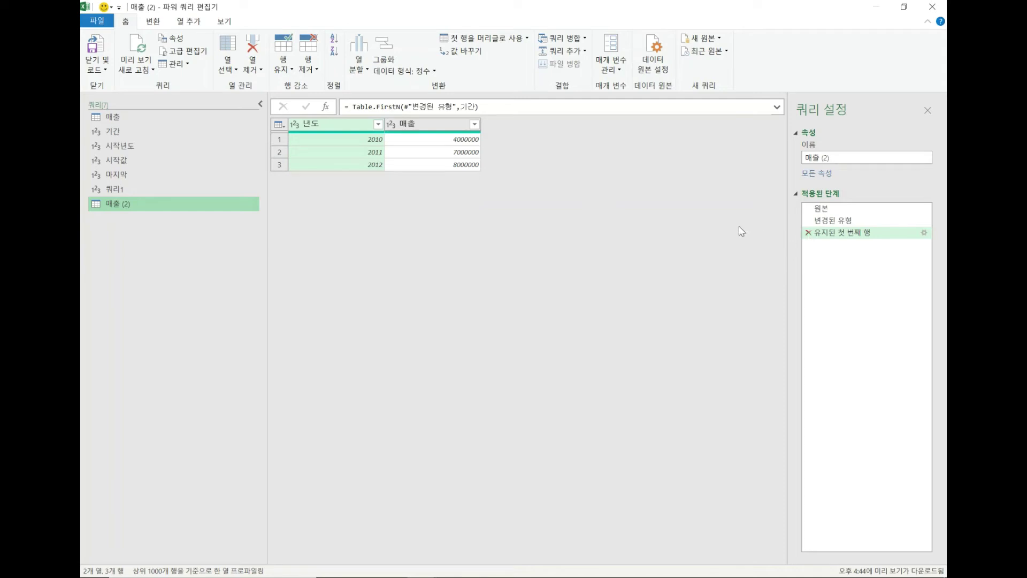
{"action": "left_click", "coordinate": [808, 233]}
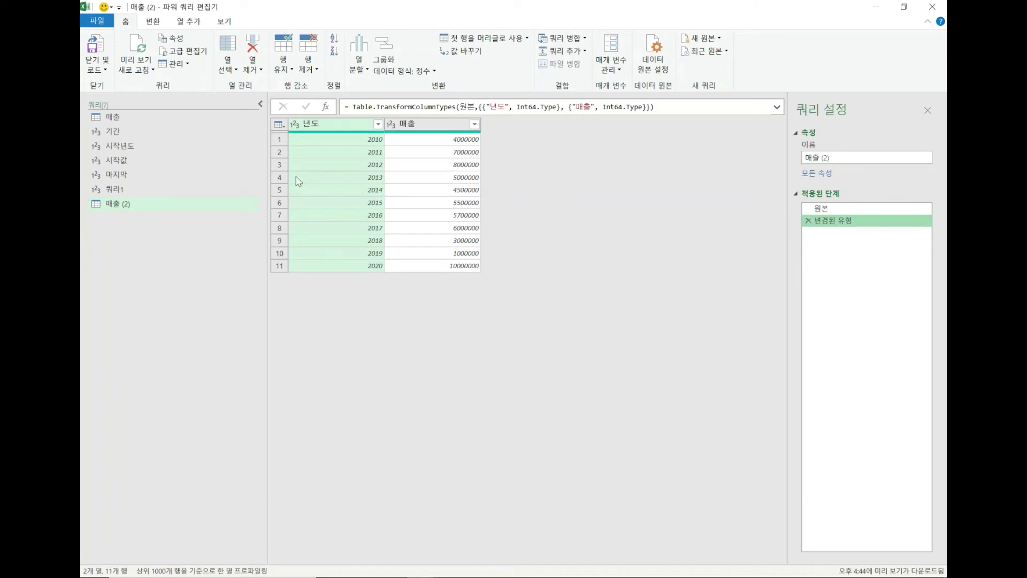
{"action": "left_click", "coordinate": [170, 146]}
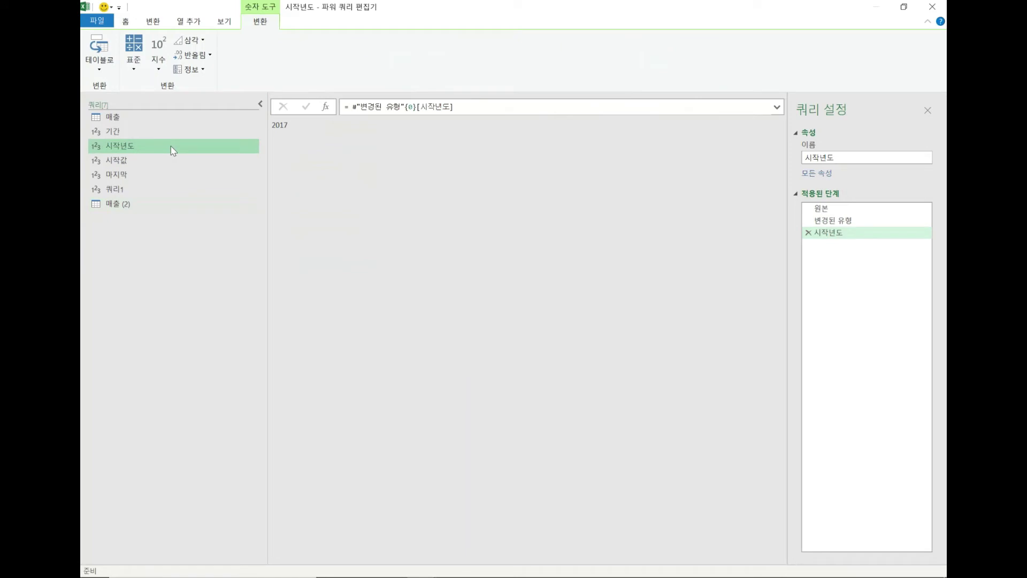
{"action": "left_click", "coordinate": [158, 204]}
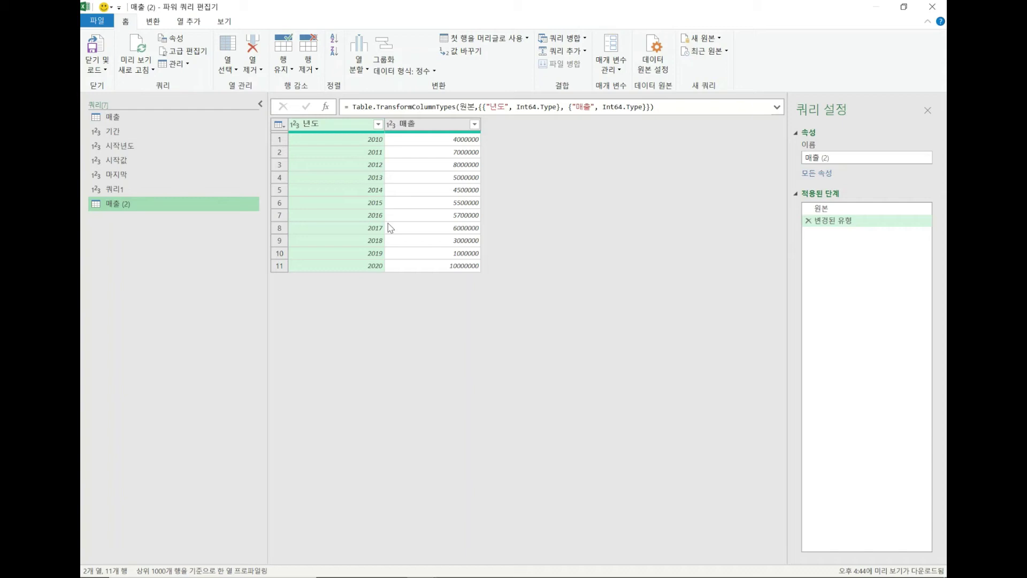
- Add an index column starting from 1 to the 매출 (2) query
{"action": "left_click", "coordinate": [186, 23]}
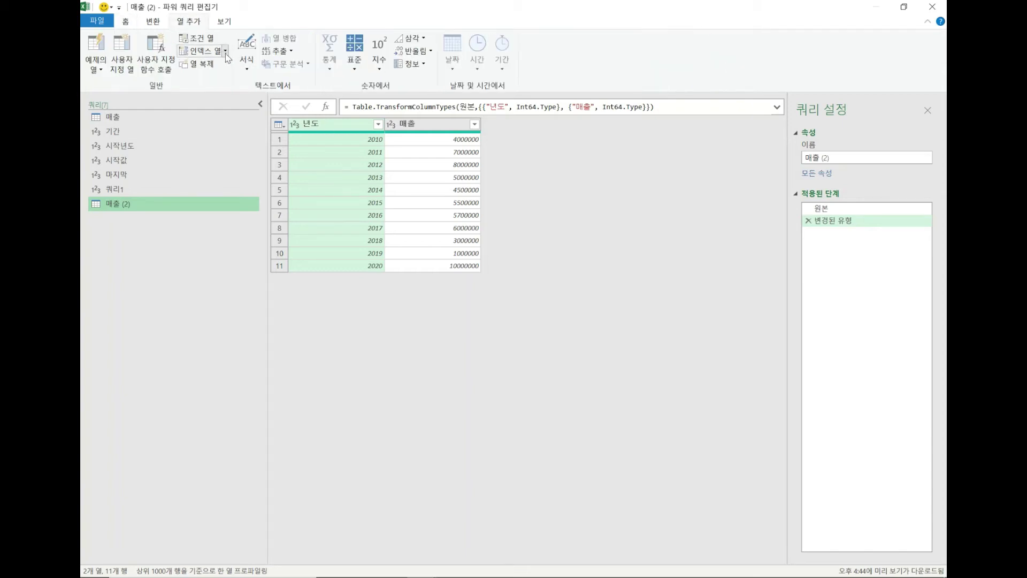
{"action": "left_click", "coordinate": [225, 51]}
{"action": "left_click", "coordinate": [192, 76]}
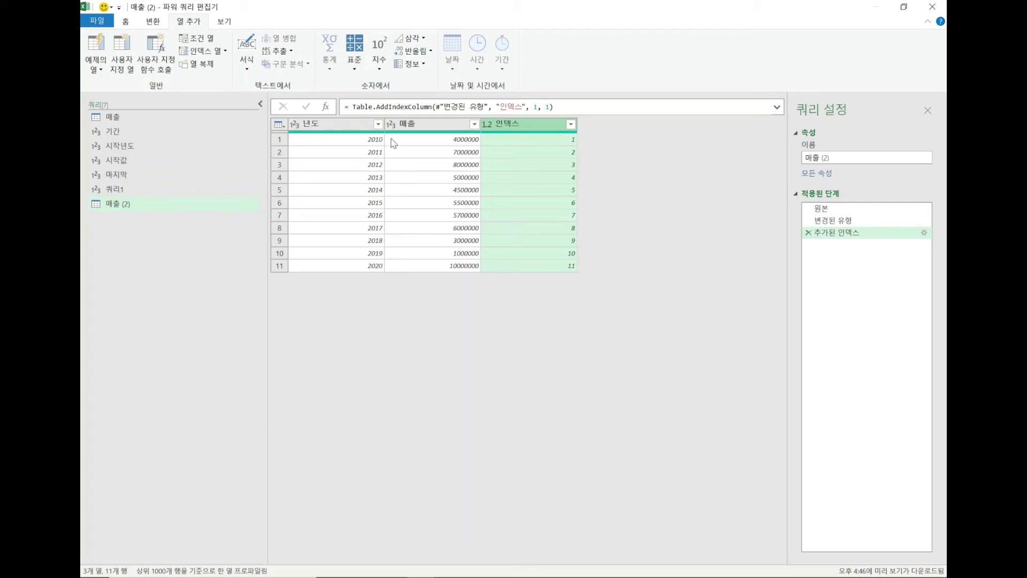
- Filter the 년도 column to keep only rows with a value greater than 2017
{"action": "left_click", "coordinate": [378, 124]}
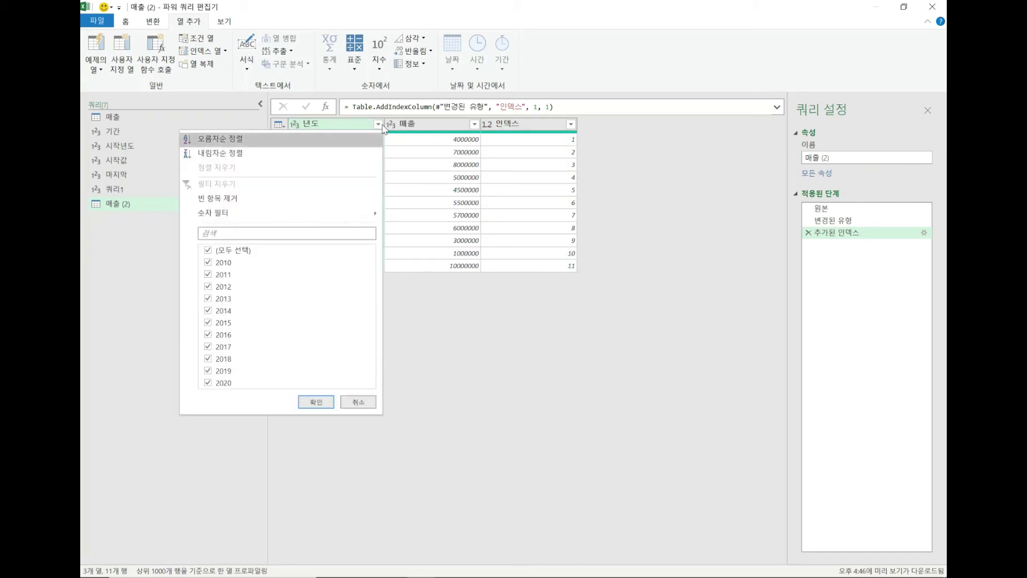
{"action": "mouse_move", "coordinate": [372, 214]}
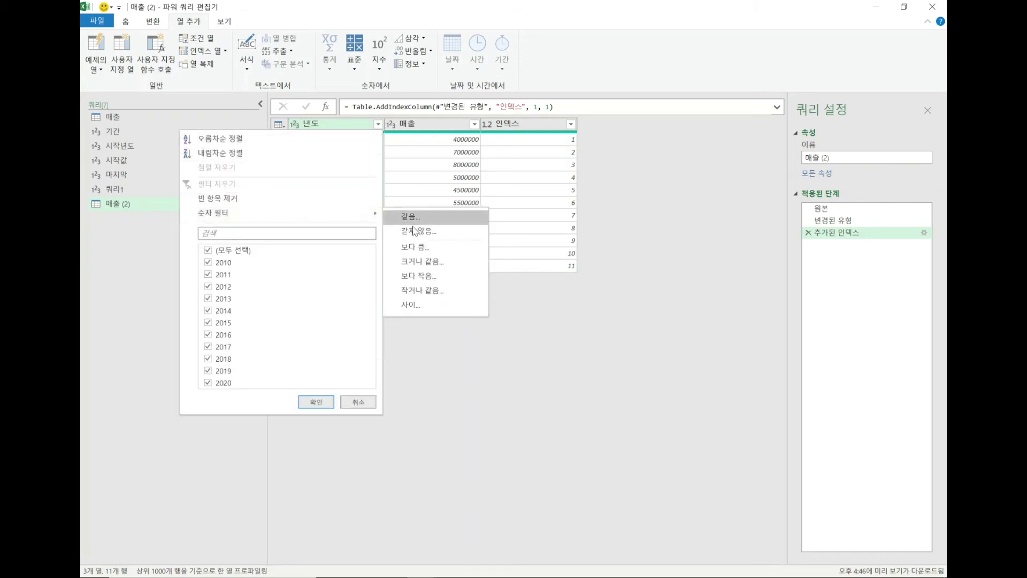
{"action": "left_click", "coordinate": [443, 249]}
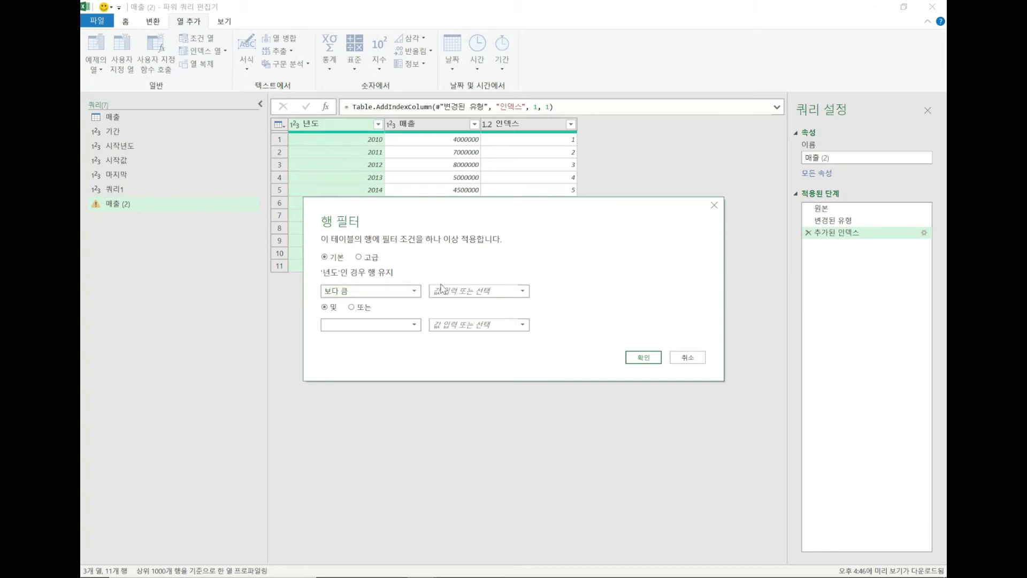
{"action": "left_click", "coordinate": [441, 293]}
{"action": "left_click", "coordinate": [644, 359]}
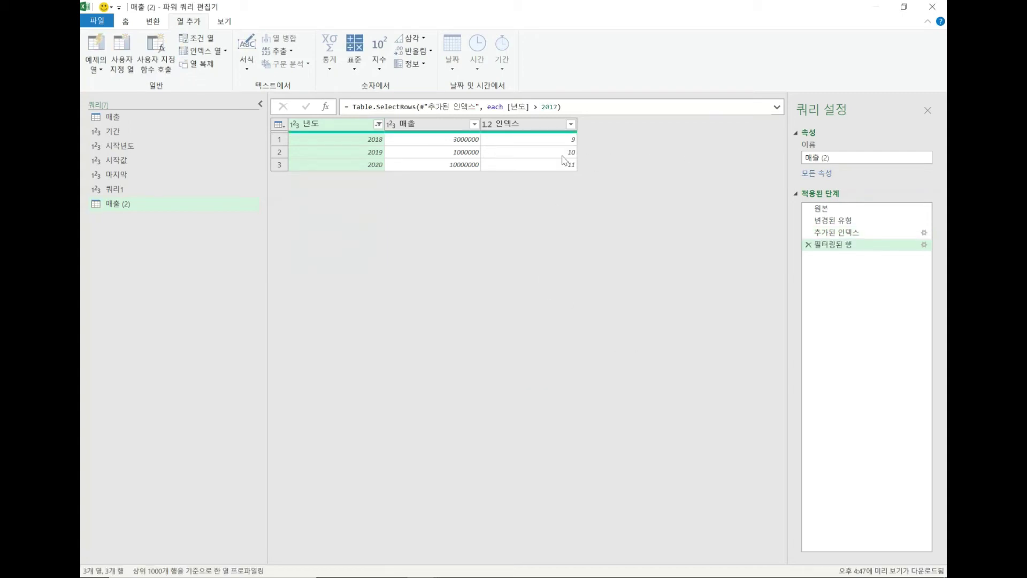
- Change the comparison in the row filter formula to >= so that it reads [년도] >= 2017
{"action": "left_click", "coordinate": [539, 107]}
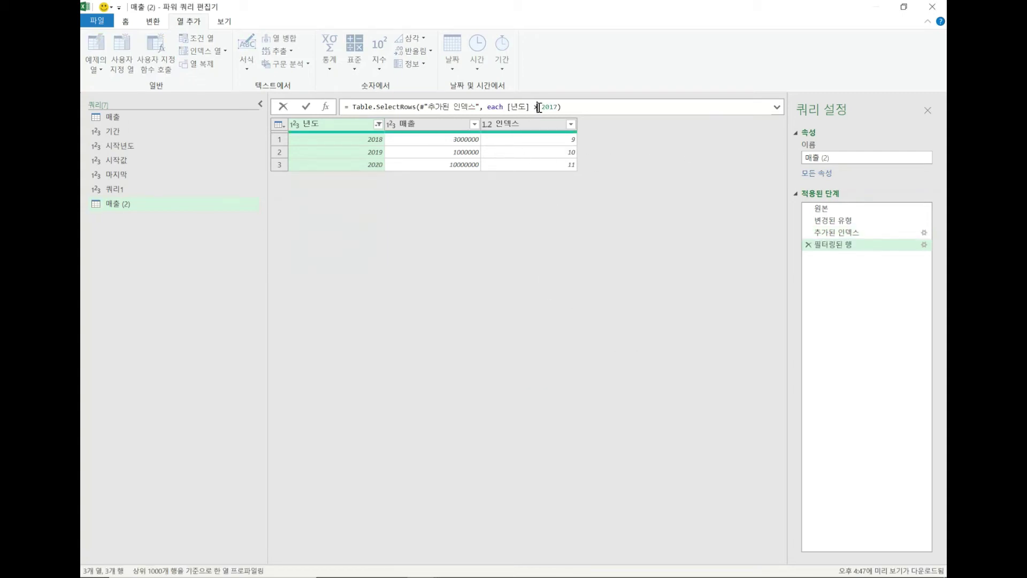
{"action": "type", "text": "="}
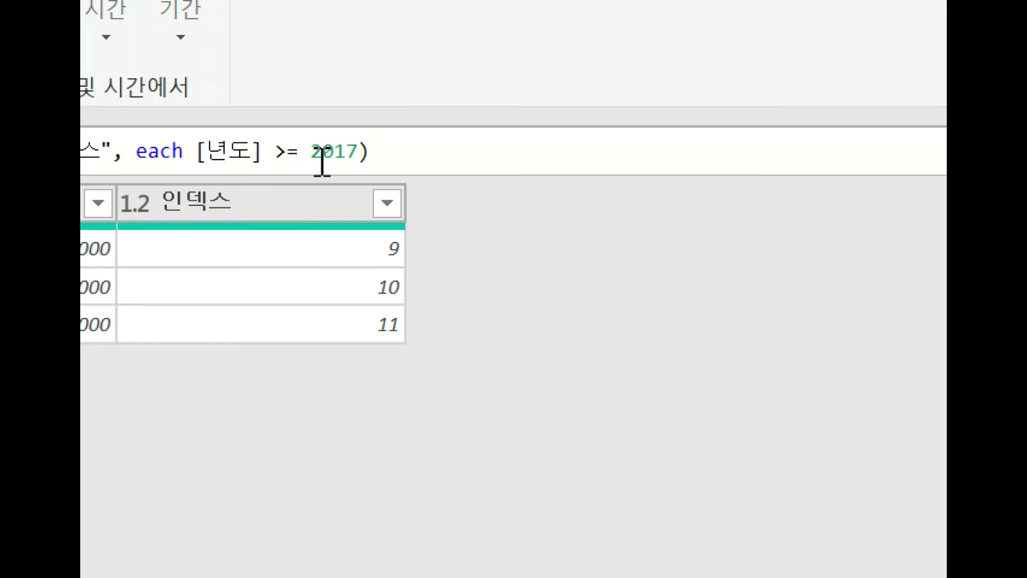
{"action": "left_click", "coordinate": [321, 160]}
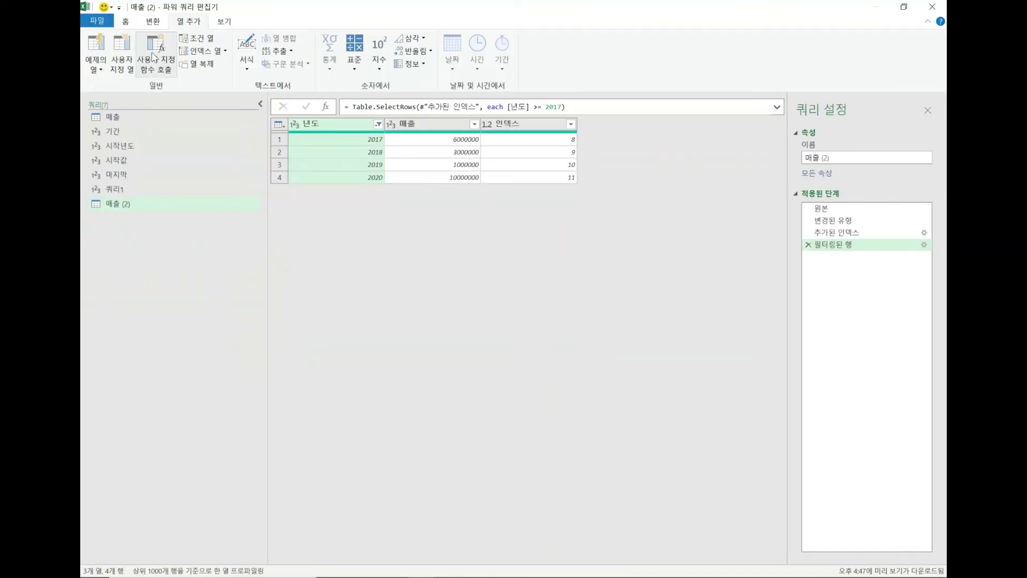
{"action": "left_click", "coordinate": [136, 54]}
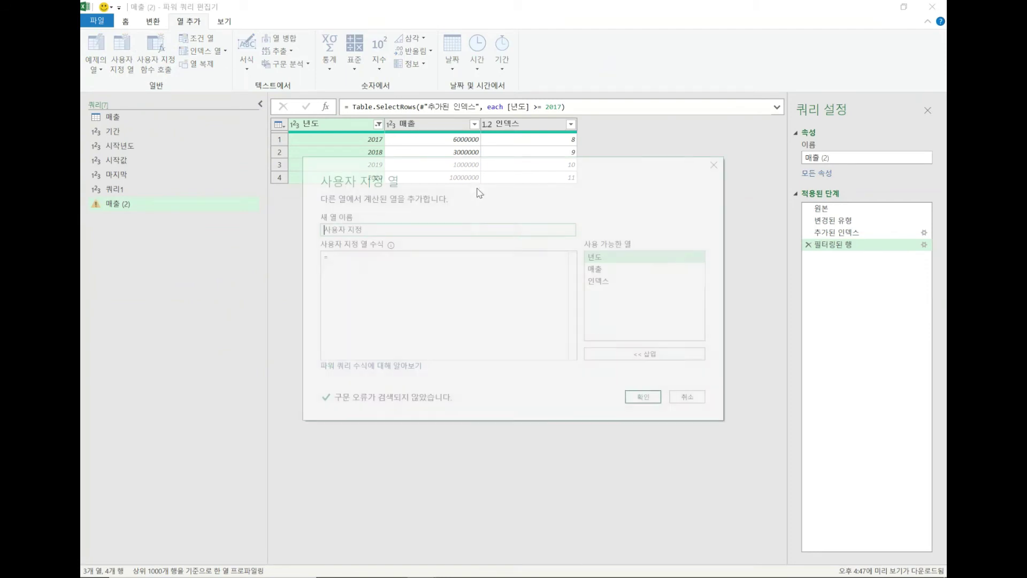
{"action": "left_click_drag", "start_coordinate": [381, 229], "coordinate": [288, 230]}
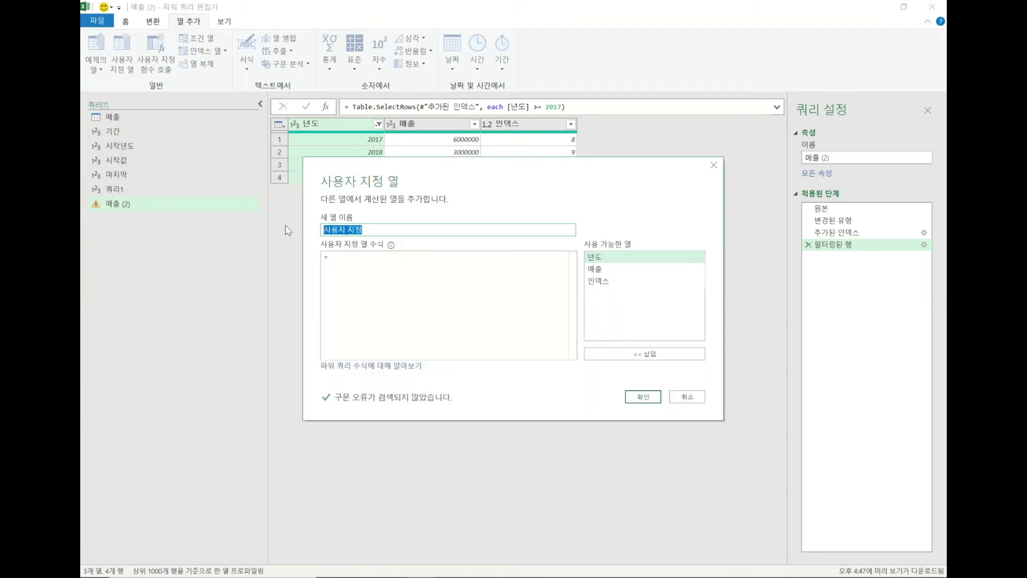
{"action": "type", "text": "예상매추"}
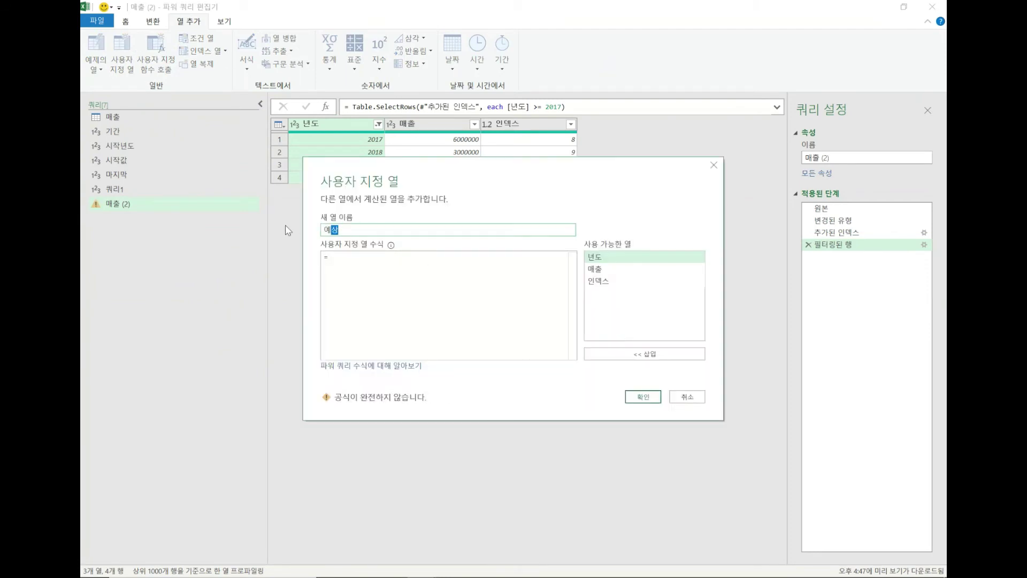
{"action": "left_click", "coordinate": [354, 266]}
{"action": "type", "text": "시작가"}
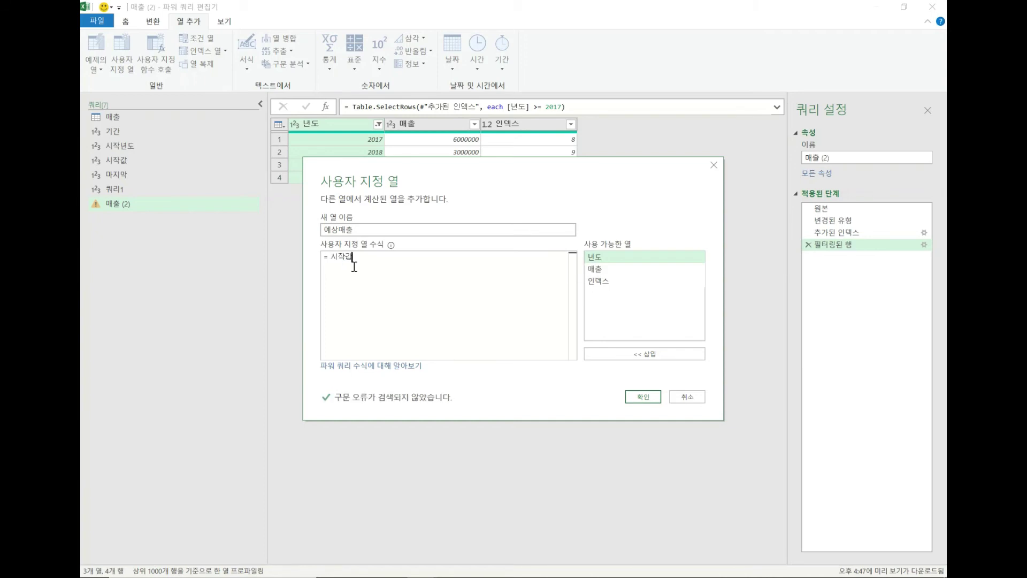
{"action": "type", "text": "*(ㅜ"}
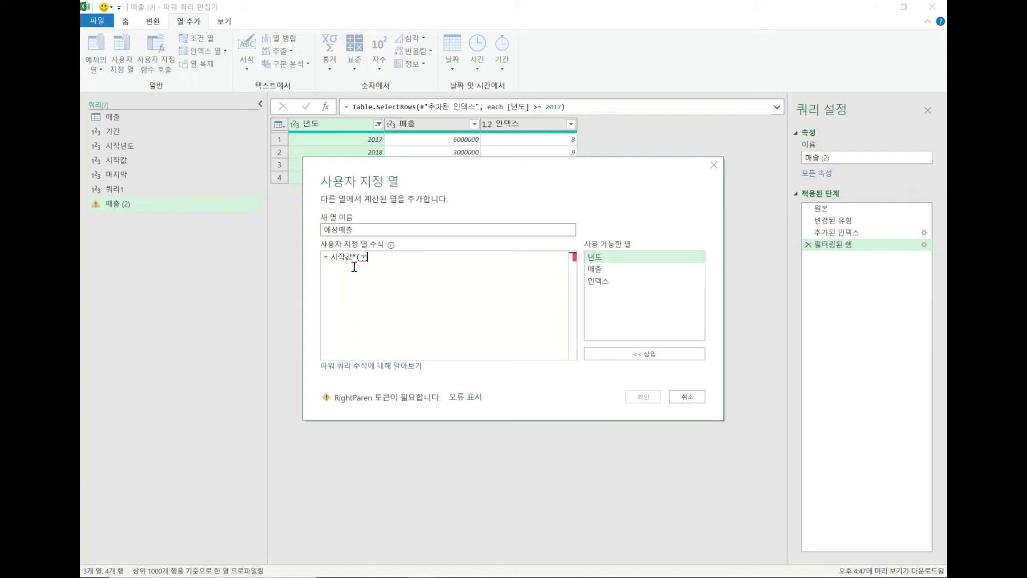
{"action": "type", "text": ")"}
{"action": "key", "text": "Left"}
{"action": "type", "text": "N"}
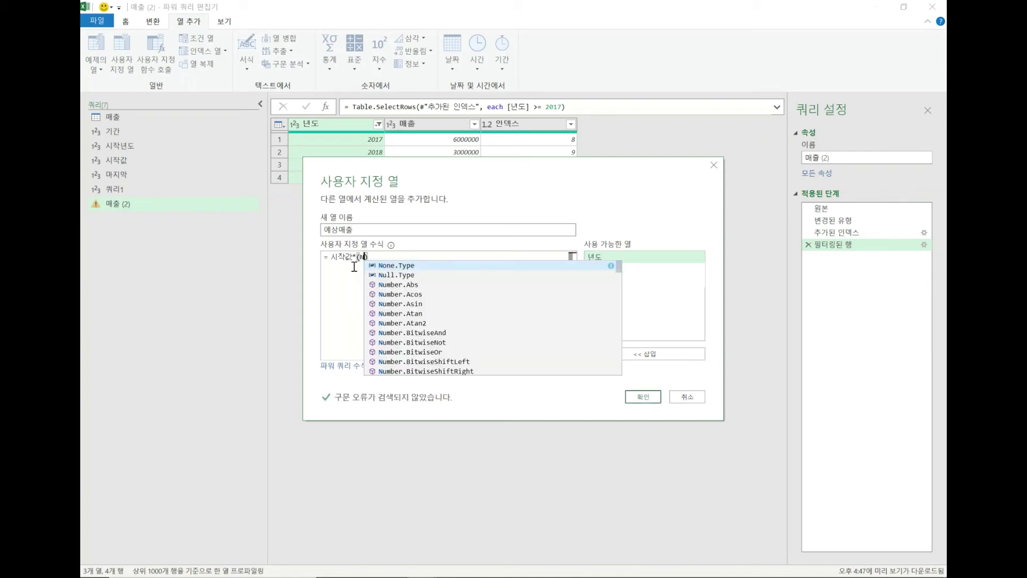
{"action": "type", "text": "um"}
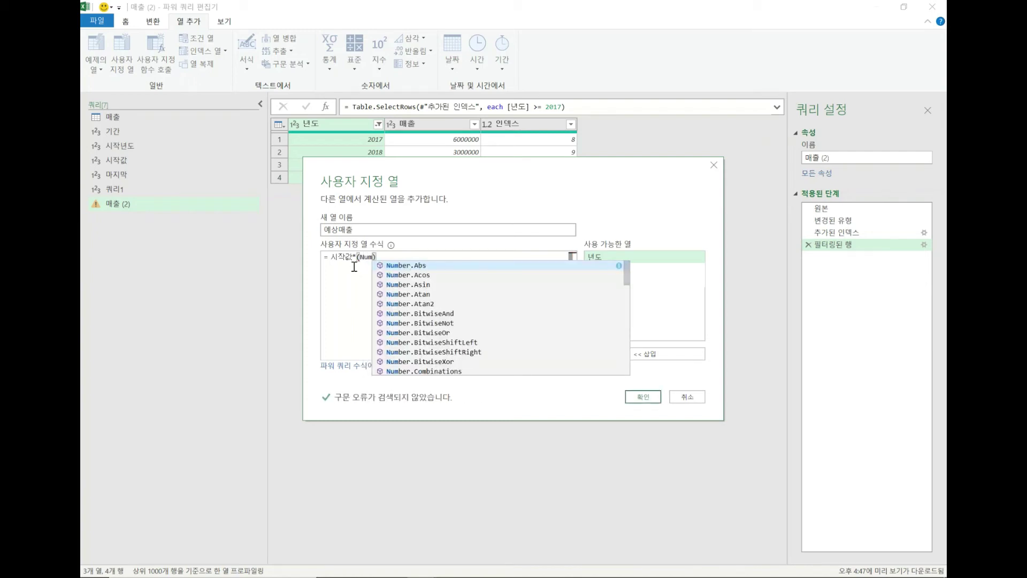
{"action": "type", "text": "ber.Po"}
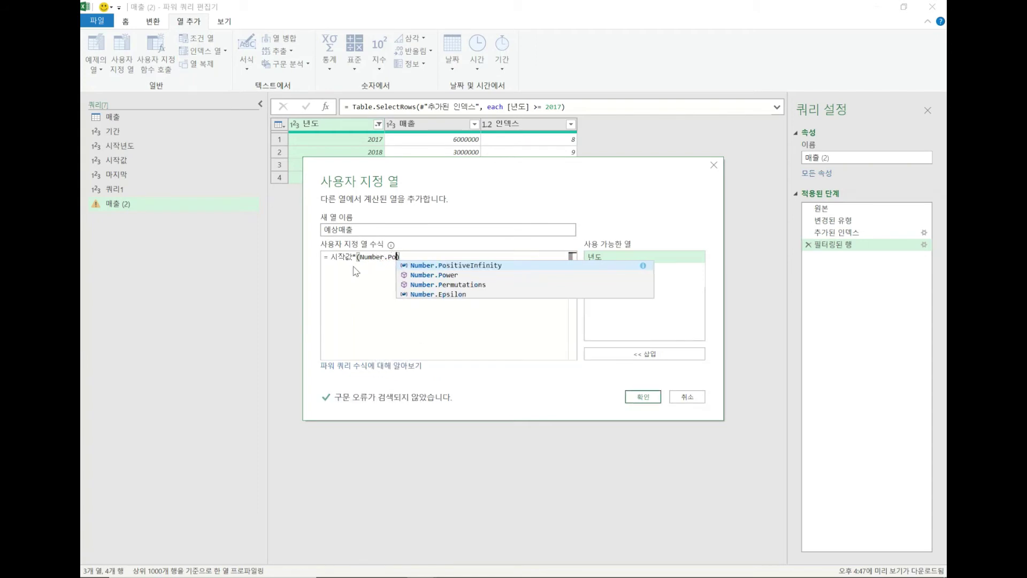
{"action": "type", "text": "wer"}
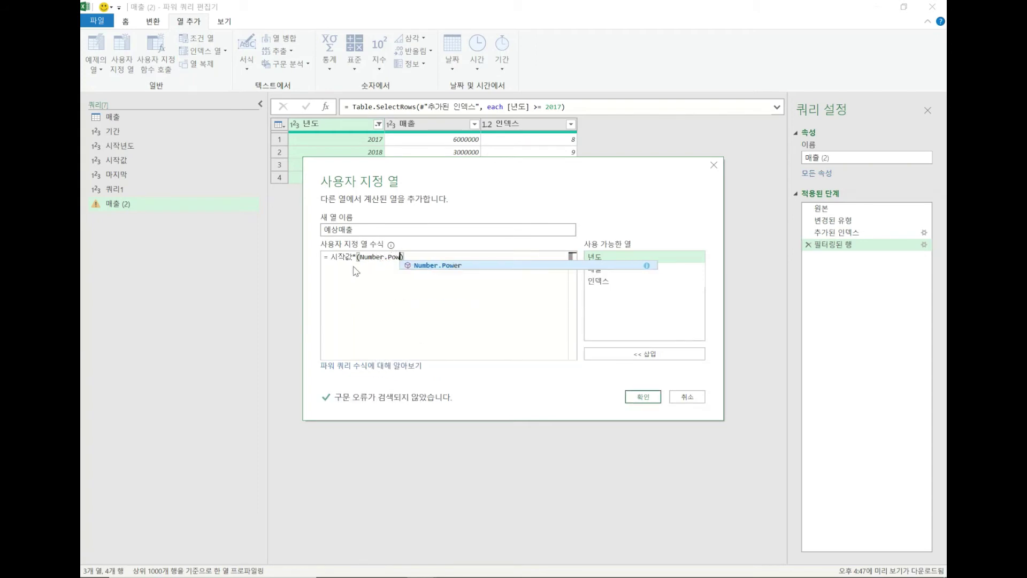
{"action": "type", "text": "("}
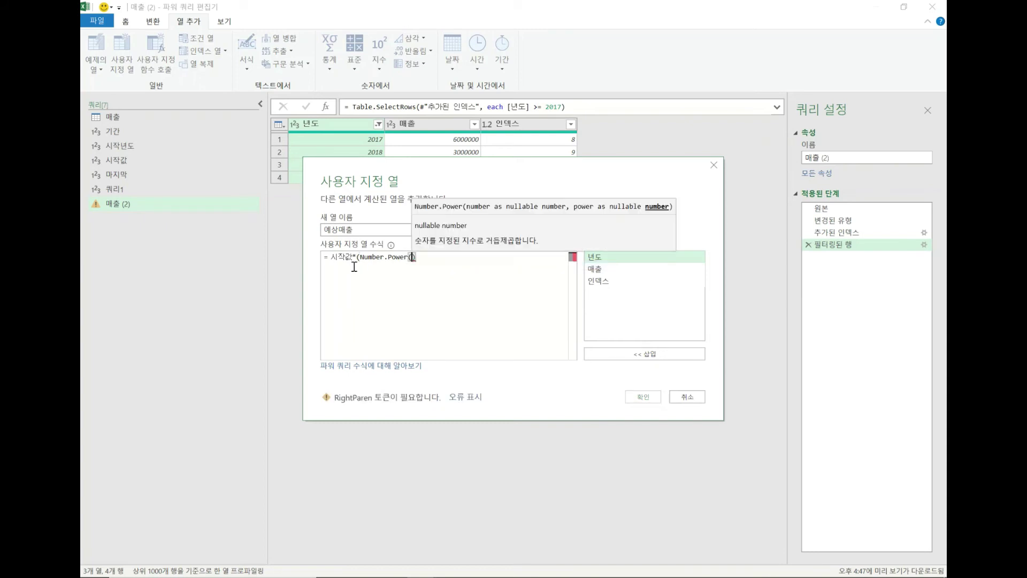
{"action": "type", "text": "1"}
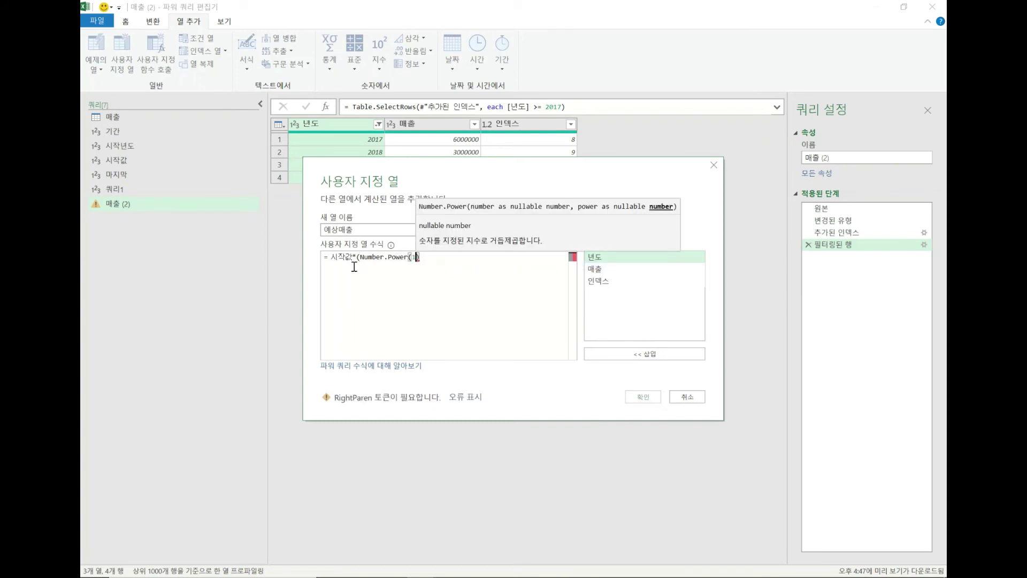
{"action": "type", "text": "+"}
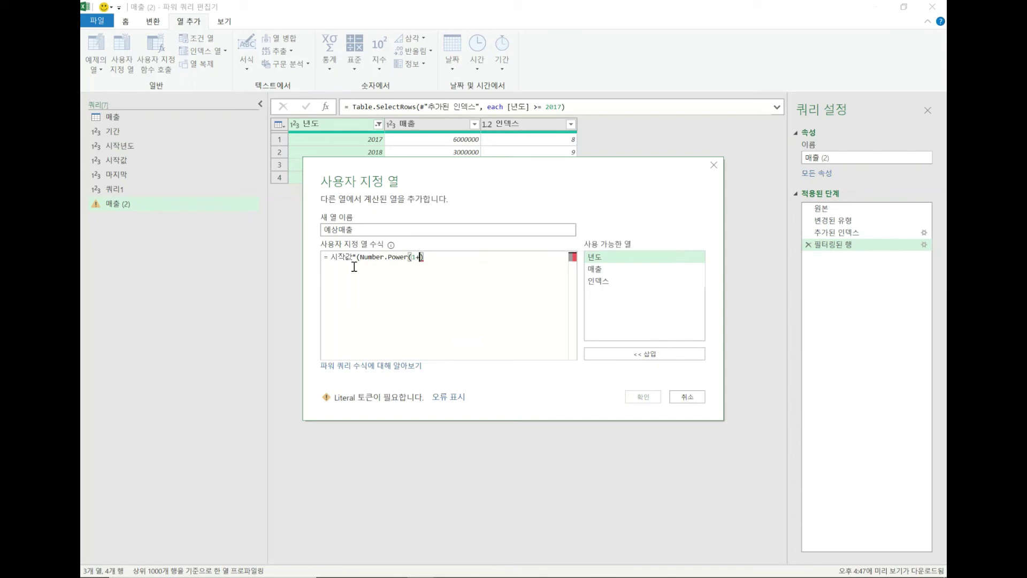
{"action": "left_click", "coordinate": [678, 397]}
{"action": "left_click", "coordinate": [576, 313]}
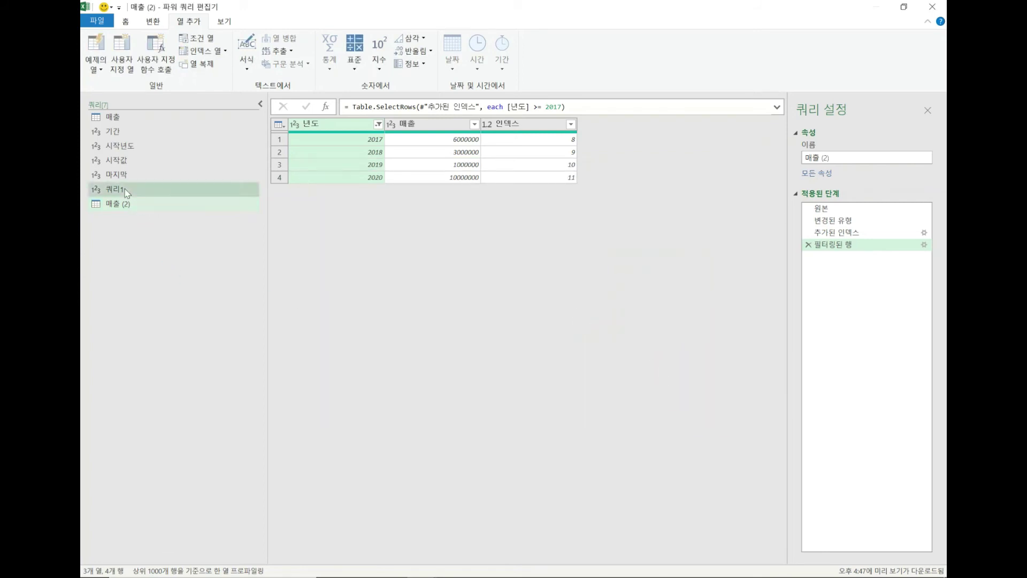
- Rename the 쿼리1 query as CAGR
{"action": "left_click", "coordinate": [127, 191]}
{"action": "double_click", "coordinate": [127, 192]}
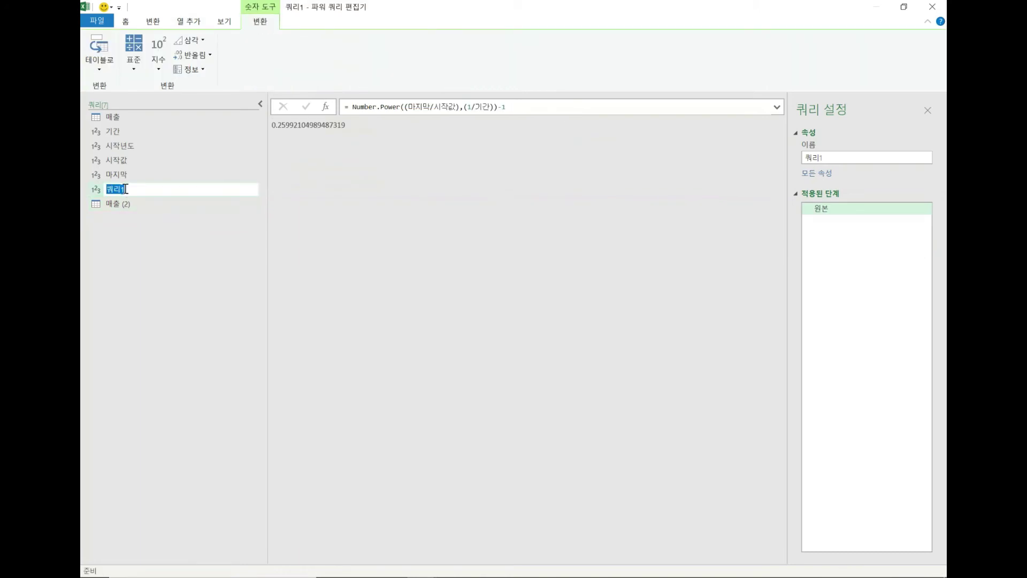
{"action": "type", "text": "ㅊㅁ"}
{"action": "key", "text": "BackSpace"}
{"action": "key", "text": "BackSpace"}
{"action": "key", "text": "Return"}
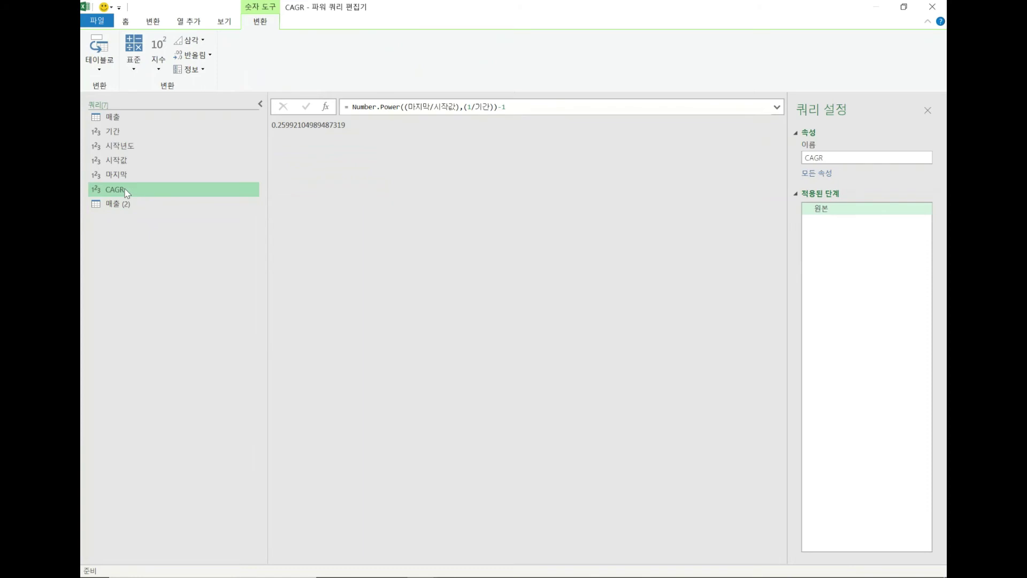
- Rename the 매출 (2) query as 예상매출
{"action": "double_click", "coordinate": [133, 204]}
{"action": "left_click", "coordinate": [161, 209]}
{"action": "left_click", "coordinate": [137, 212]}
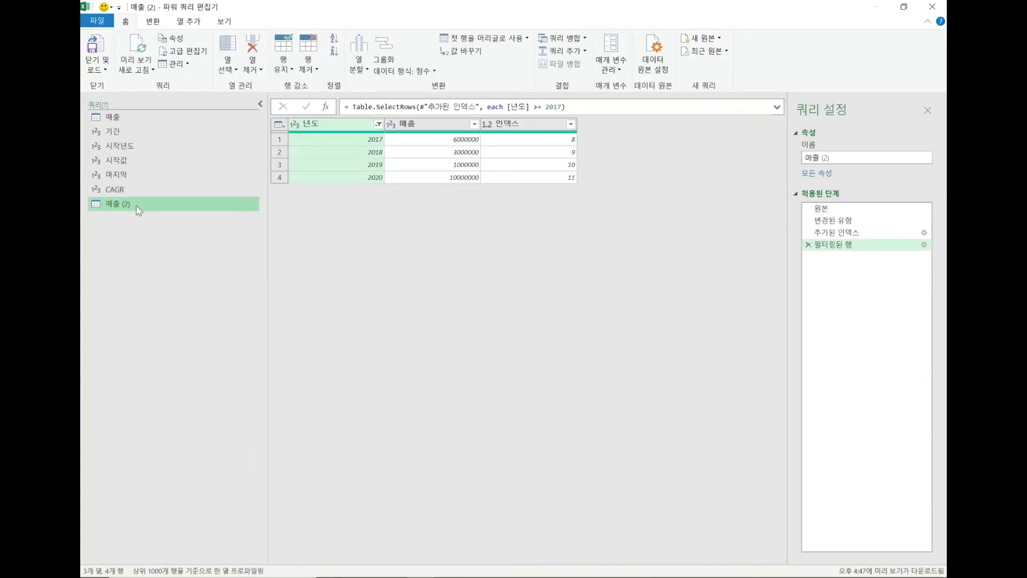
{"action": "double_click", "coordinate": [137, 205]}
{"action": "type", "text": "dP"}
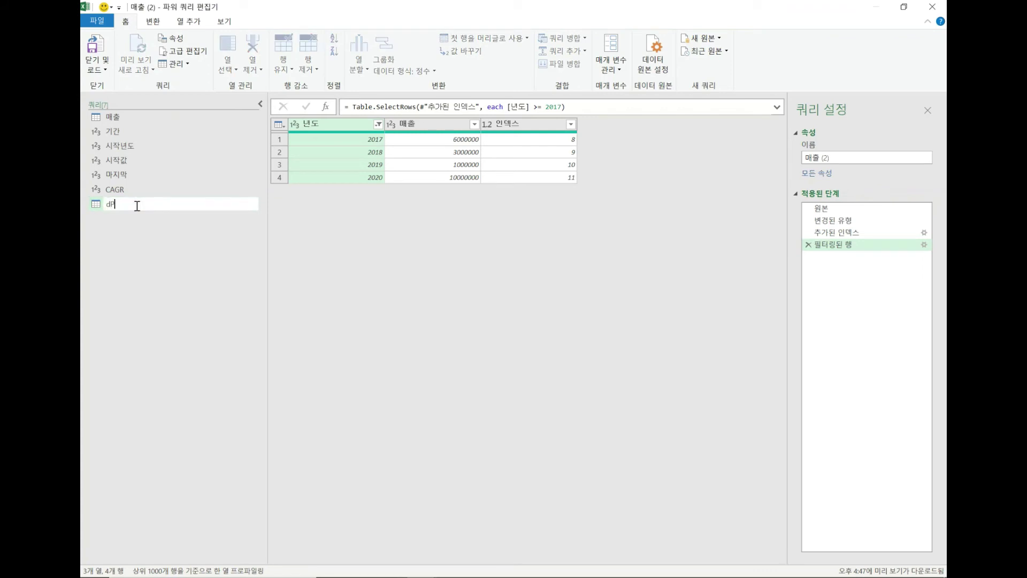
{"action": "type", "text": "상매출"}
{"action": "key", "text": "Return"}
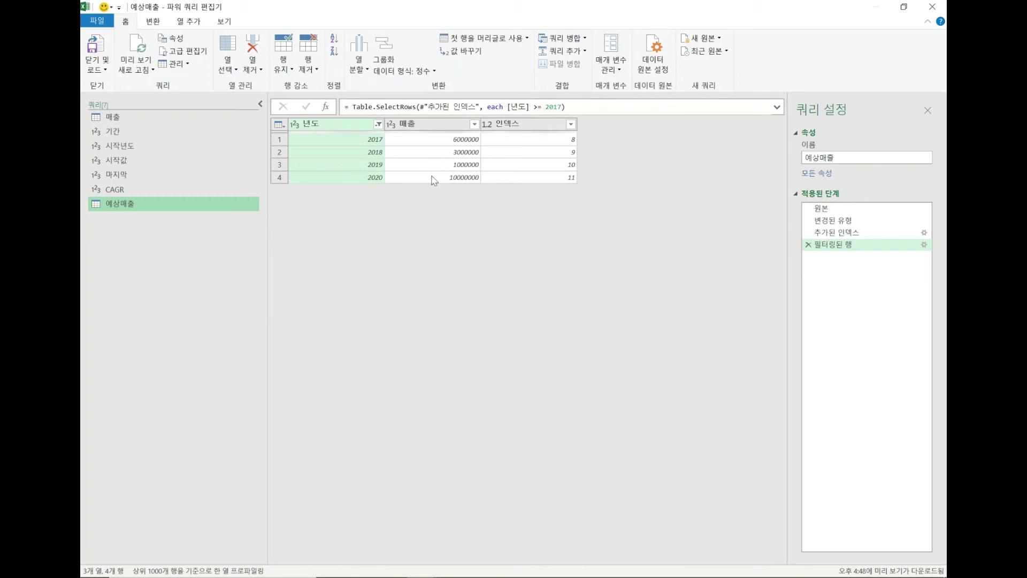
- Start a custom column in the 예상매출 query and name it 예상매출
{"action": "left_click", "coordinate": [188, 21]}
{"action": "left_click", "coordinate": [155, 51]}
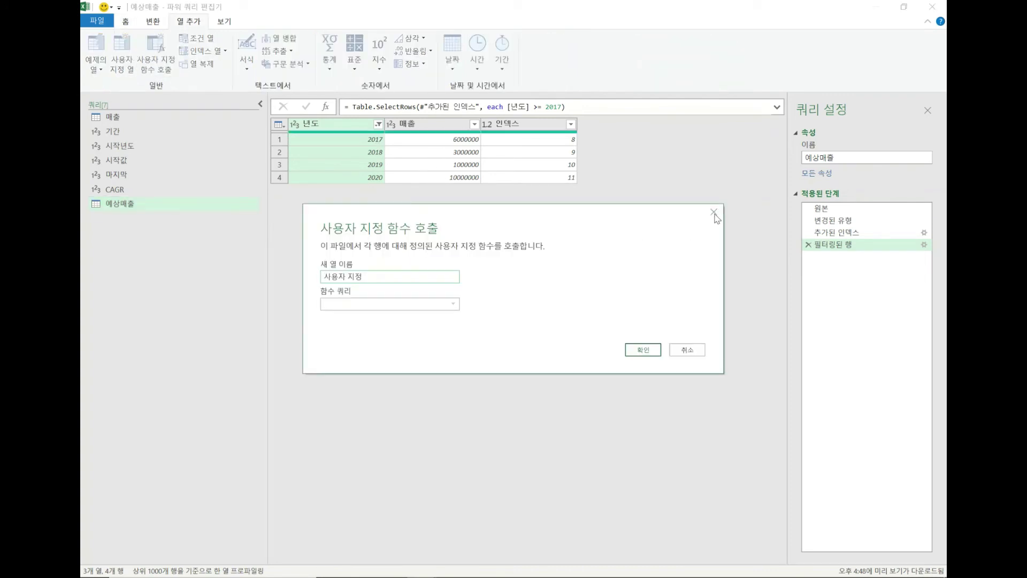
{"action": "left_click", "coordinate": [714, 212]}
{"action": "left_click", "coordinate": [129, 68]}
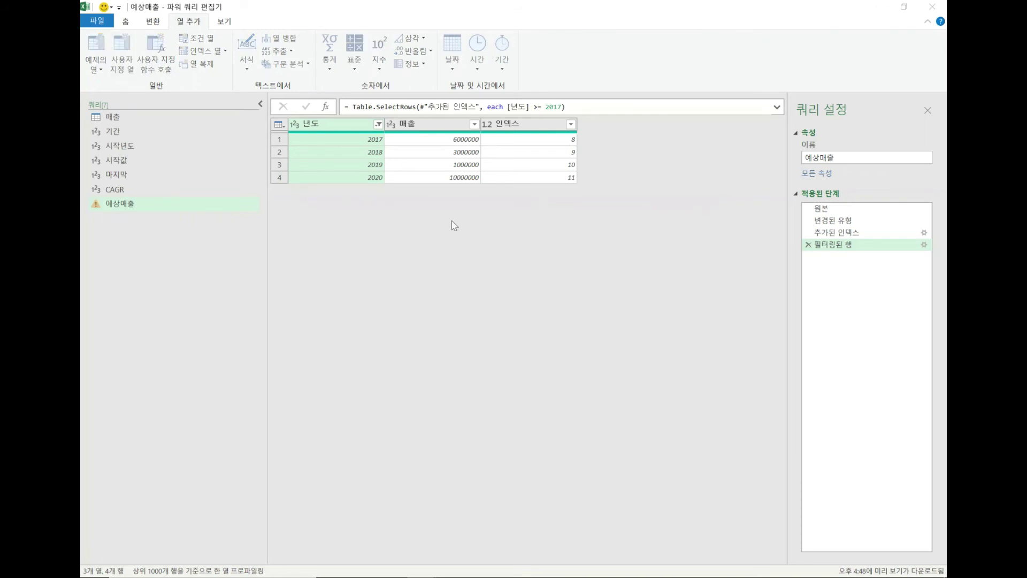
{"action": "key", "text": "ctrl+a"}
{"action": "type", "text": "ㅇ"}
{"action": "type", "text": "상매출"}
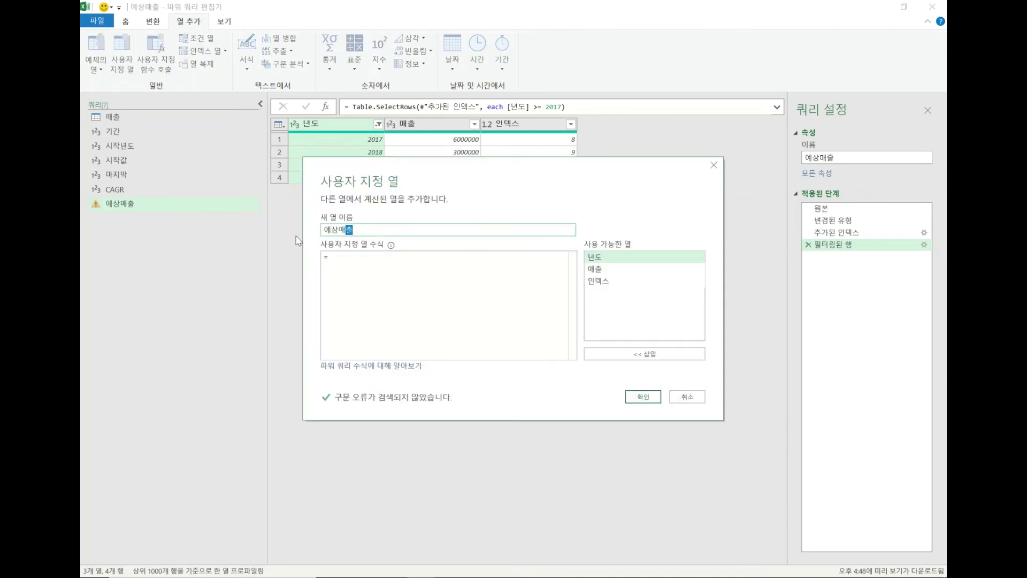
- Enter 시작값*(1+CAGR,[인덱스]) as the custom column's formula, inserting 인덱스 from the available columns
{"action": "left_click", "coordinate": [360, 266]}
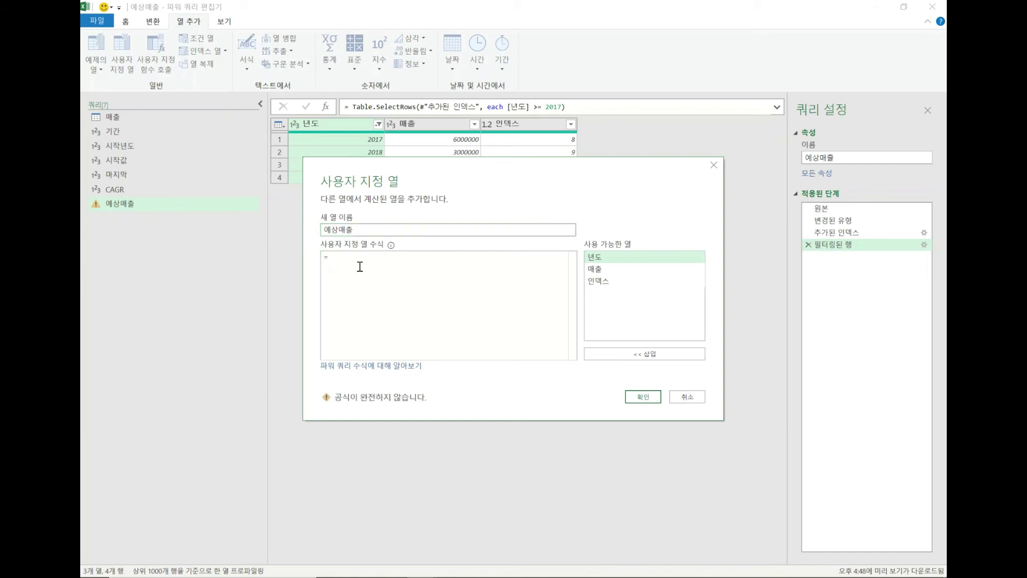
{"action": "type", "text": "시작값*(1+ㅊ"}
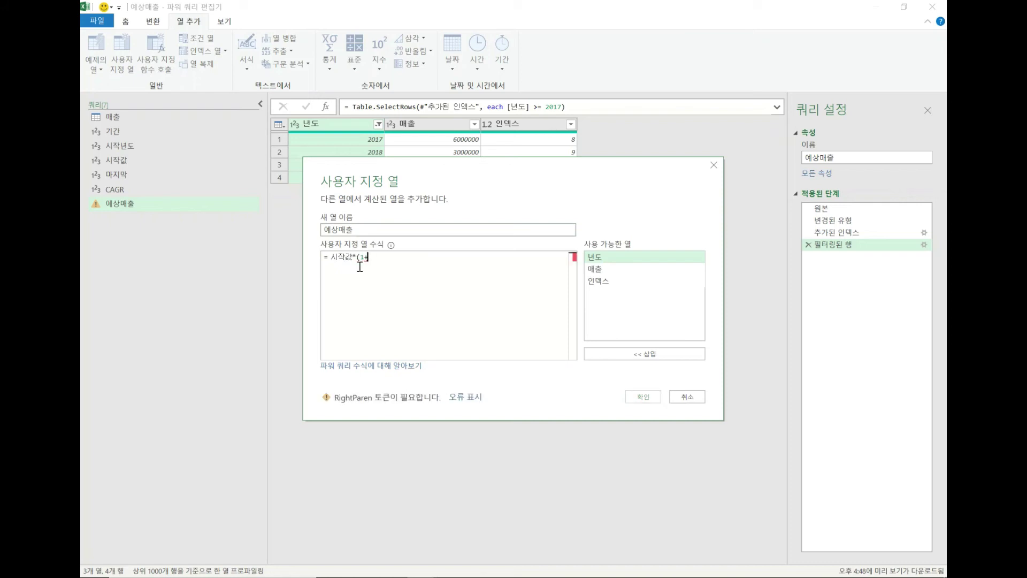
{"action": "type", "text": "ㅁㅎㄱ"}
{"action": "key", "text": "BackSpace"}
{"action": "key", "text": "BackSpace"}
{"action": "key", "text": "BackSpace"}
{"action": "key", "text": "BackSpace"}
{"action": "type", "text": "CAGR"}
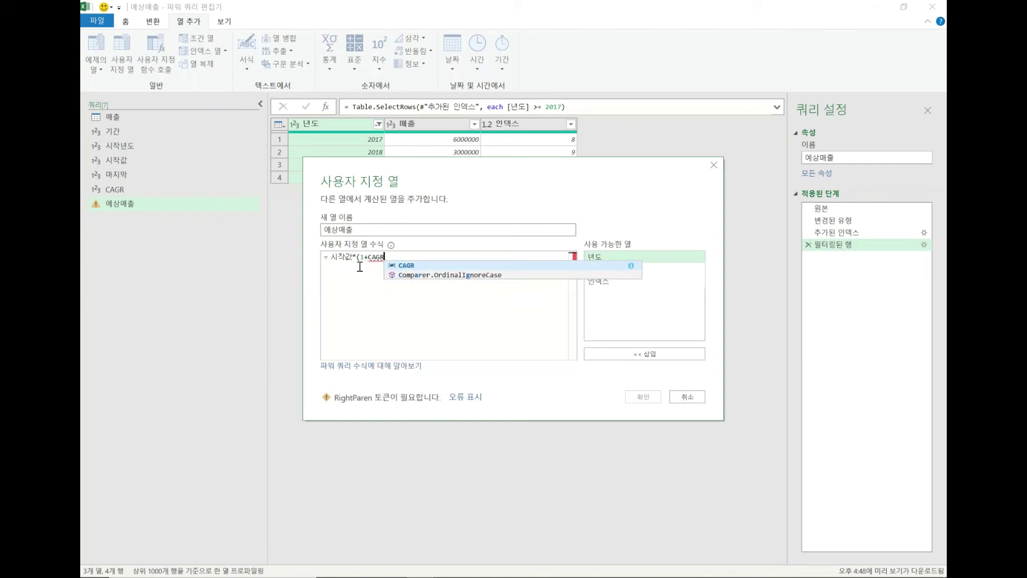
{"action": "type", "text": ","}
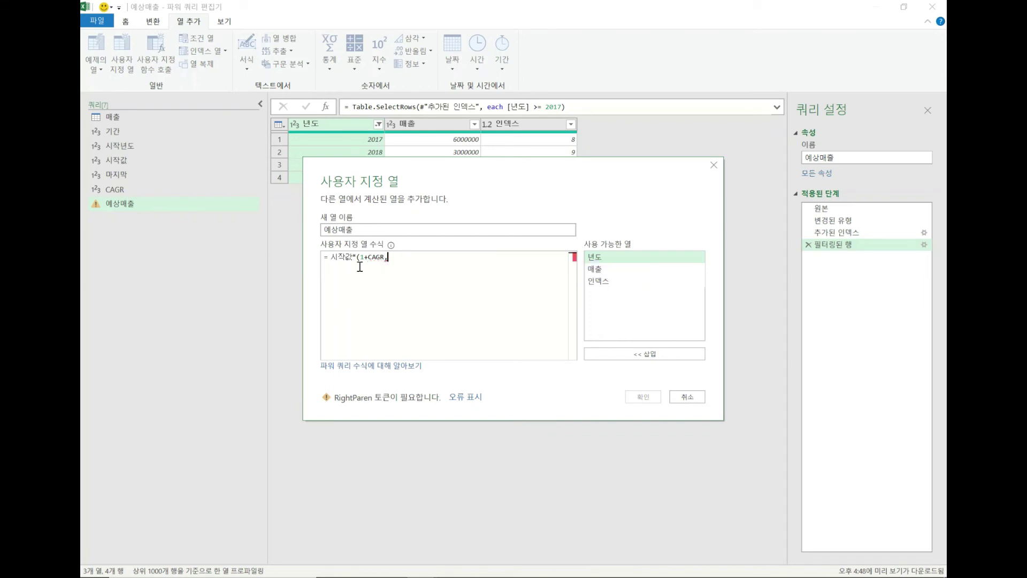
{"action": "left_click_drag", "start_coordinate": [485, 174], "coordinate": [477, 217]}
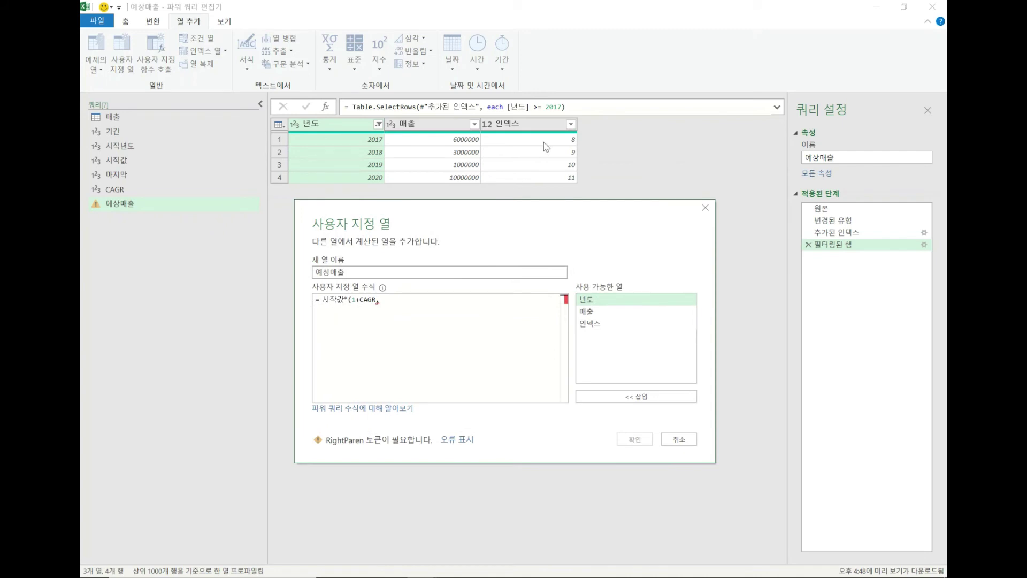
{"action": "double_click", "coordinate": [601, 325]}
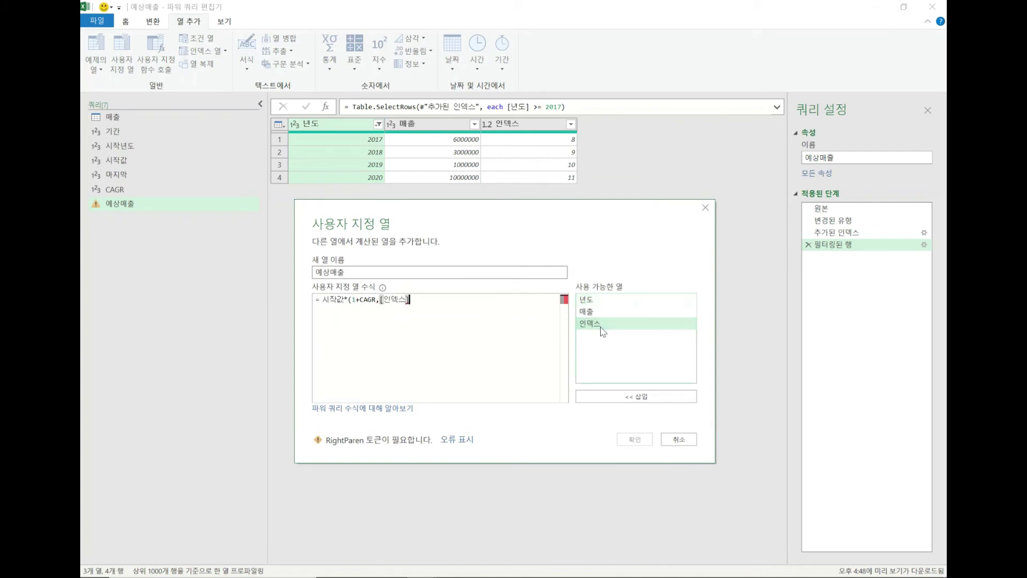
{"action": "type", "text": ")"}
{"action": "type", "text": "N"}
{"action": "type", "text": "unber"}
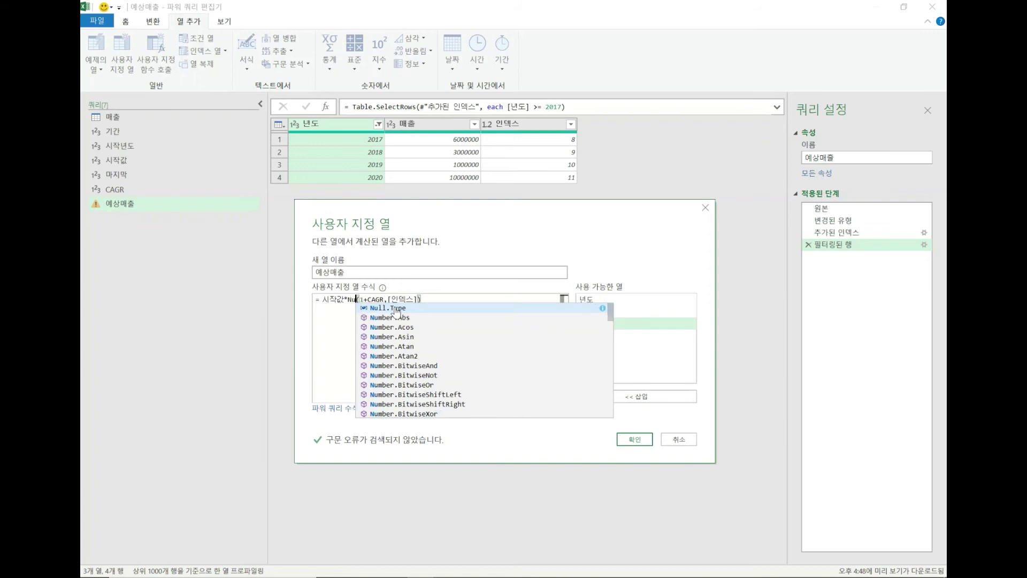
{"action": "type", "text": ".P"}
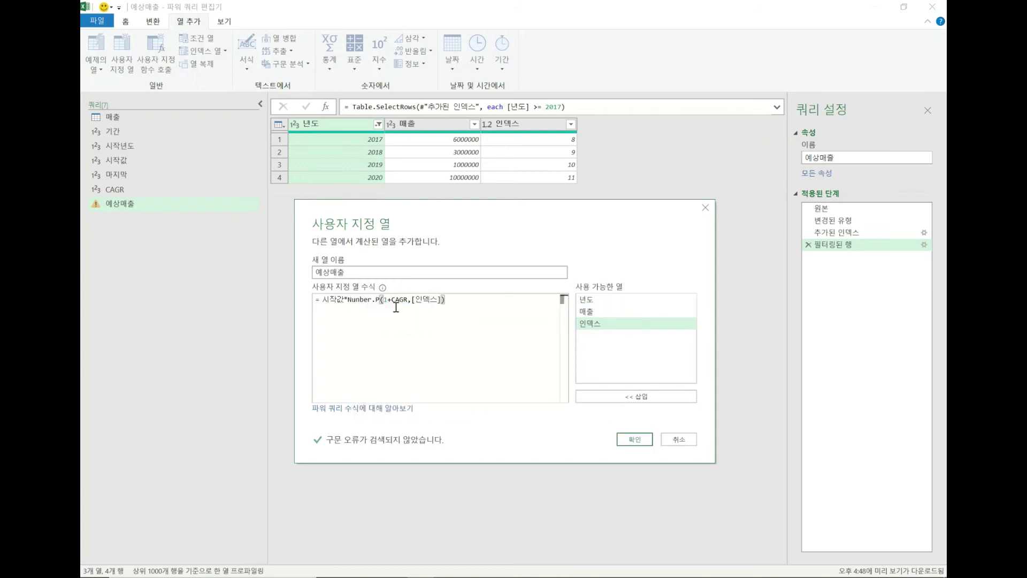
{"action": "key", "text": "BackSpace"}
{"action": "key", "text": "BackSpace"}
{"action": "key", "text": "BackSpace"}
{"action": "key", "text": "BackSpace"}
{"action": "key", "text": "BackSpace"}
{"action": "key", "text": "BackSpace"}
{"action": "key", "text": "BackSpace"}
{"action": "key", "text": "BackSpace"}
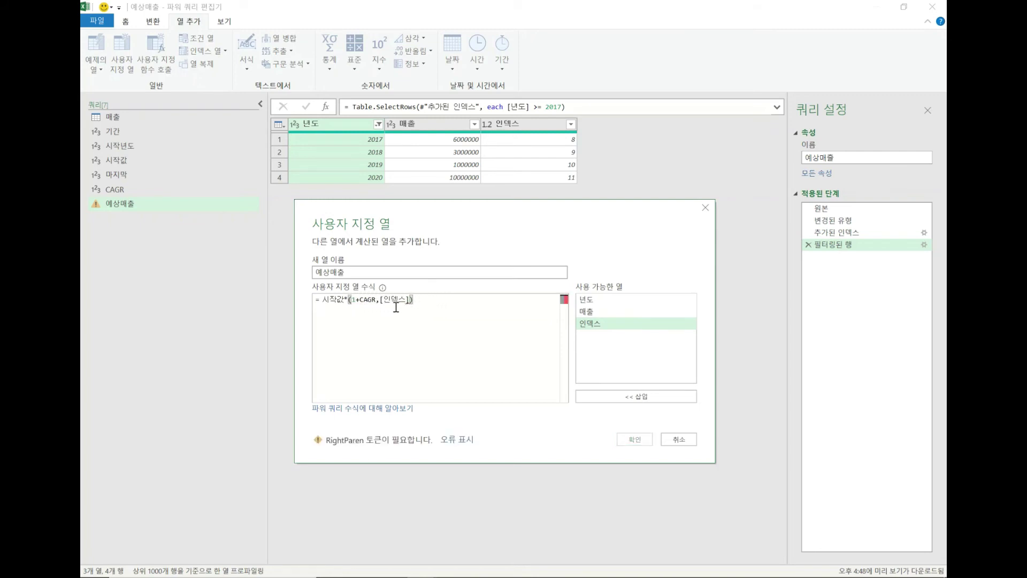
- Complete the custom column formula as 시작값*Number.Power(1+CAGR,[인덱스]) and create the column
{"action": "type", "text": "Number.P"}
{"action": "key", "text": "Down"}
{"action": "key", "text": "Down"}
{"action": "key", "text": "Down"}
{"action": "key", "text": "Tab"}
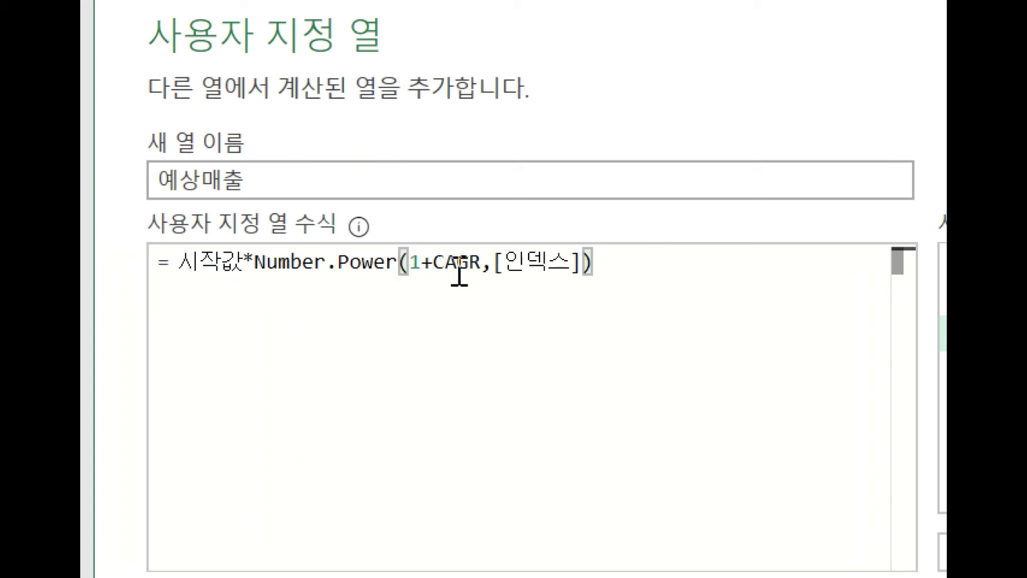
{"action": "mouse_move", "coordinate": [461, 270]}
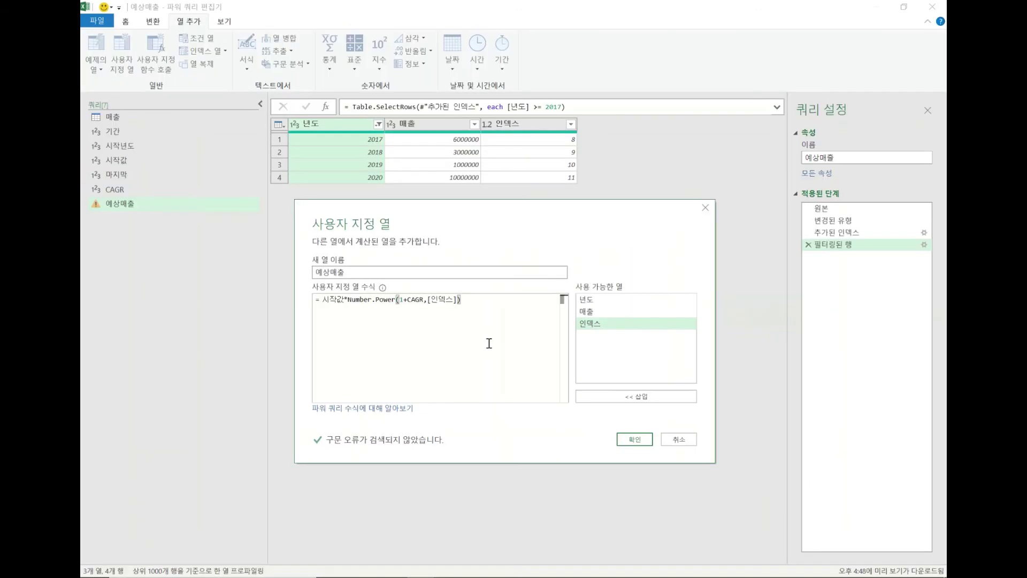
{"action": "left_click", "coordinate": [632, 439]}
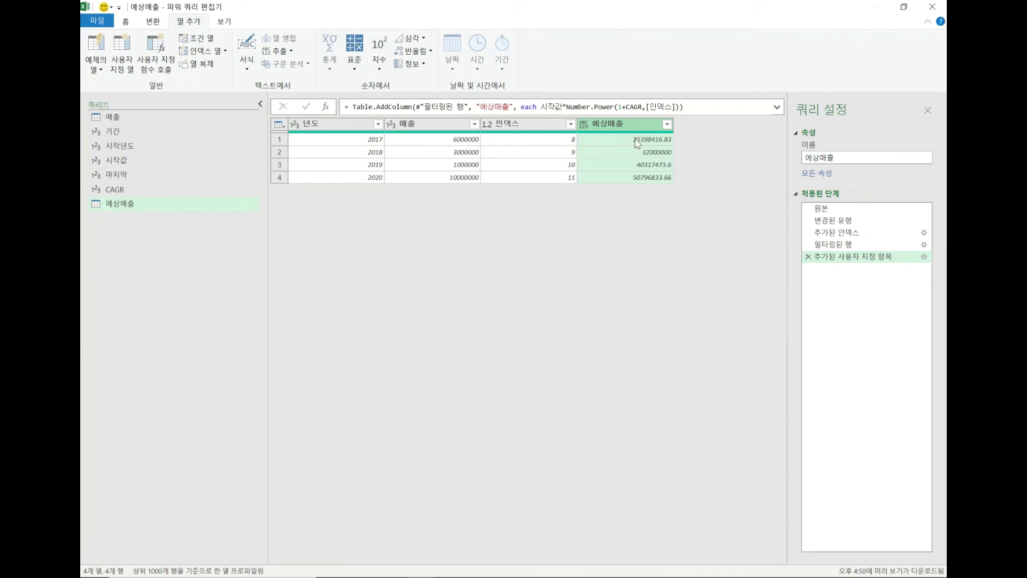
- Remove the 매출 and 인덱스 columns and set the 예상매출 column's data type to 10진수
{"action": "left_click", "coordinate": [337, 130]}
{"action": "left_click", "coordinate": [418, 129]}
{"action": "left_click", "coordinate": [515, 123], "text": "ctrl"}
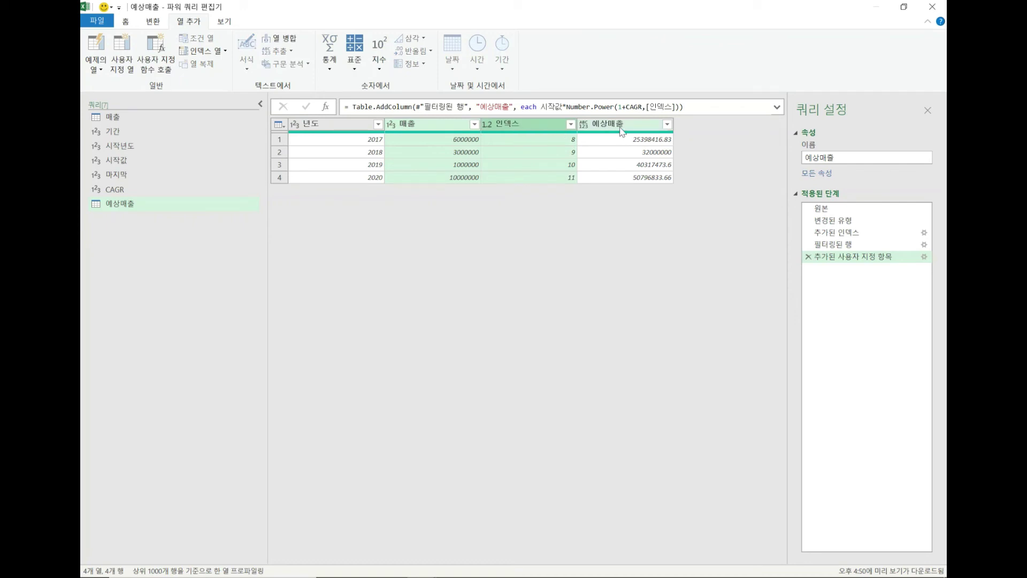
{"action": "right_click", "coordinate": [524, 125]}
{"action": "left_click", "coordinate": [542, 146]}
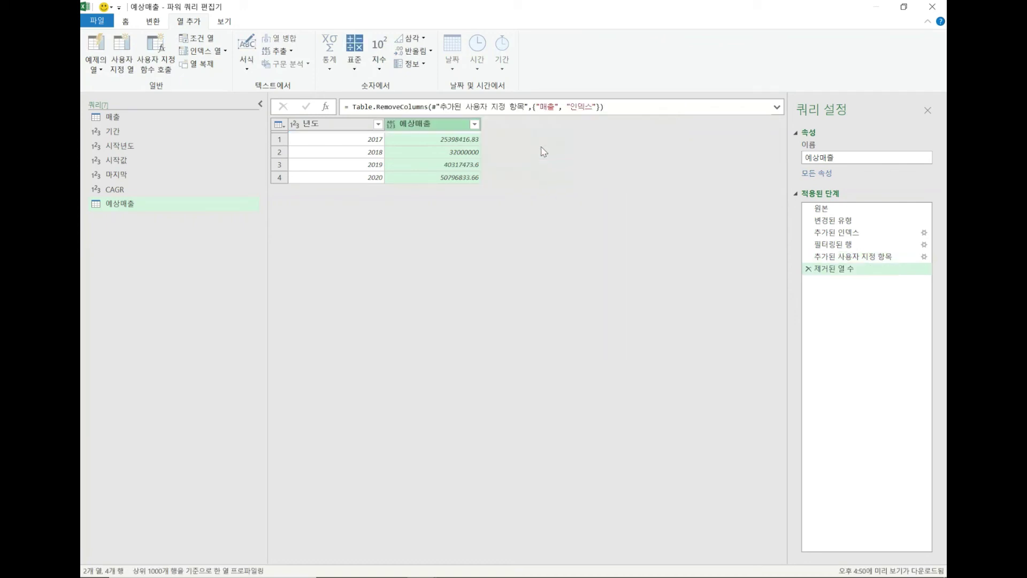
{"action": "left_click", "coordinate": [393, 130]}
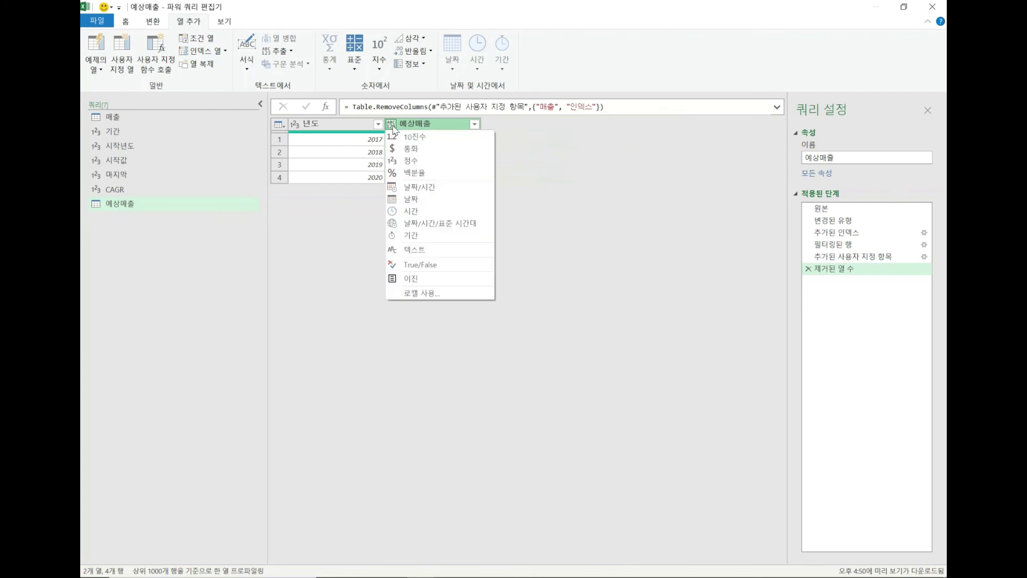
{"action": "left_click", "coordinate": [408, 140]}
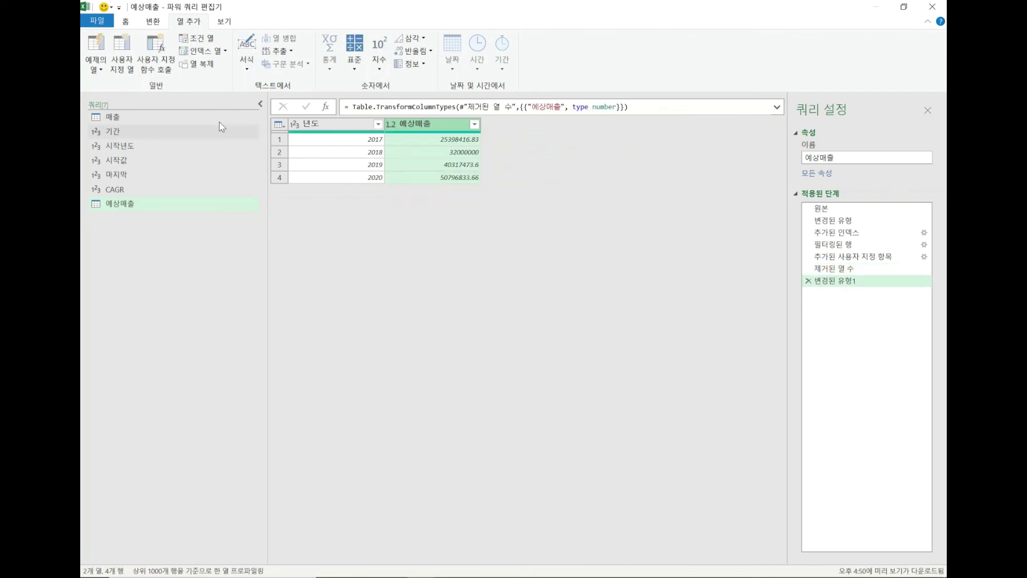
- Close the query editor and load the new queries to the workbook as connections only
{"action": "left_click", "coordinate": [126, 21]}
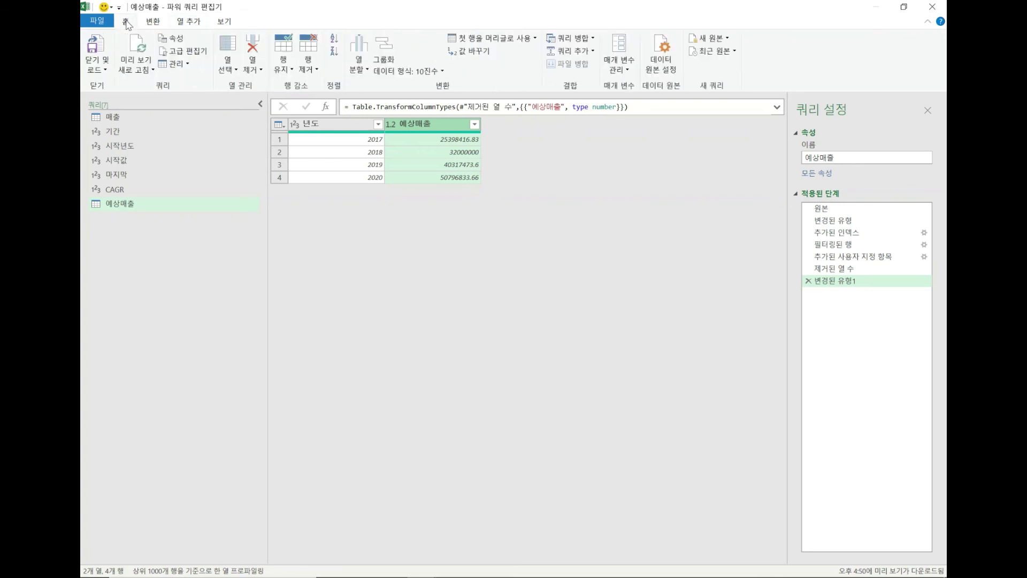
{"action": "left_click", "coordinate": [97, 67]}
{"action": "left_click", "coordinate": [111, 96]}
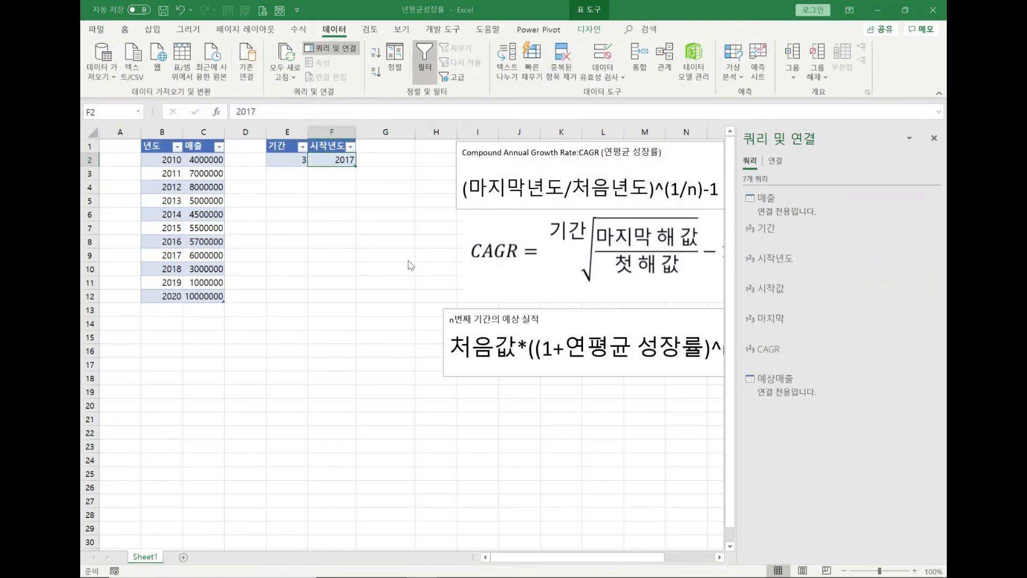
{"action": "left_click", "coordinate": [415, 321]}
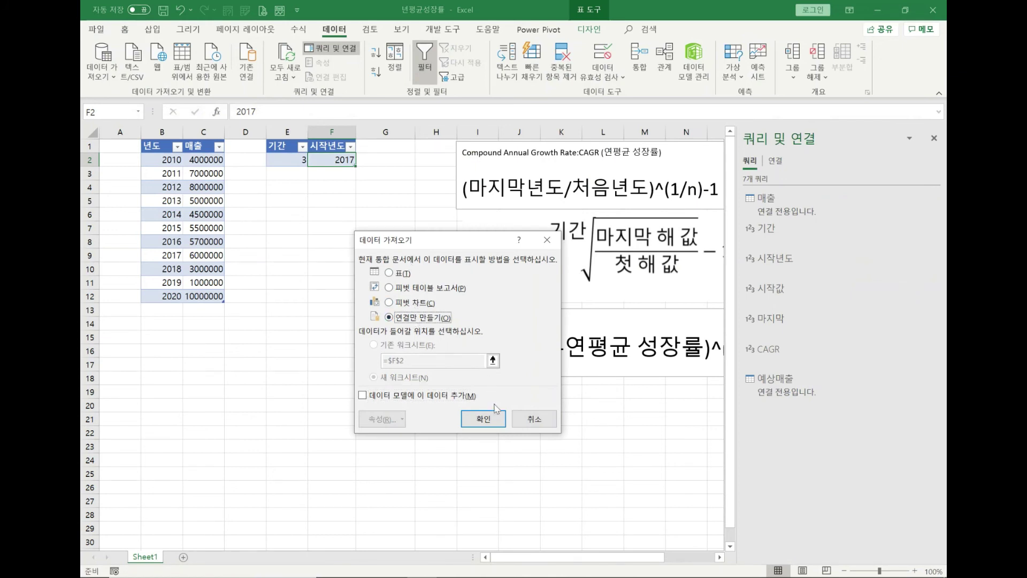
{"action": "left_click", "coordinate": [483, 419]}
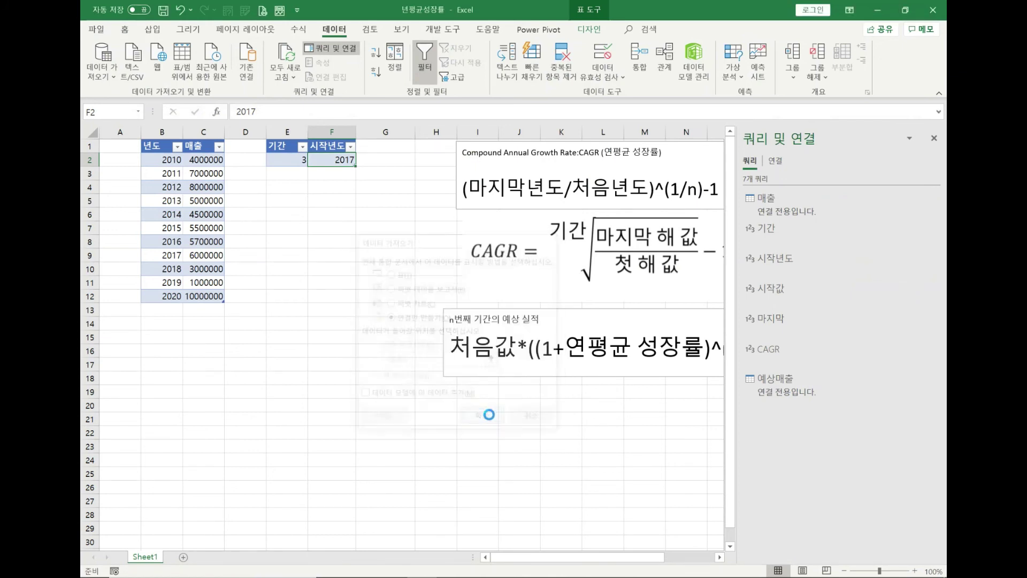
- Load the 예상매출 query as a table into the existing worksheet at cell B20
{"action": "right_click", "coordinate": [794, 384]}
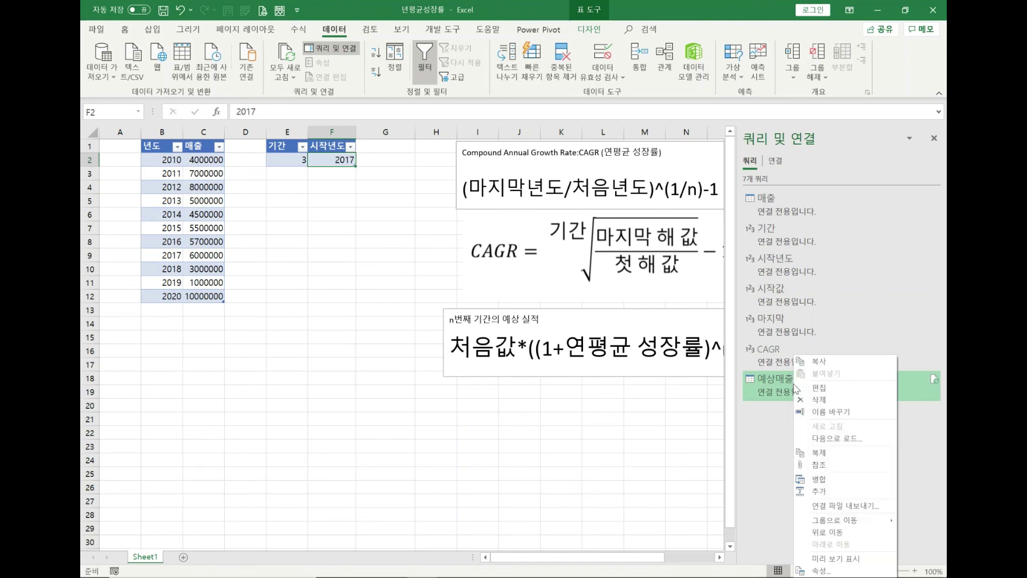
{"action": "left_click", "coordinate": [835, 438]}
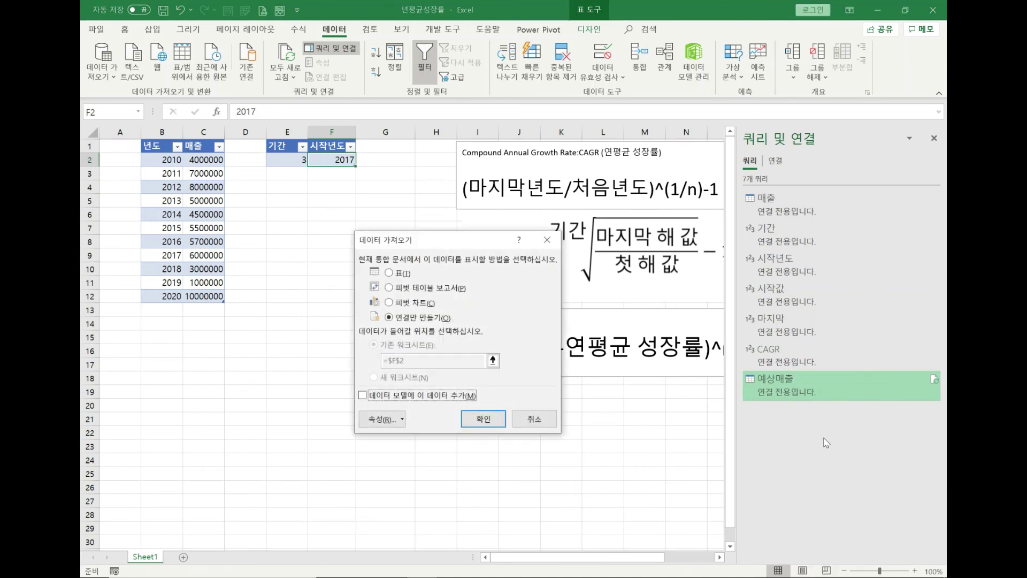
{"action": "left_click", "coordinate": [396, 274]}
{"action": "left_click", "coordinate": [161, 405]}
{"action": "left_click", "coordinate": [483, 419]}
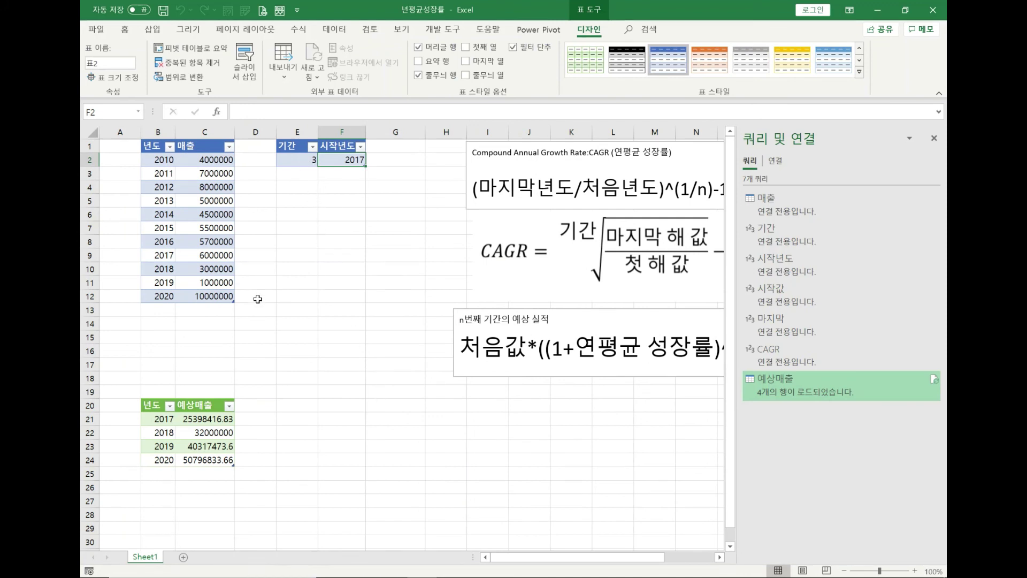
- Set the 기간 value in E2 to 5 and the 시작년도 value in F2 to 2016
{"action": "left_click", "coordinate": [307, 157]}
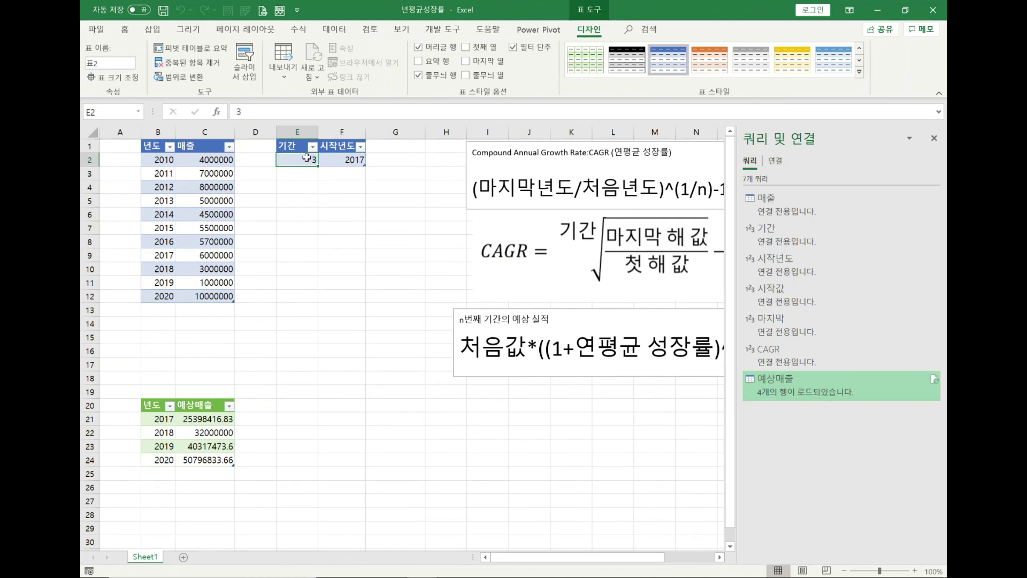
{"action": "left_click", "coordinate": [353, 160]}
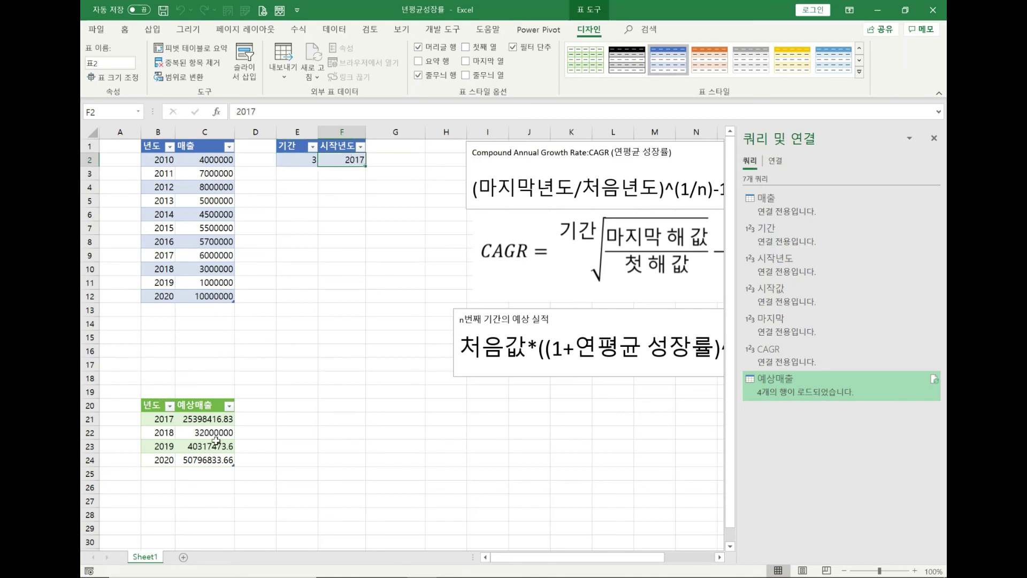
{"action": "left_click", "coordinate": [311, 160]}
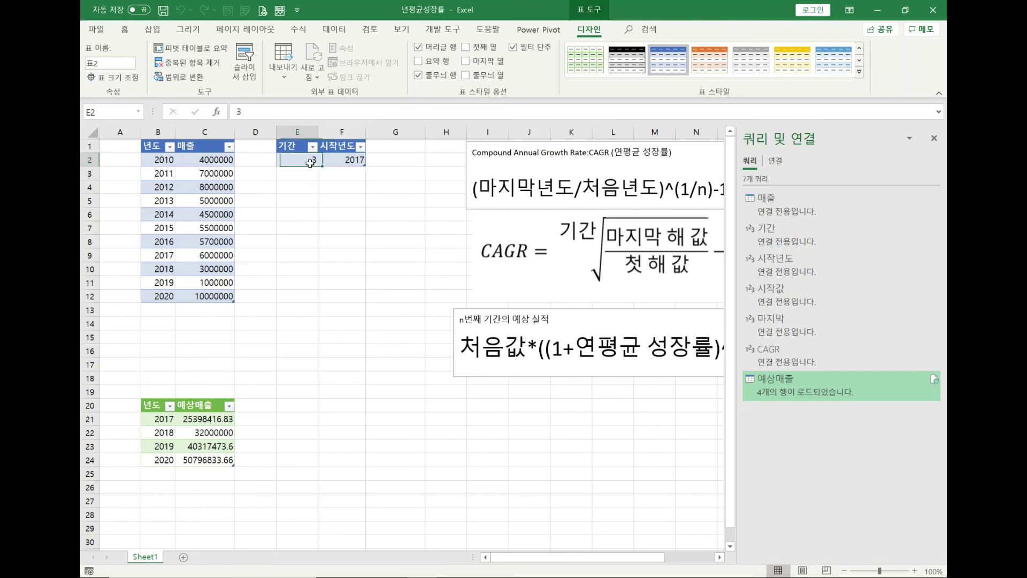
{"action": "type", "text": "5"}
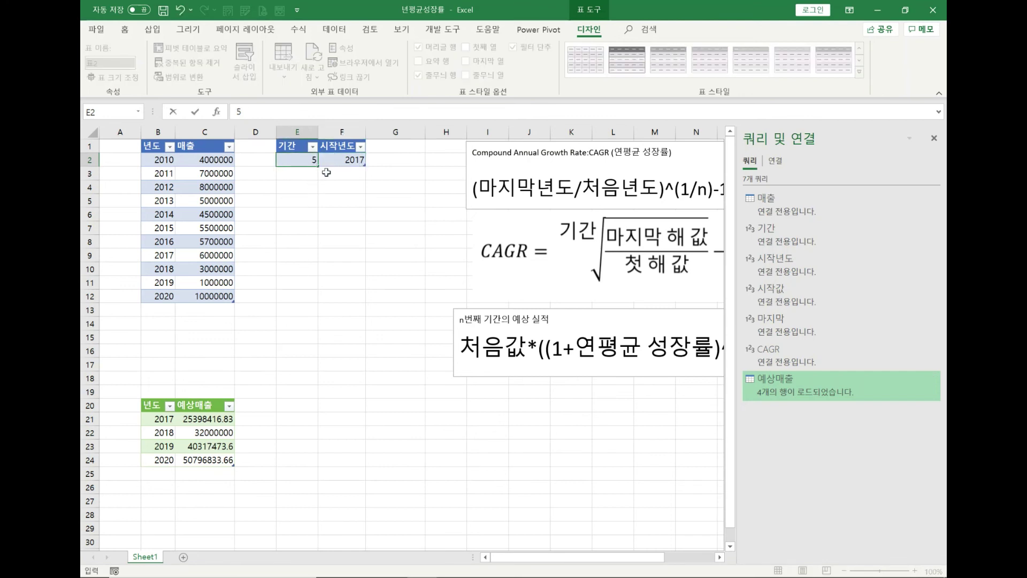
{"action": "left_click", "coordinate": [346, 163]}
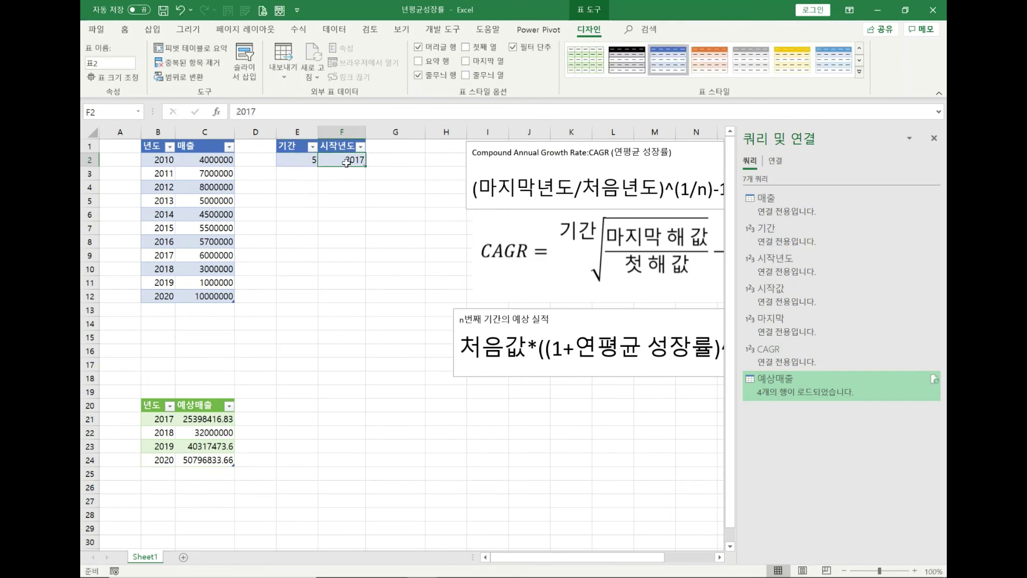
{"action": "type", "text": "2016"}
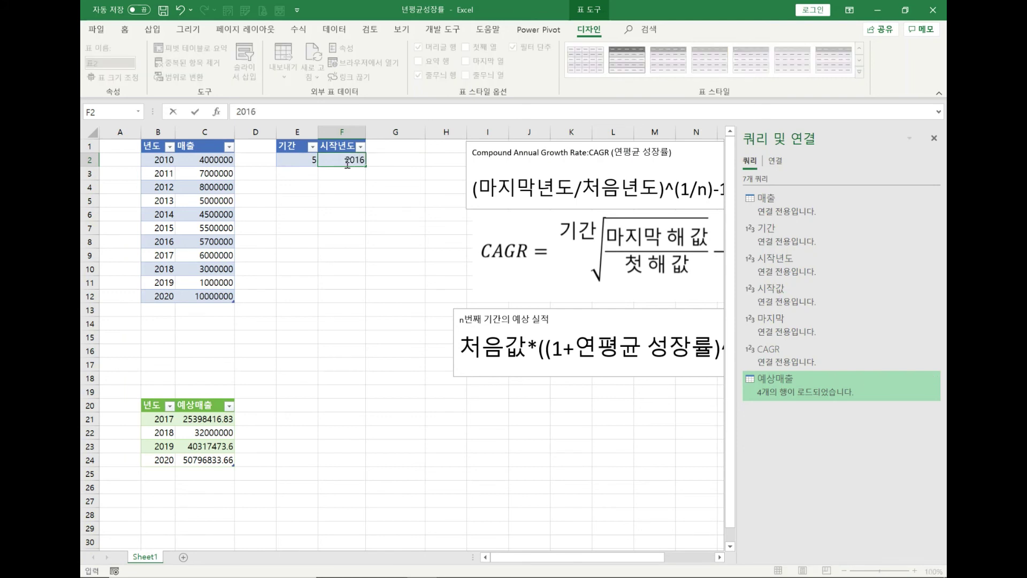
{"action": "key", "text": "Return"}
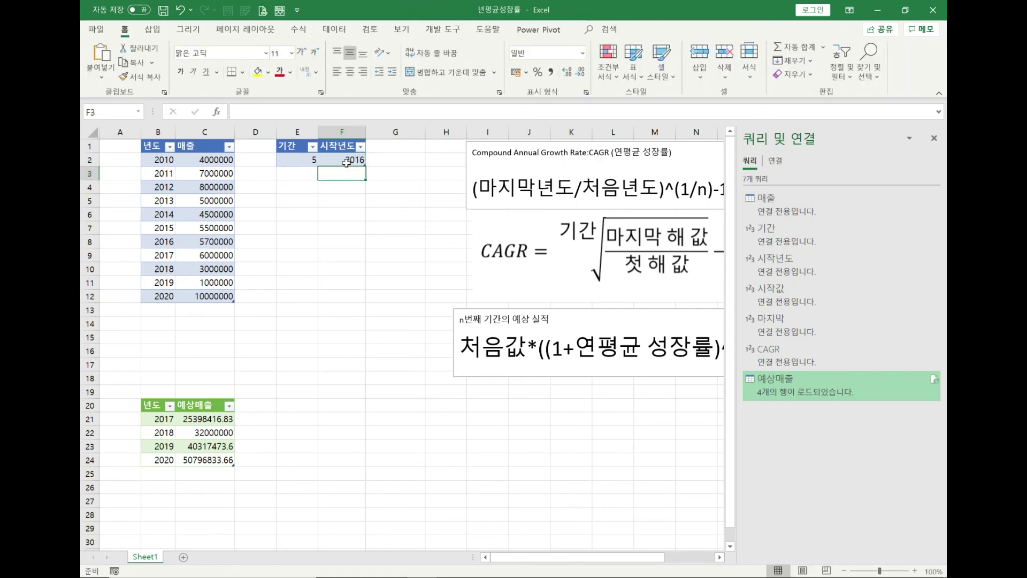
- Refresh all queries so the 예상매출 table is recalculated from the changed inputs
{"action": "left_click", "coordinate": [346, 163]}
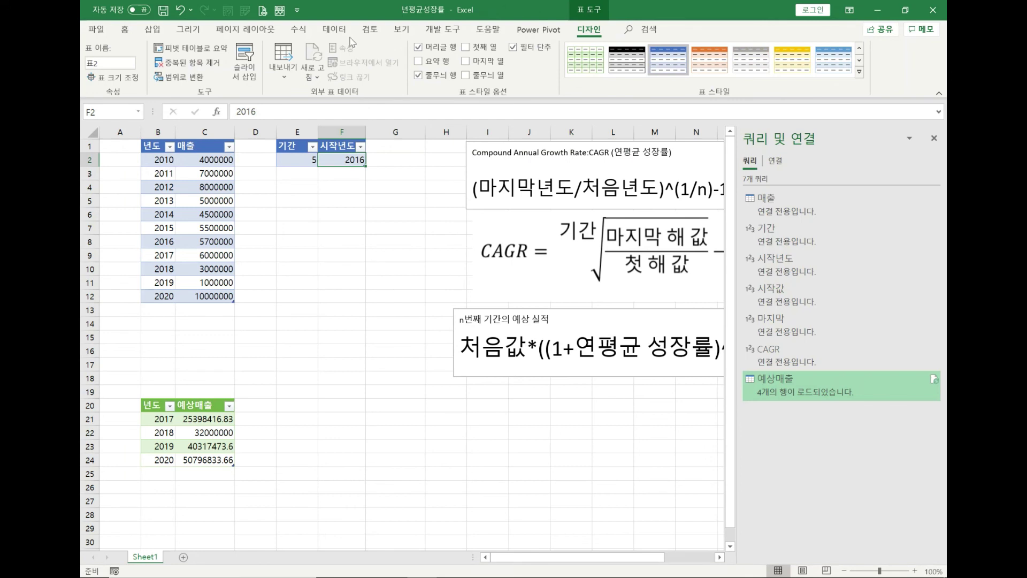
{"action": "left_click", "coordinate": [334, 30]}
{"action": "left_click", "coordinate": [284, 57]}
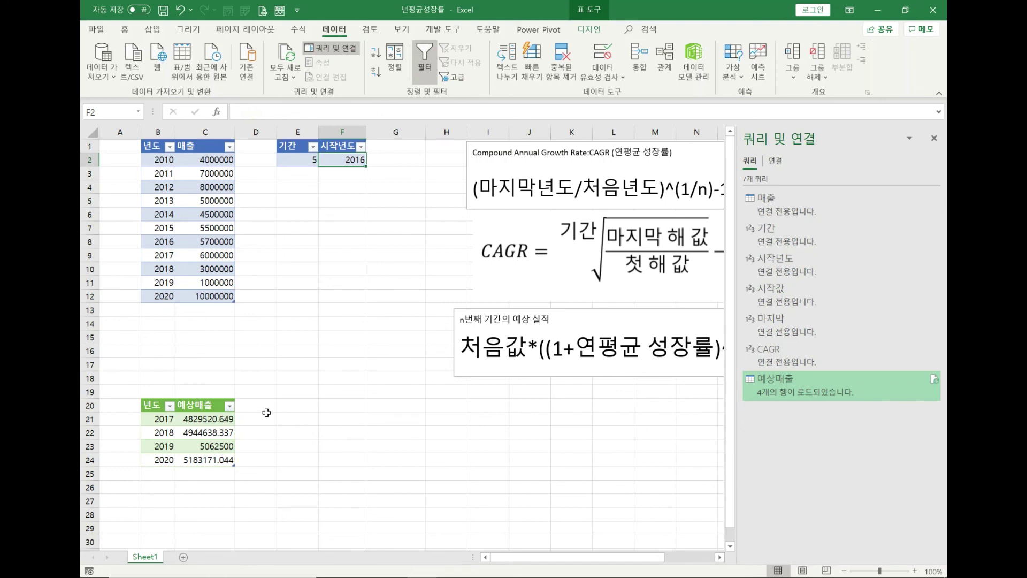
{"action": "left_click", "coordinate": [270, 350]}
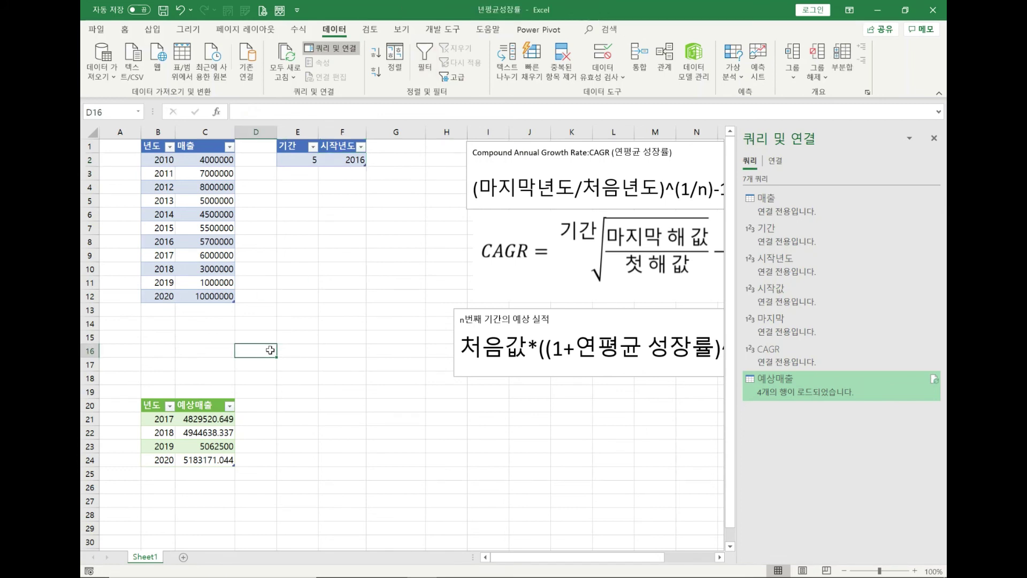
- Load the CAGR query as a table into the existing worksheet at cell D16
{"action": "left_click", "coordinate": [812, 356]}
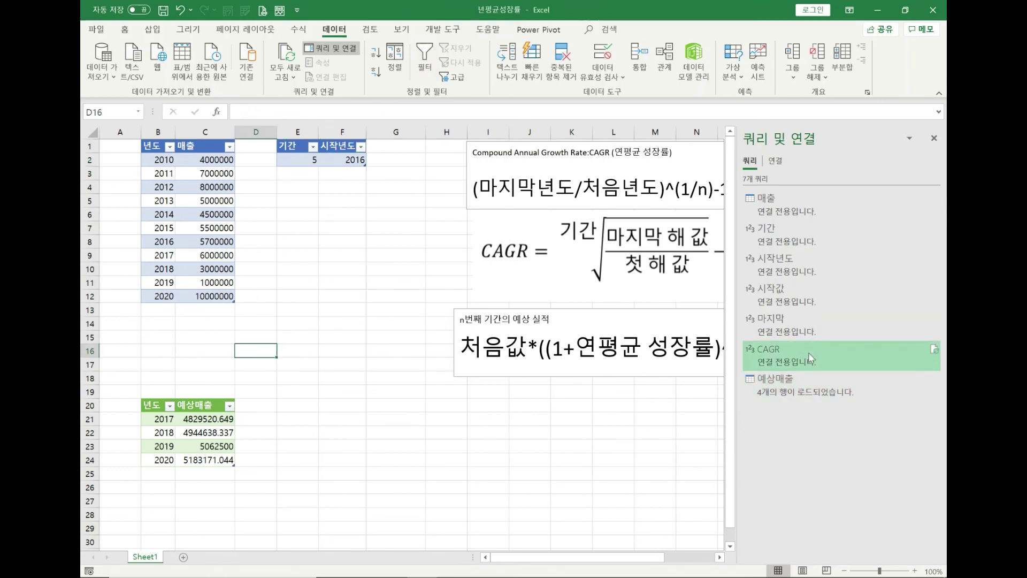
{"action": "right_click", "coordinate": [812, 356]}
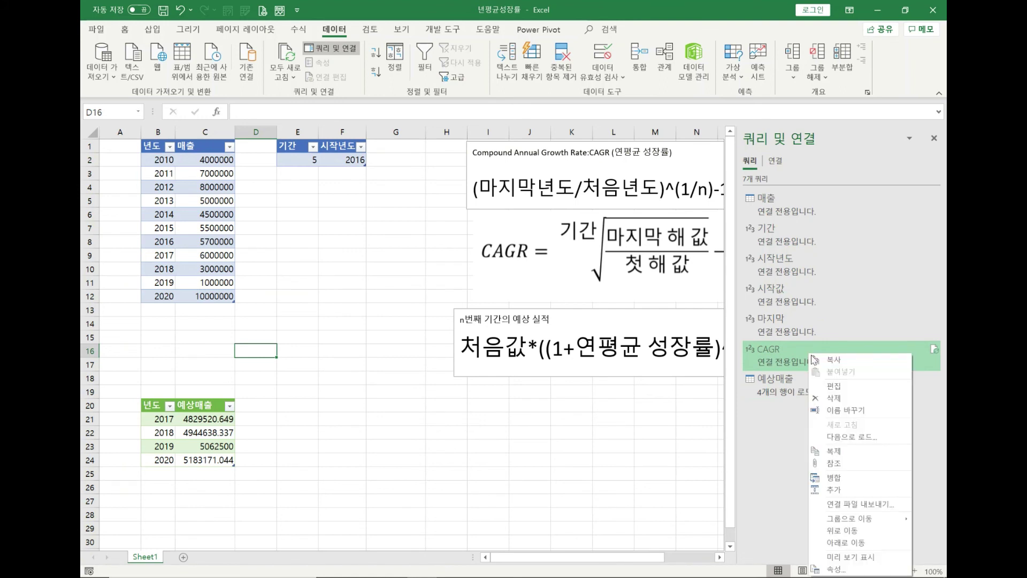
{"action": "left_click", "coordinate": [844, 438]}
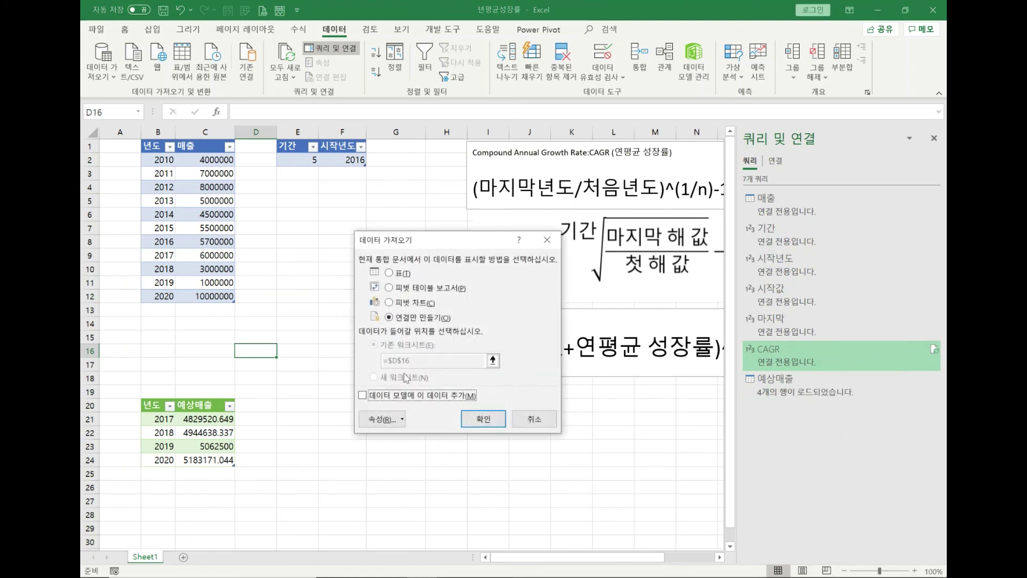
{"action": "left_click", "coordinate": [390, 273]}
{"action": "left_click", "coordinate": [482, 418]}
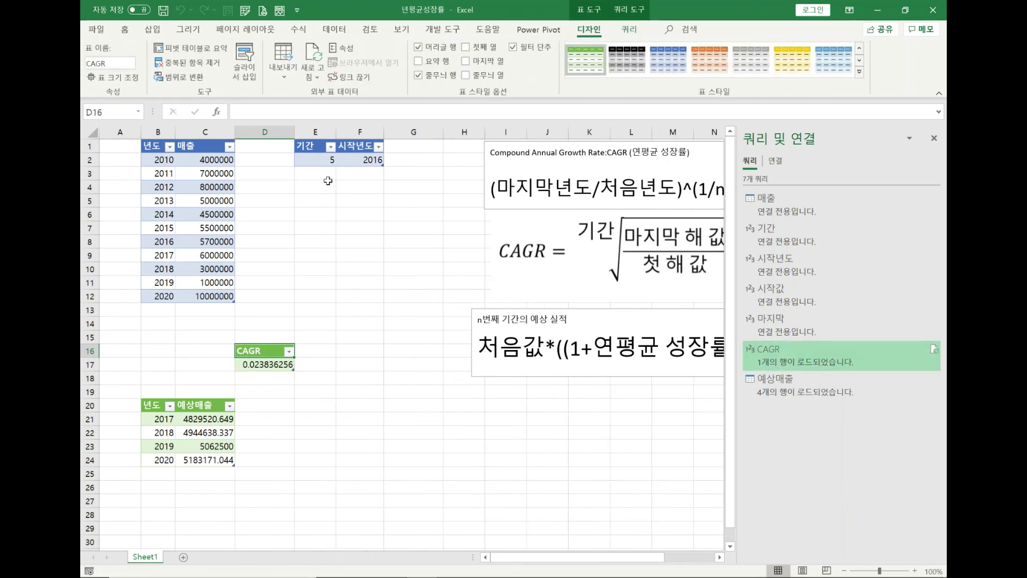
- Set the 기간 value in E2 to 4 and the 시작년도 value in F2 to 2017
{"action": "left_click", "coordinate": [327, 160]}
{"action": "type", "text": "4"}
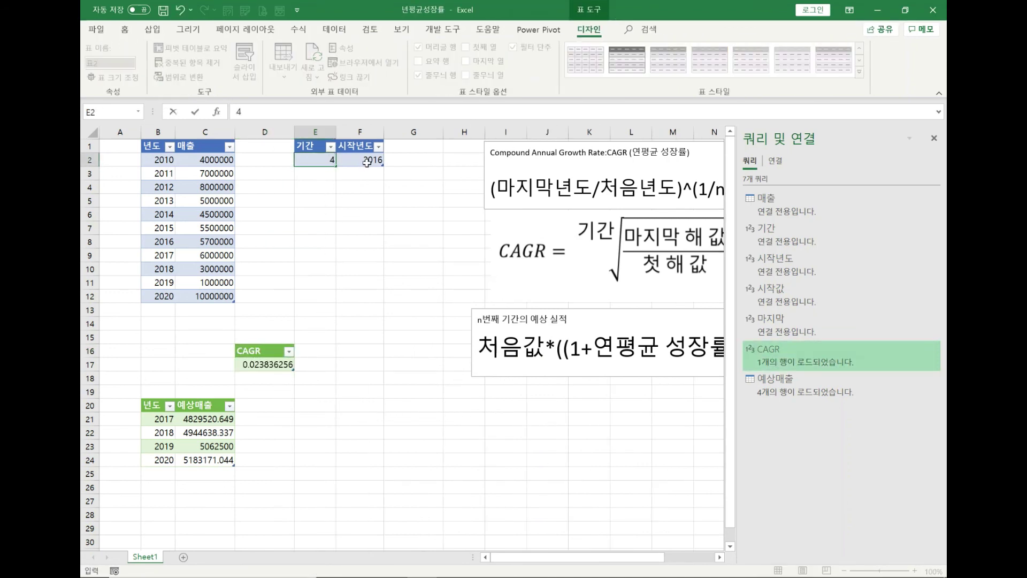
{"action": "left_click", "coordinate": [368, 162]}
{"action": "type", "text": "2017"}
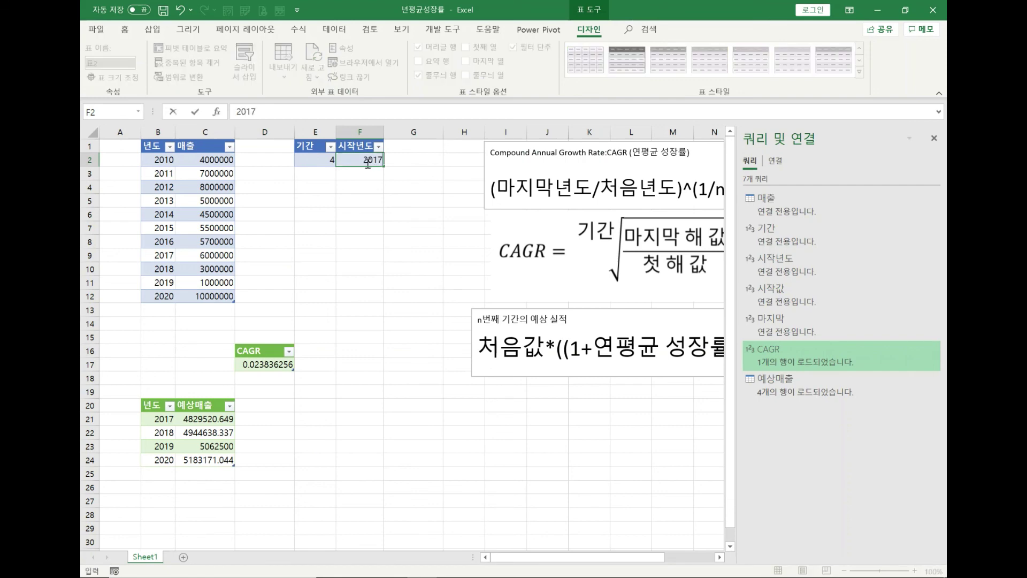
{"action": "key", "text": "Return"}
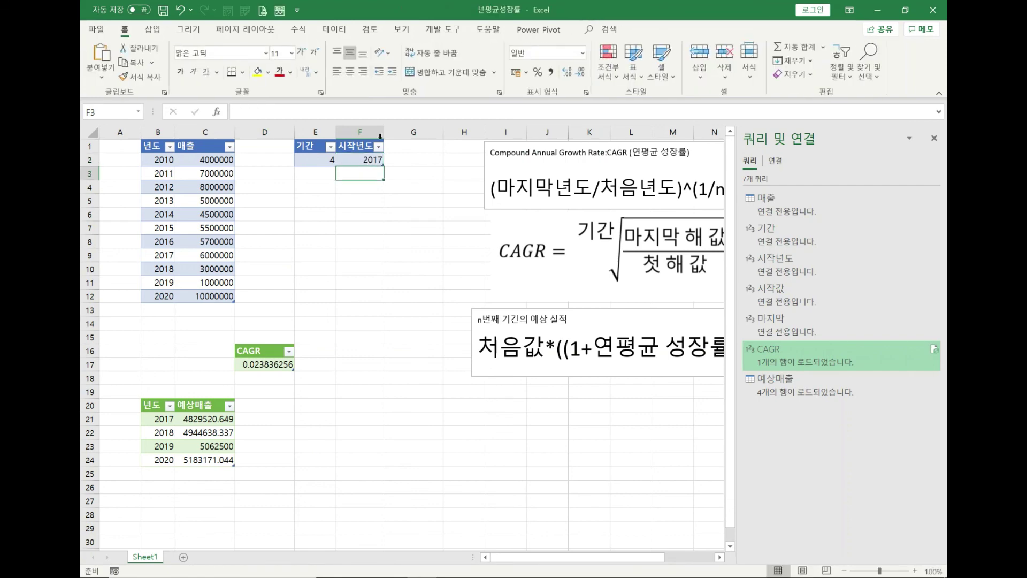
- Refresh all queries to recalculate the CAGR and 예상매출 tables, and close the queries and connections pane
{"action": "left_click", "coordinate": [367, 162]}
{"action": "left_click", "coordinate": [338, 31]}
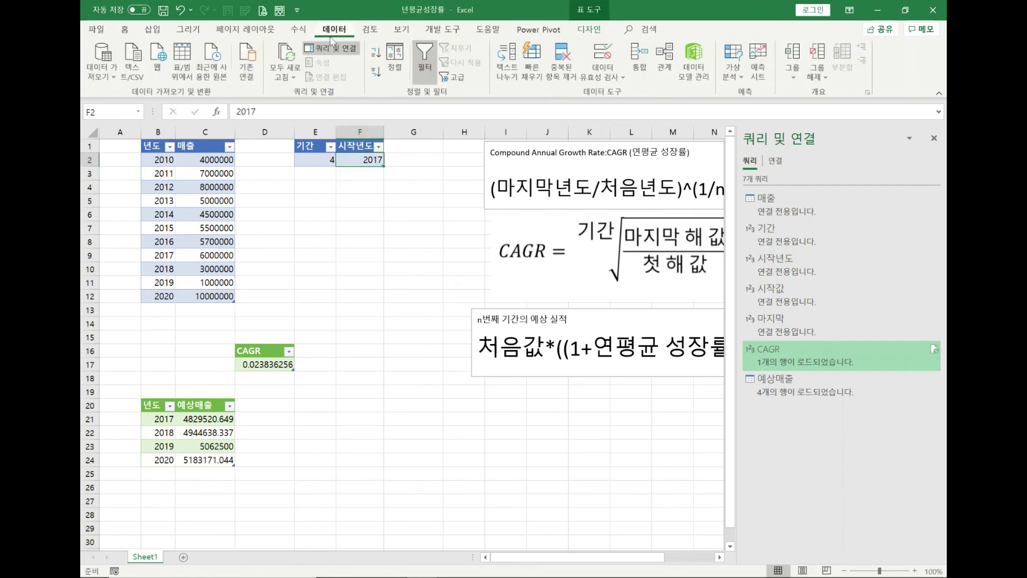
{"action": "left_click", "coordinate": [288, 56]}
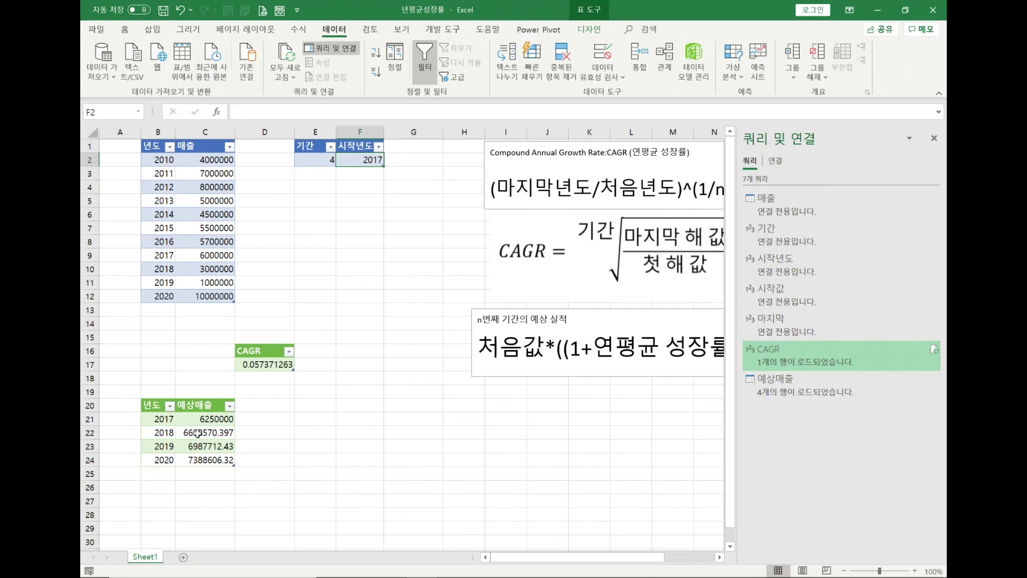
{"action": "left_click", "coordinate": [934, 139]}
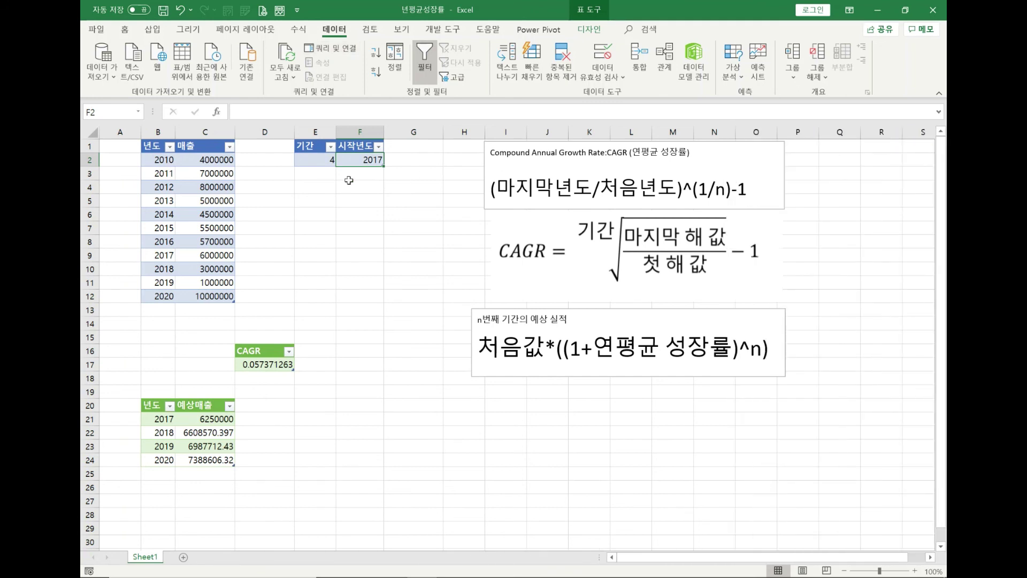
- Reopen the Power Query editor and review the 매출 query's row-limiting formula and the 기간 query it uses
{"action": "left_click", "coordinate": [329, 159]}
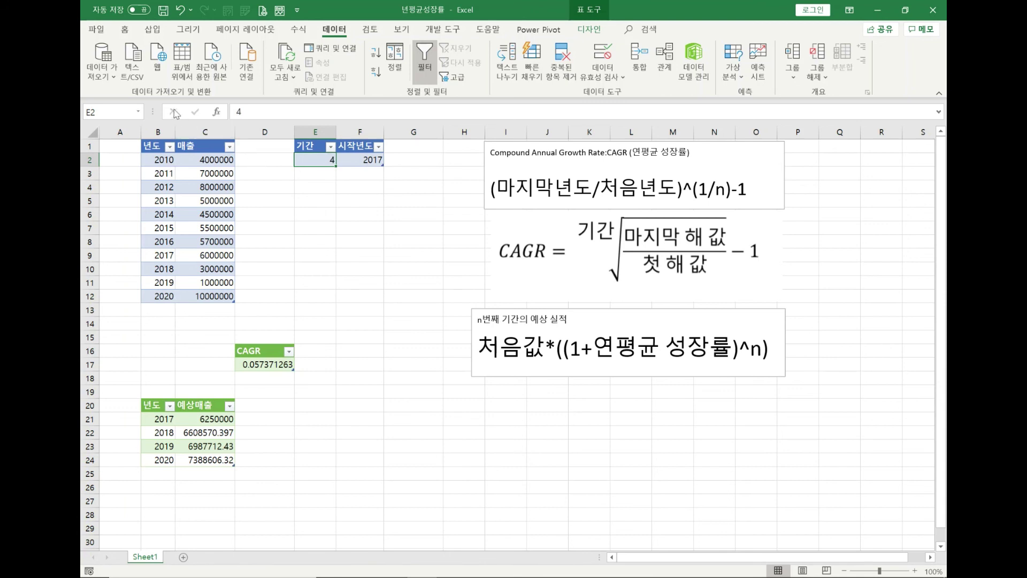
{"action": "left_click", "coordinate": [102, 62]}
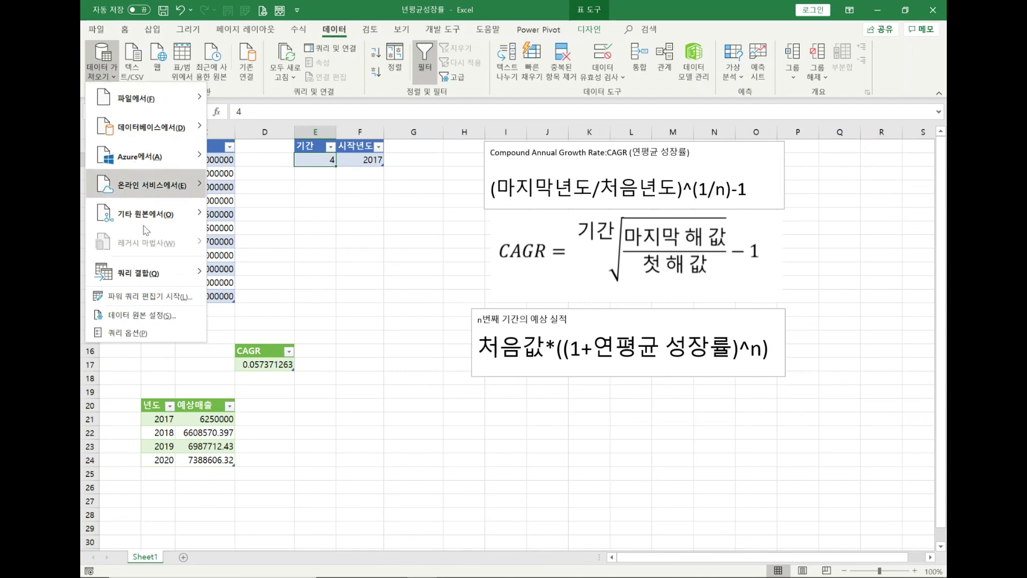
{"action": "left_click", "coordinate": [163, 297]}
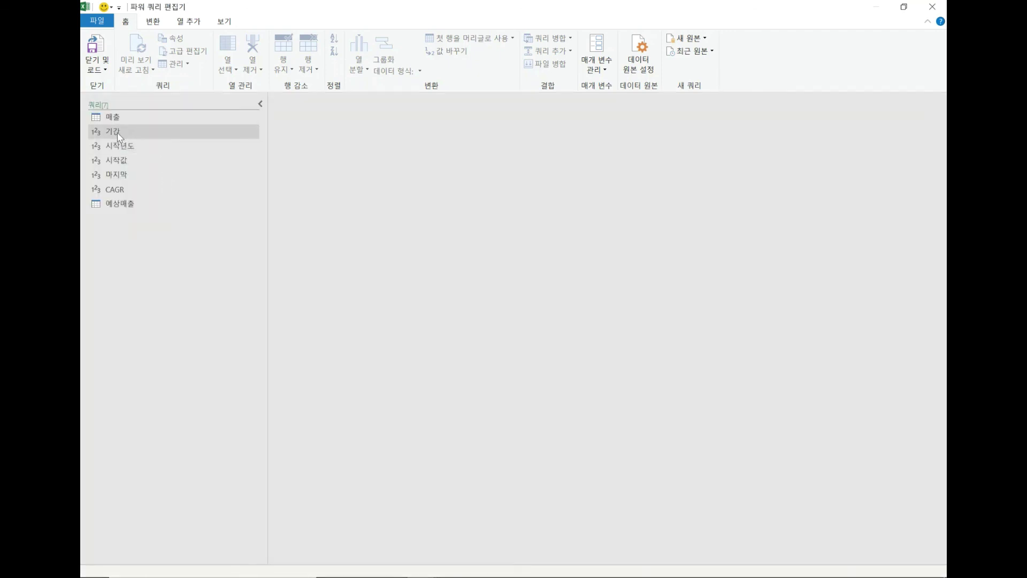
{"action": "left_click", "coordinate": [117, 134]}
{"action": "left_click", "coordinate": [119, 145]}
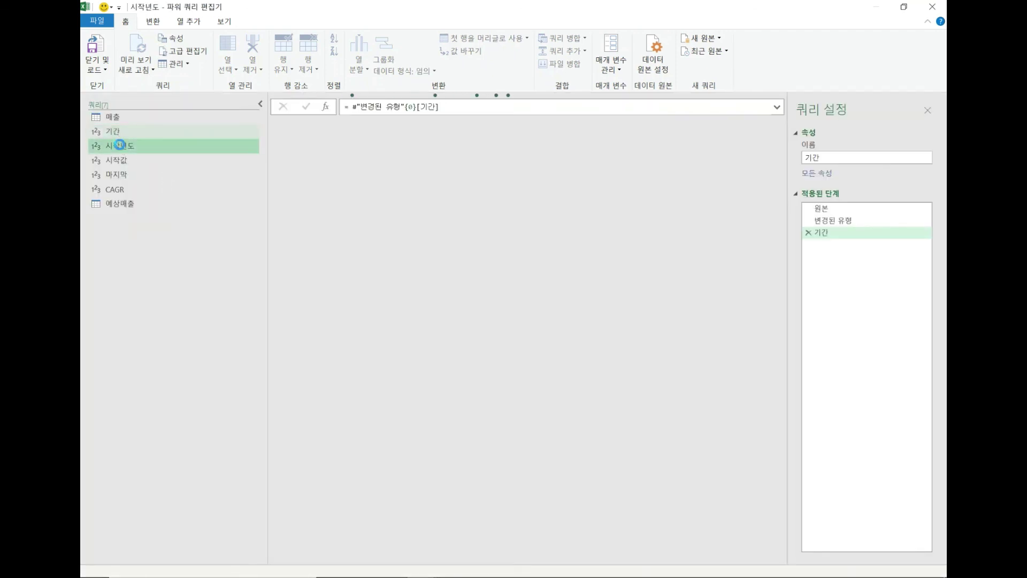
{"action": "left_click", "coordinate": [113, 117]}
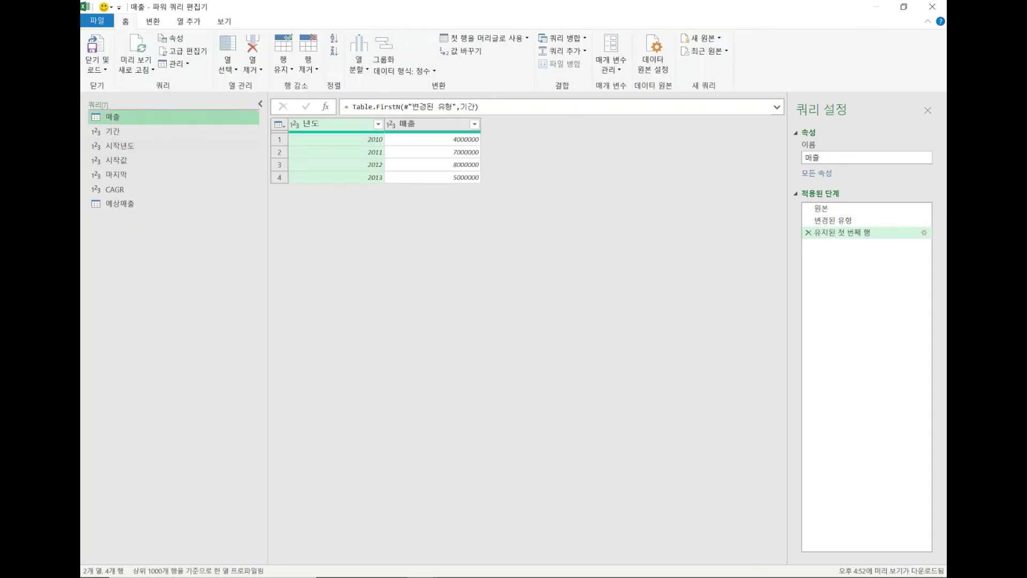
{"action": "left_click", "coordinate": [106, 130]}
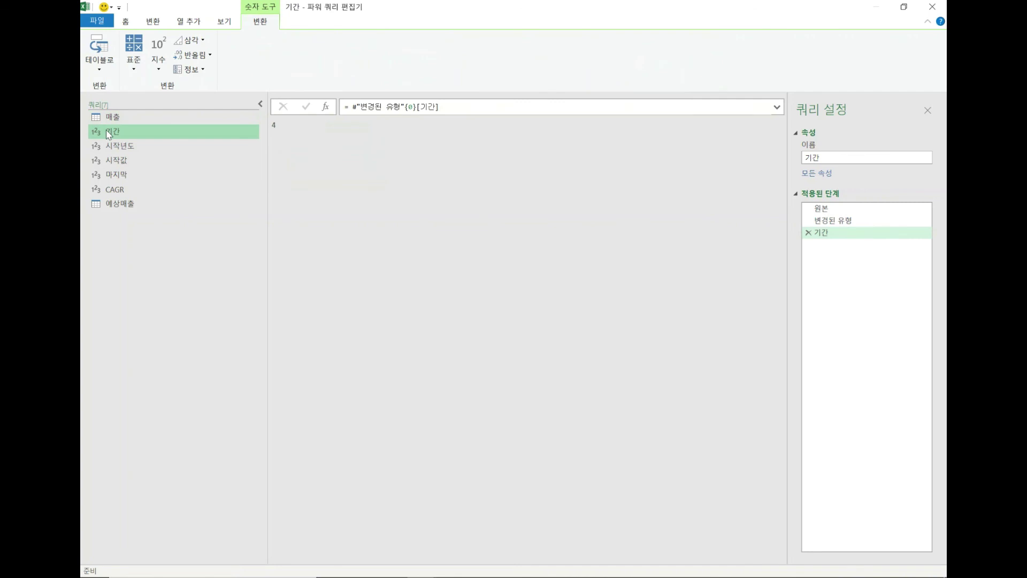
- Examine the 예상매출 query's custom column formula and its final type-change step
{"action": "left_click", "coordinate": [128, 203]}
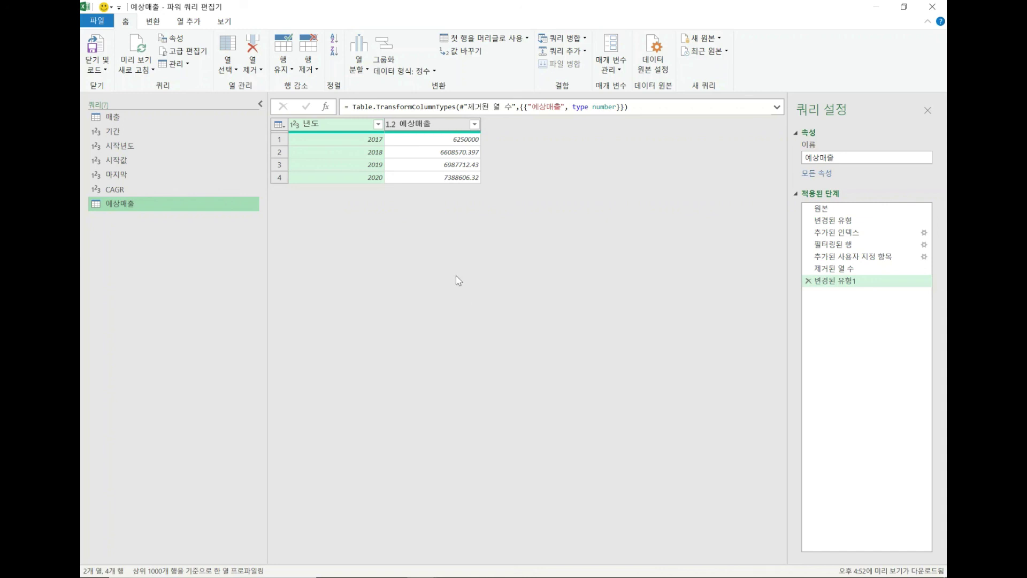
{"action": "left_click", "coordinate": [894, 258]}
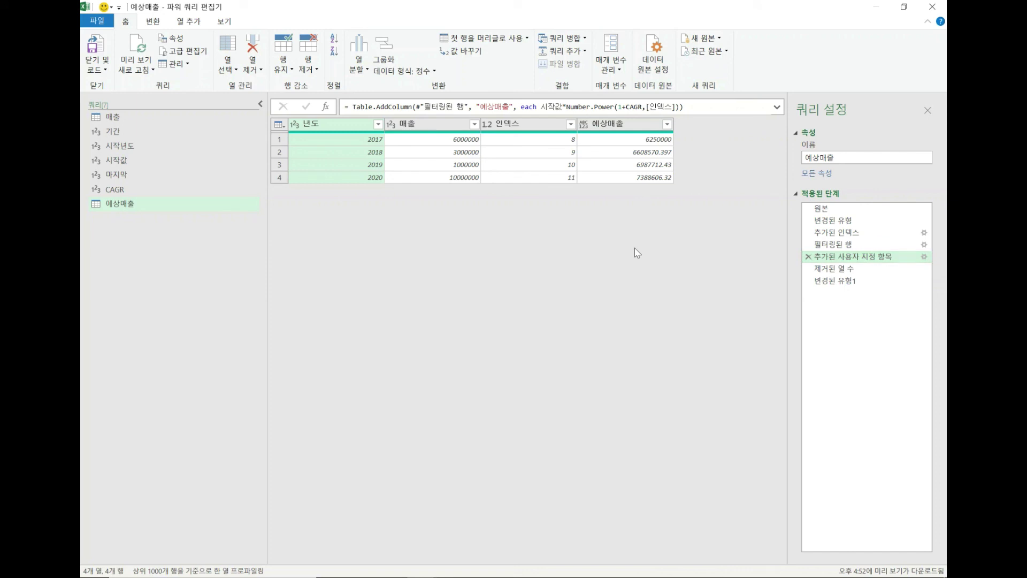
{"action": "left_click", "coordinate": [844, 282]}
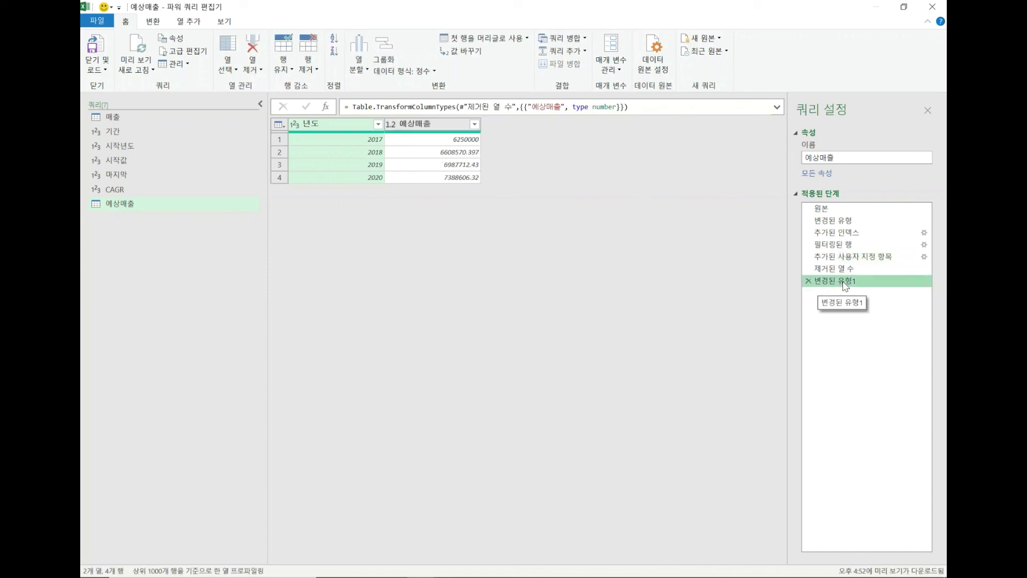